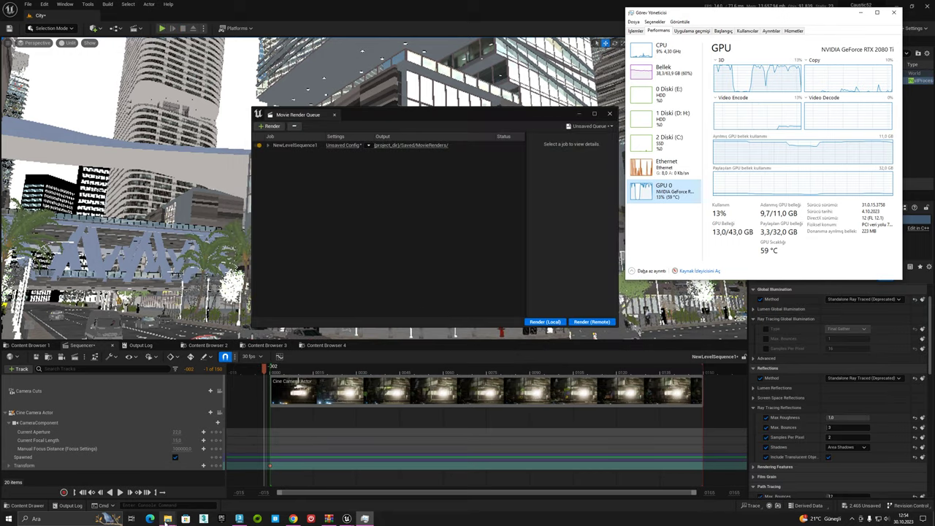
View NewLevelSequence1.0005.jpeg from the MovieRenders folder in Photos, then close it.
left_click(183, 458)
double_click(324, 141)
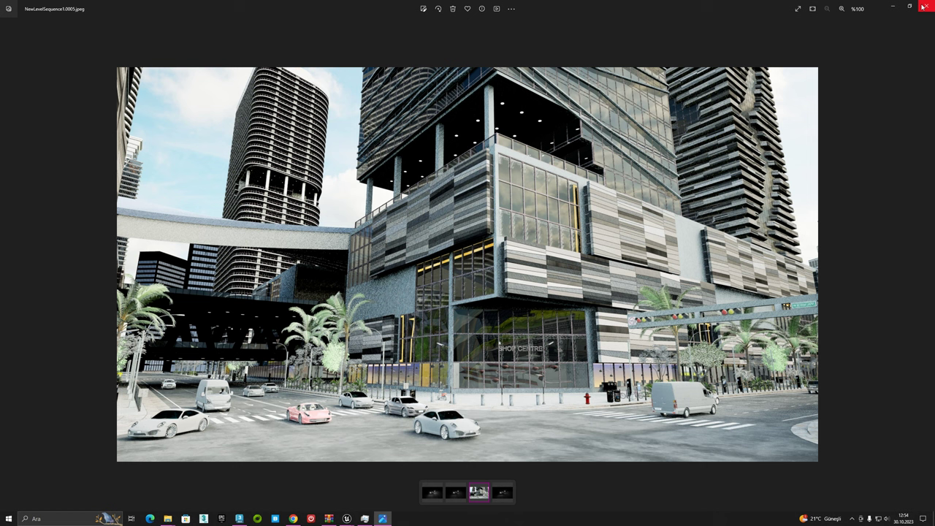
left_click(924, 7)
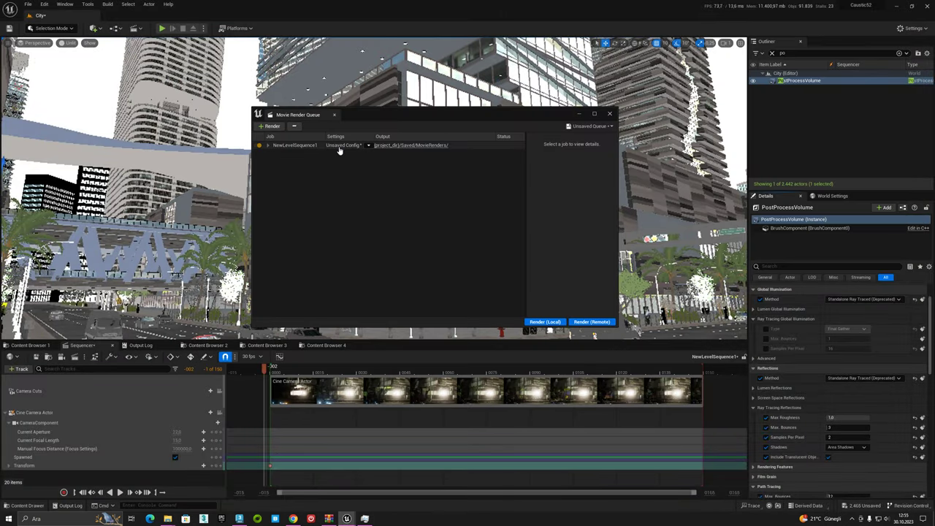
Set the render job's output resolution to 2560 x 1440 and start a local render.
left_click(340, 145)
left_click(521, 198)
type("2560")
left_click(560, 198)
type("1440")
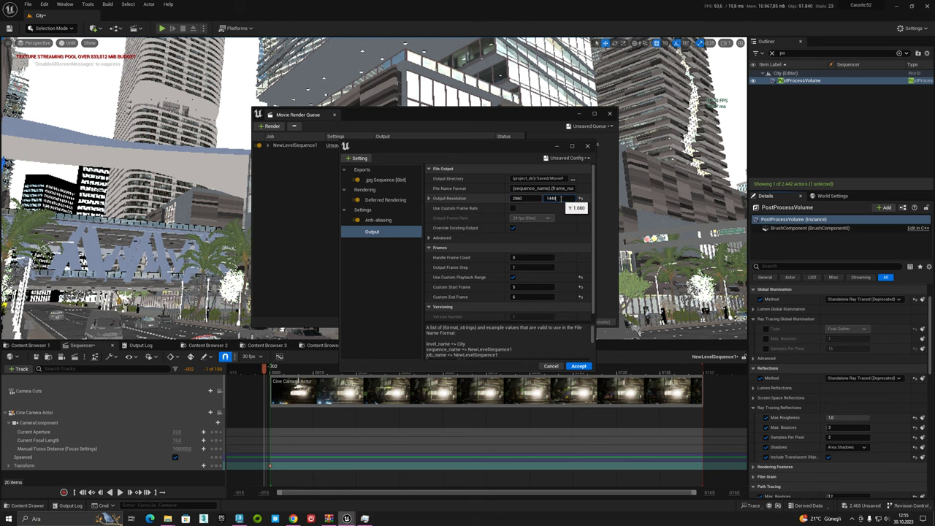
left_click(578, 366)
left_click(547, 324)
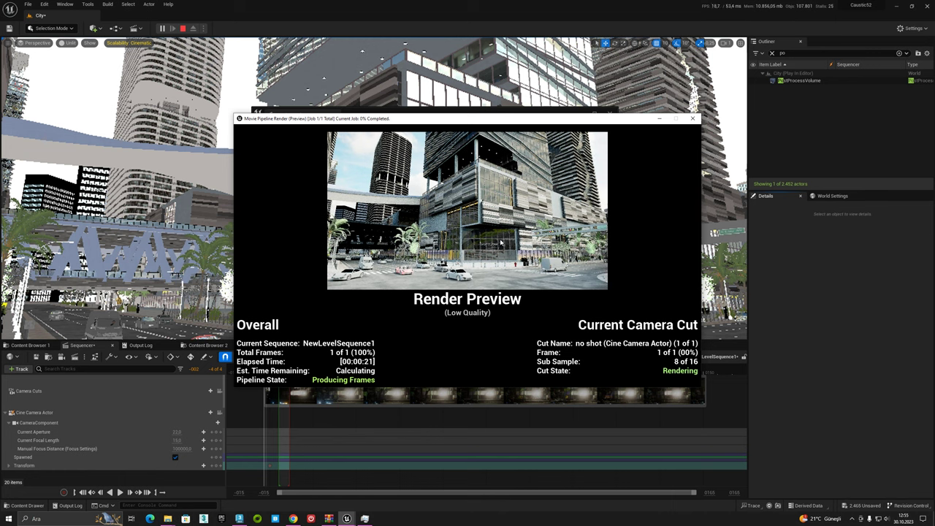
Open the new 2560×1440 NewLevelSequence1.0005.jpeg in Photos and zoom in and out to check it.
mouse_move(169, 517)
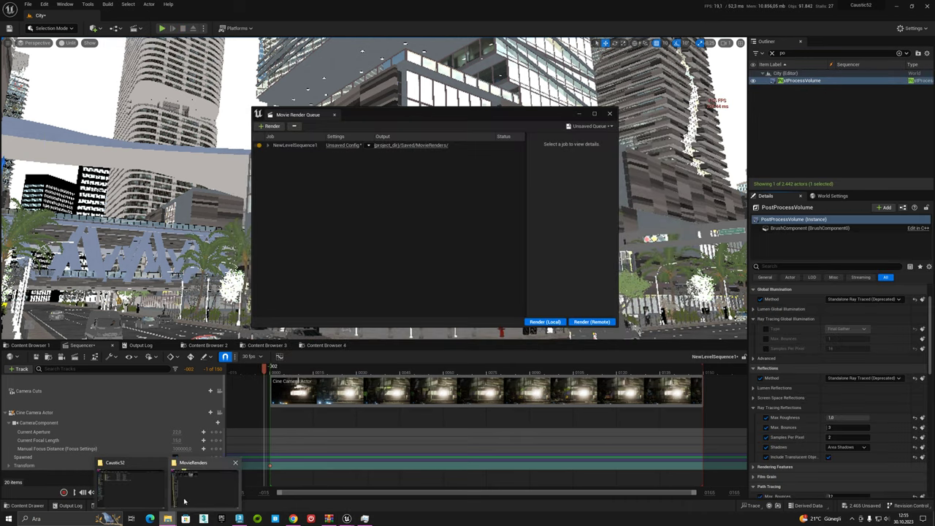
left_click(183, 502)
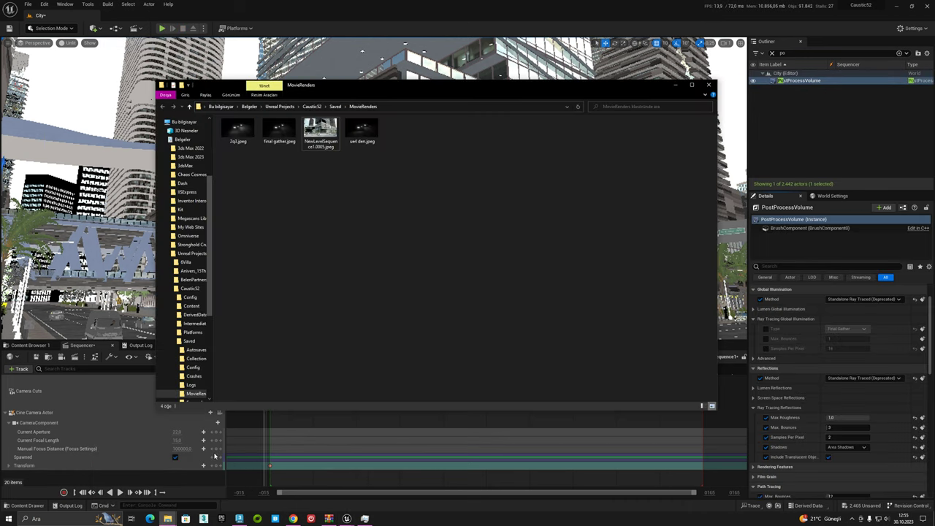
double_click(320, 135)
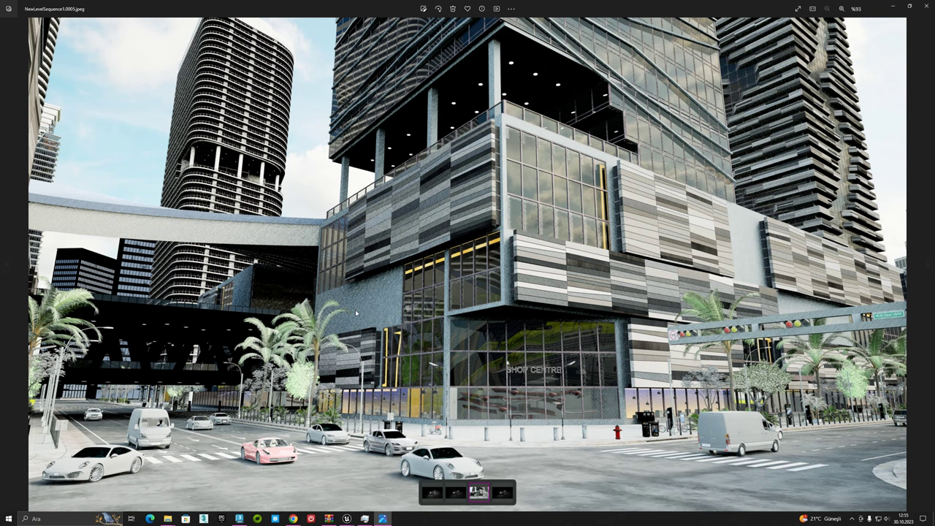
scroll(355, 309, "up", 3)
scroll(558, 328, "down", 3)
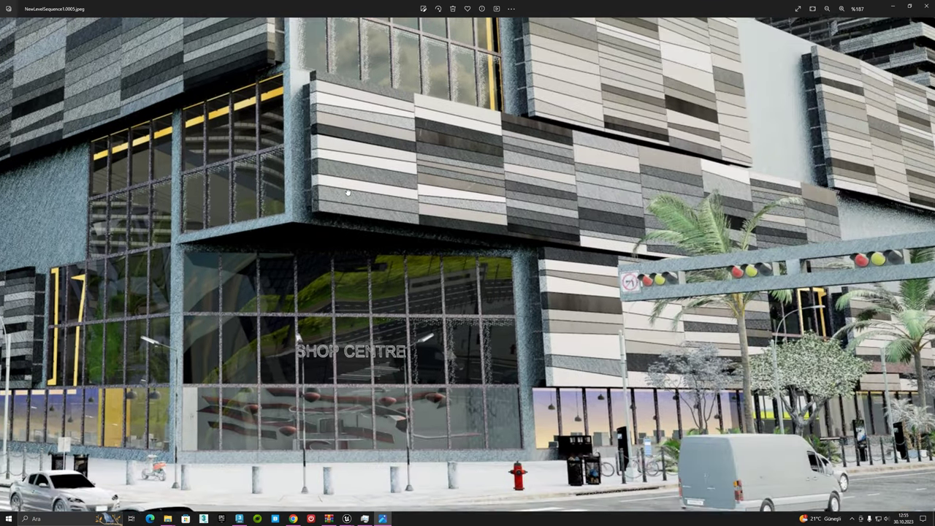
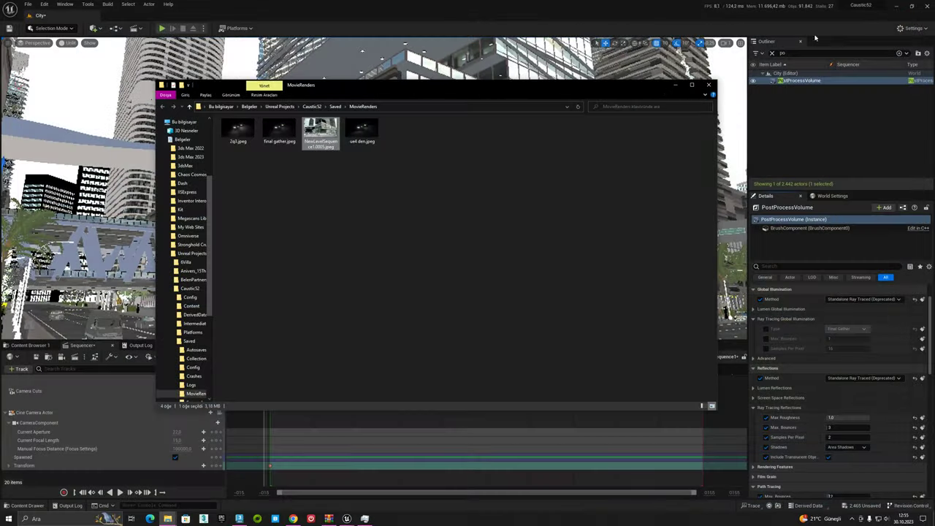
Close the image viewer and recall the earlier SampledLighting console command with the output log shown.
left_click(167, 518)
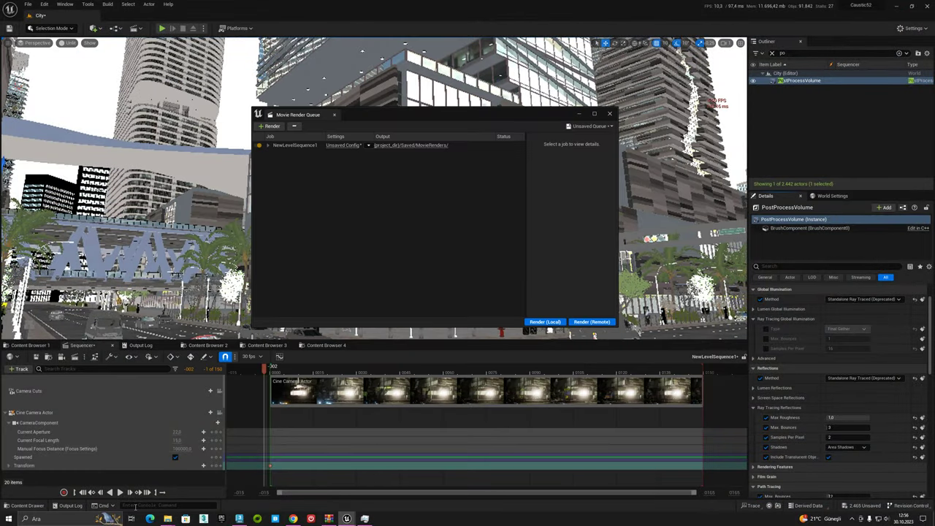
left_click(135, 505)
key("Up")
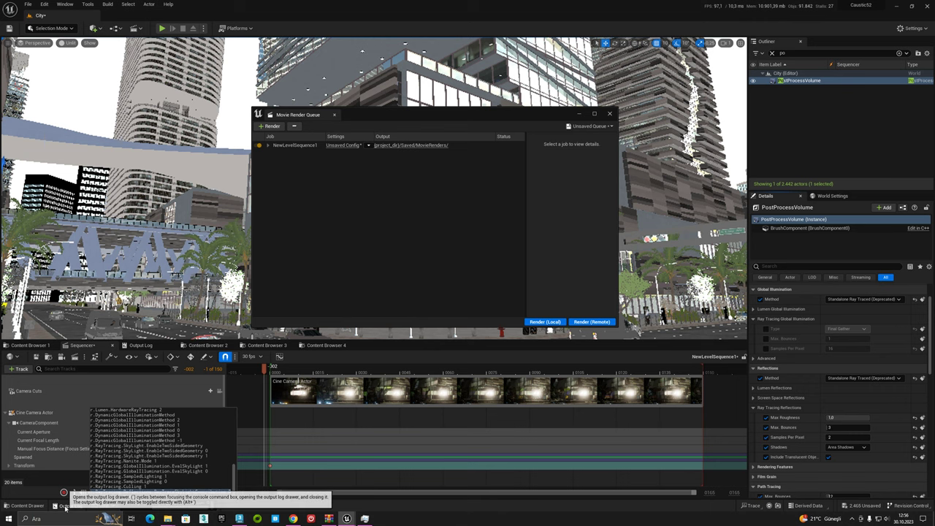
key("grave")
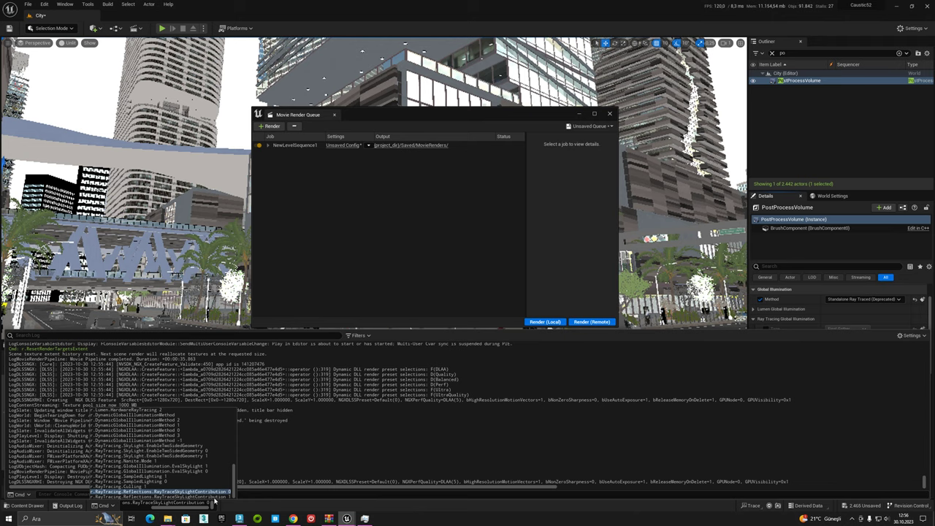
left_click(190, 484)
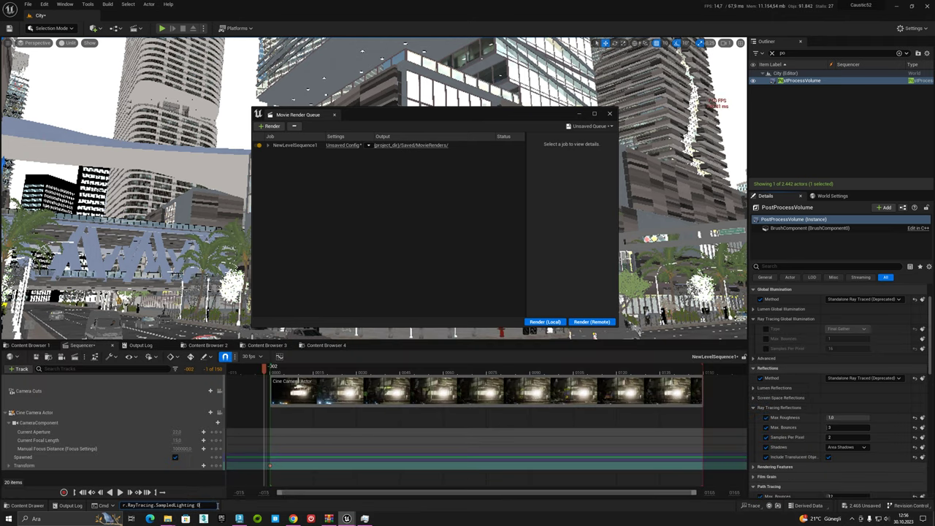
key("Return")
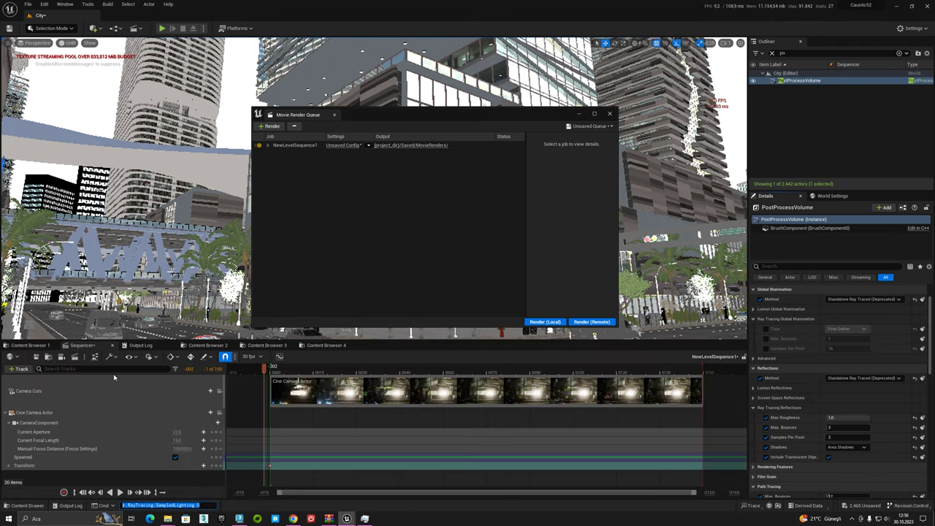
left_click(136, 346)
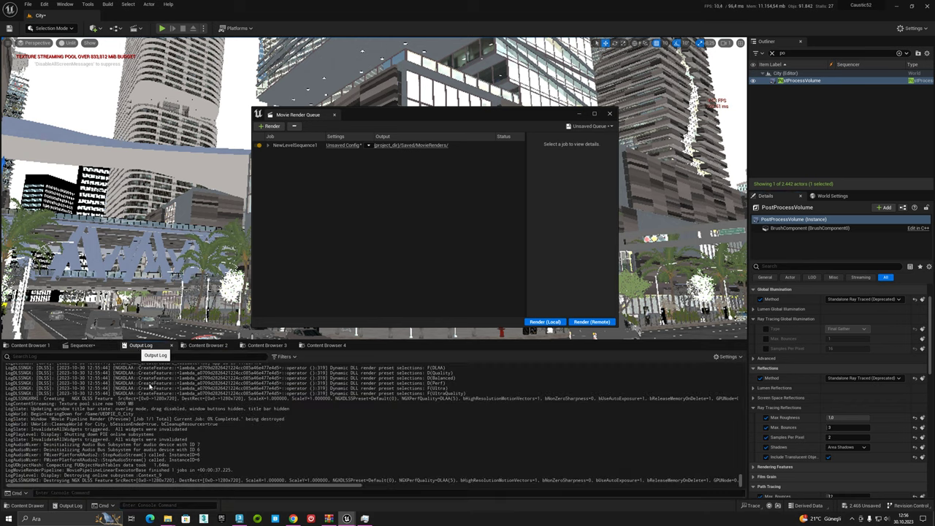
Check r.RayTracing.SampledLighting's current value in the console, then set it to 1.
left_click(111, 493)
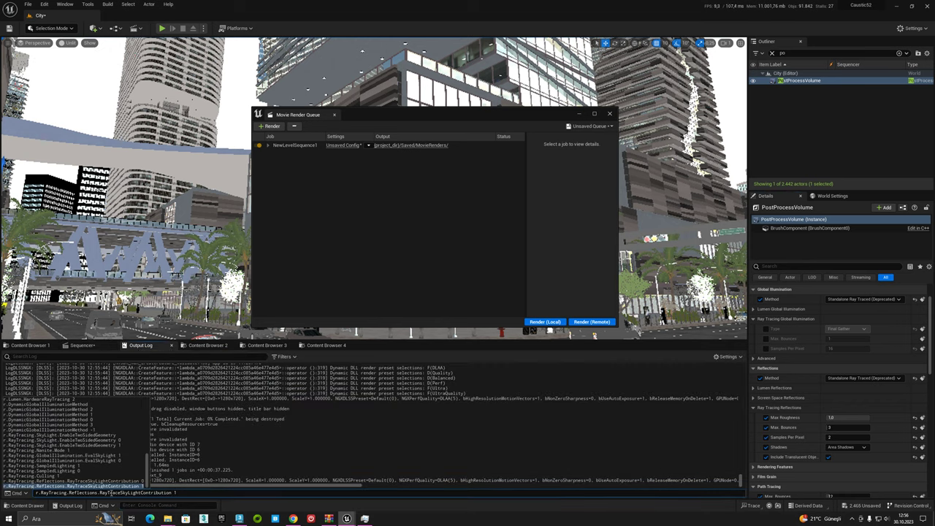
type("r.RayTracing.SampledLighting")
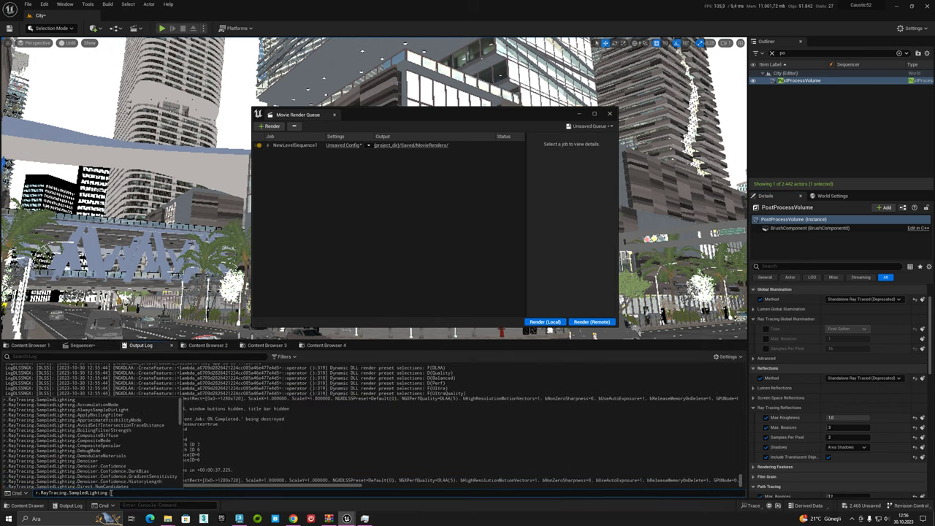
key("Return")
key("Up")
type("1")
key("Return")
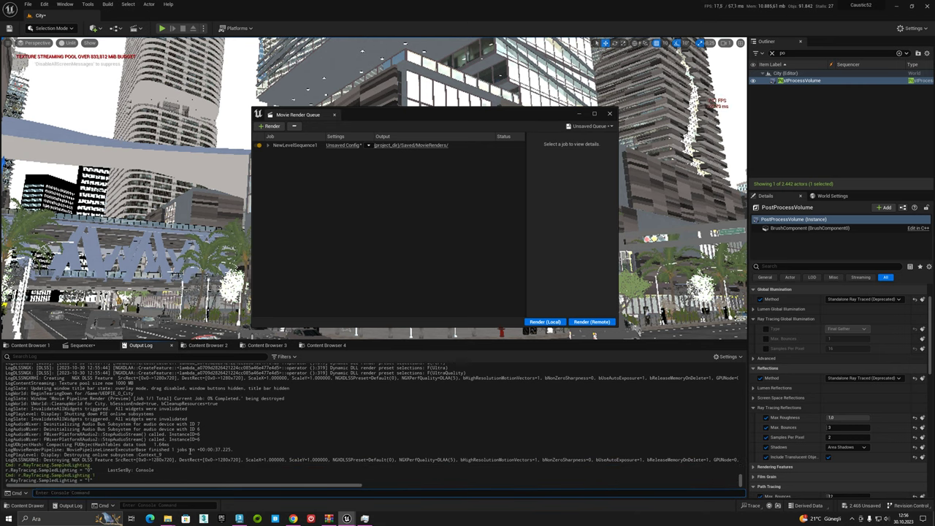
left_click(345, 145)
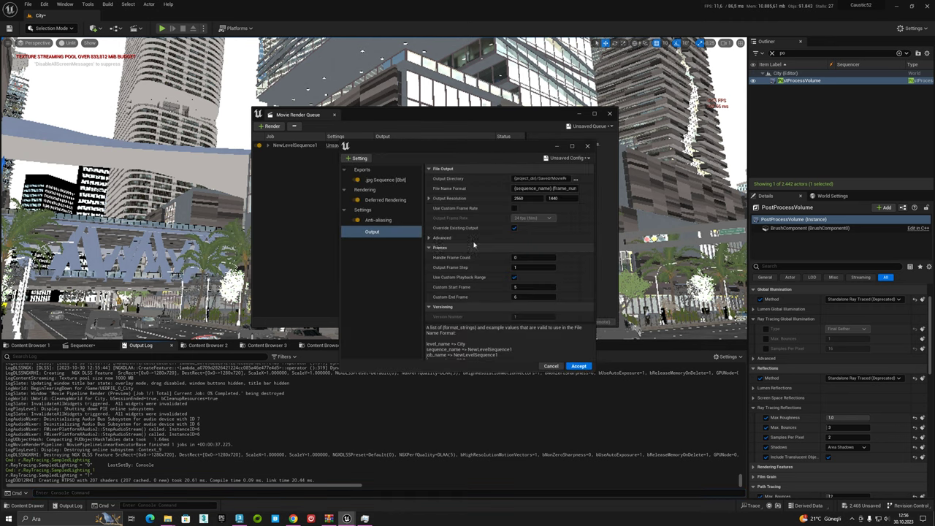
Reset the output resolution to 1920x1080, accept the settings, and bring up the MovieRenders folder.
left_click(581, 199)
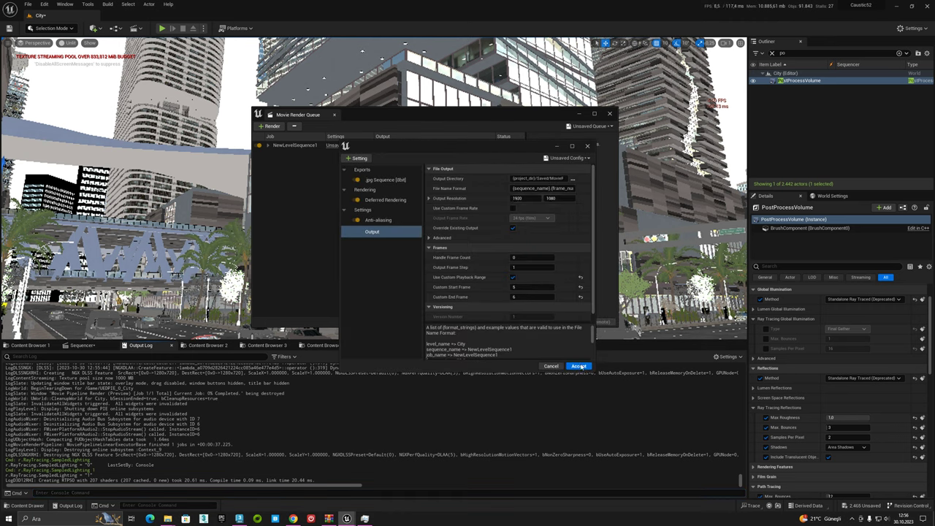
left_click(580, 366)
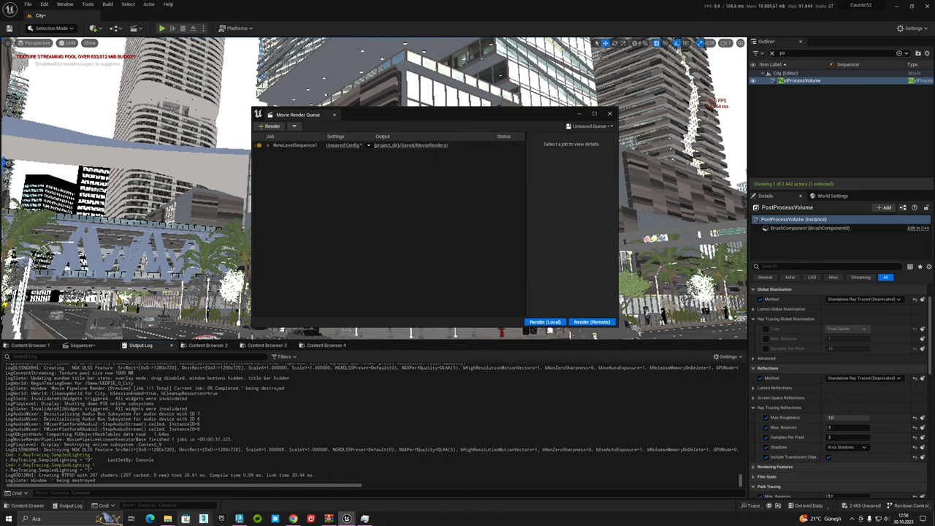
mouse_move(167, 518)
left_click(184, 503)
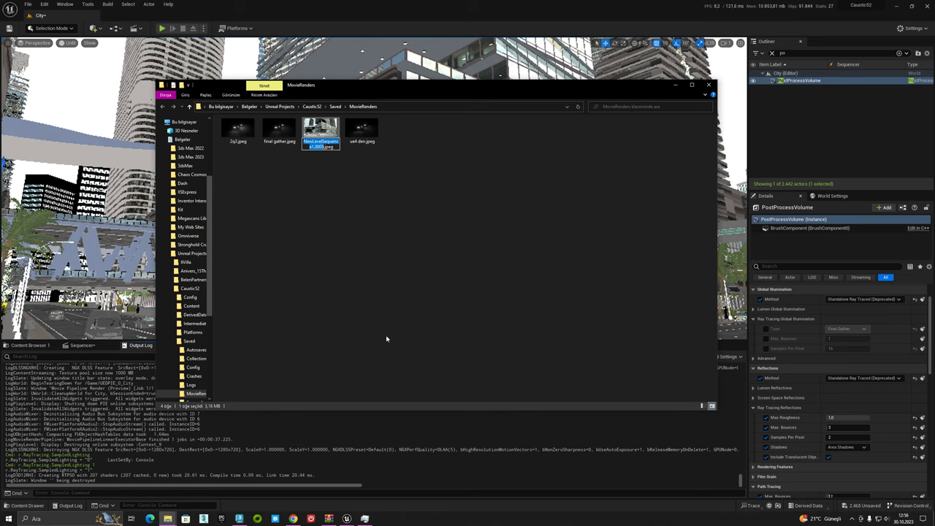
Rename NewLevelSequence1.0005.jpeg to 'Caustic Raytracing' and minimize the Explorer window.
type("Caustic")
type(" Raytracin")
type("g")
key("Return")
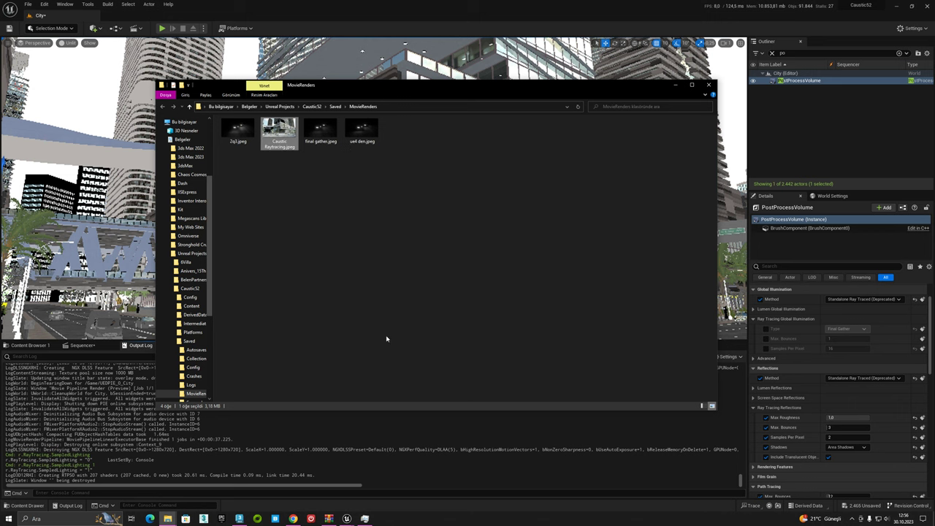
left_click(674, 85)
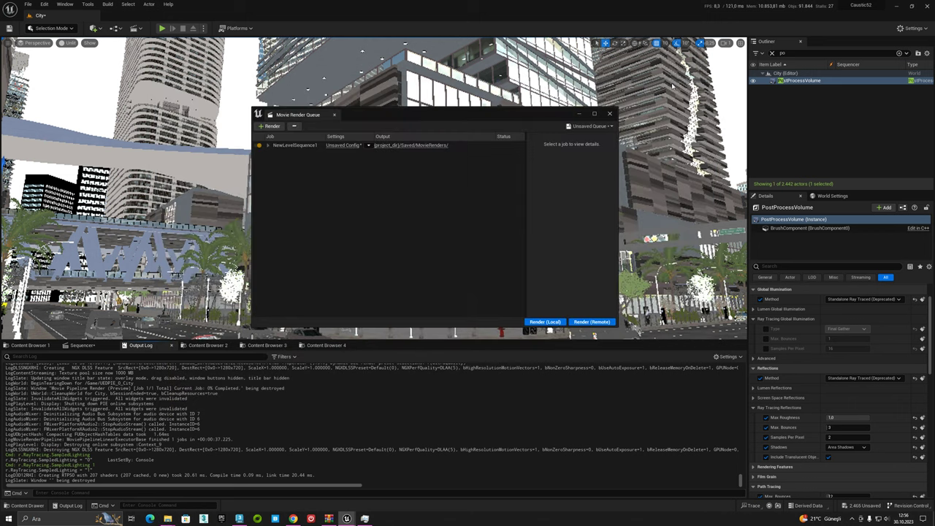
Render the NewLevelSequence1 job locally with SampledLighting set to 1.
left_click(548, 322)
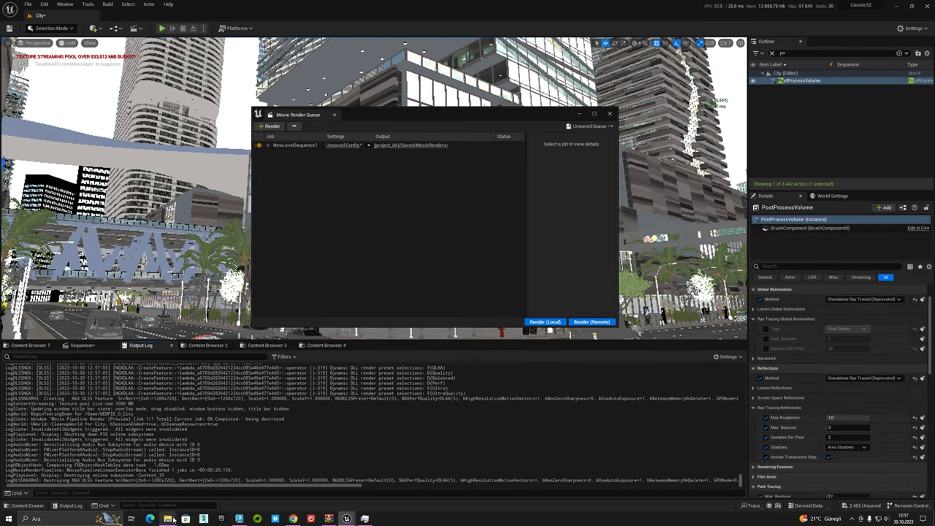
mouse_move(167, 518)
left_click(198, 485)
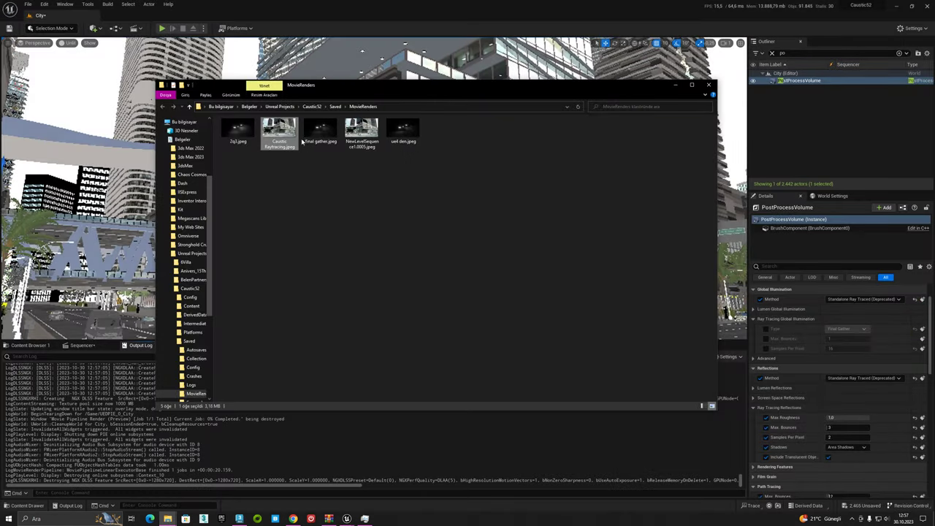
double_click(361, 131)
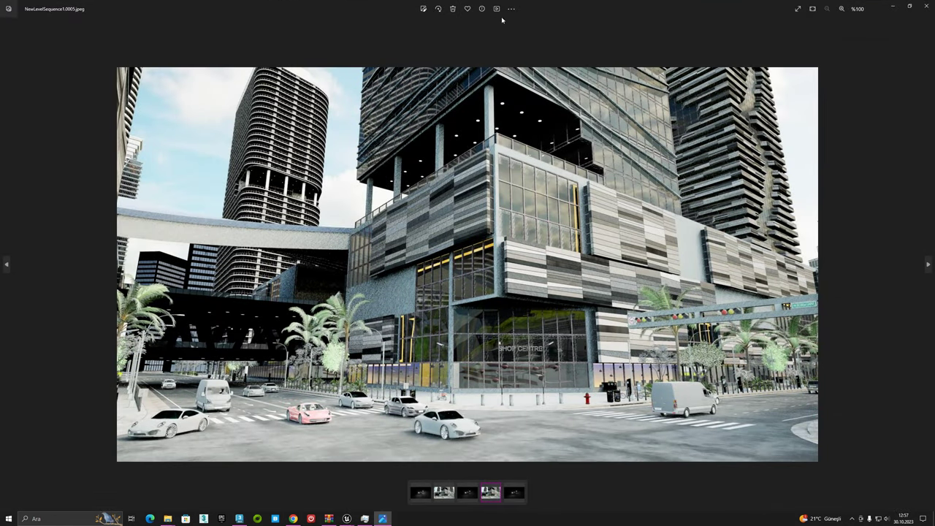
double_click(495, 19)
double_click(281, 135)
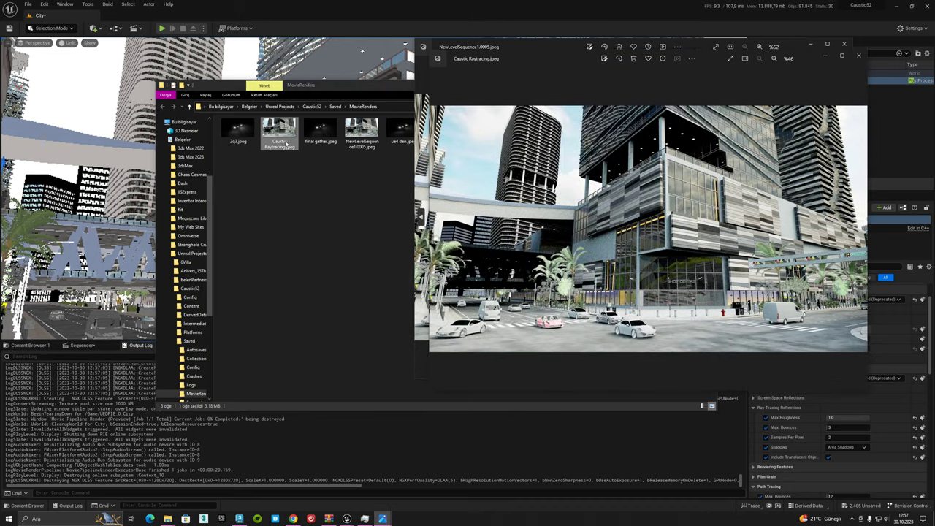
key("super+Left")
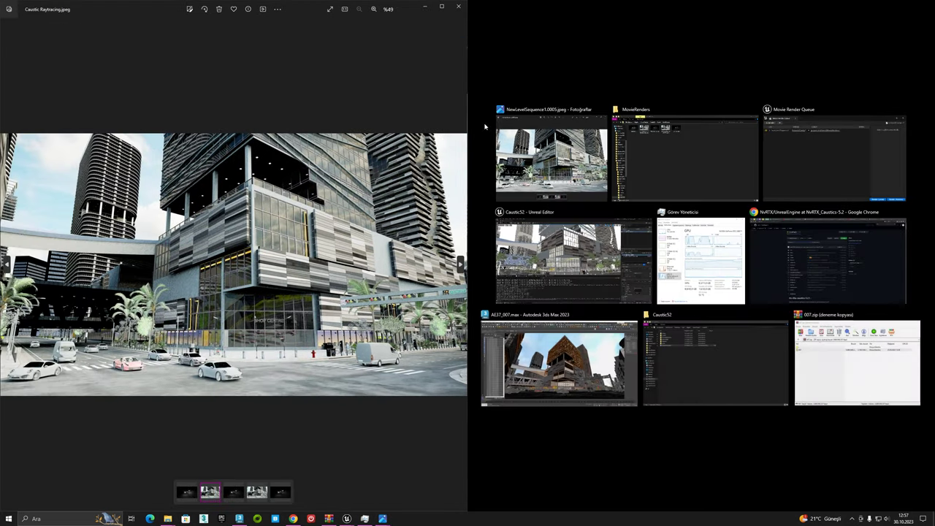
left_click(551, 157)
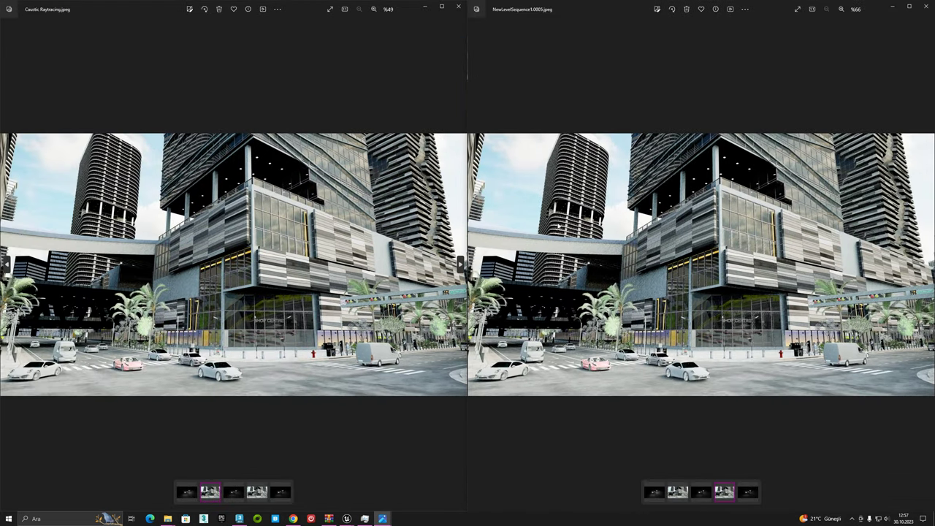
double_click(709, 280)
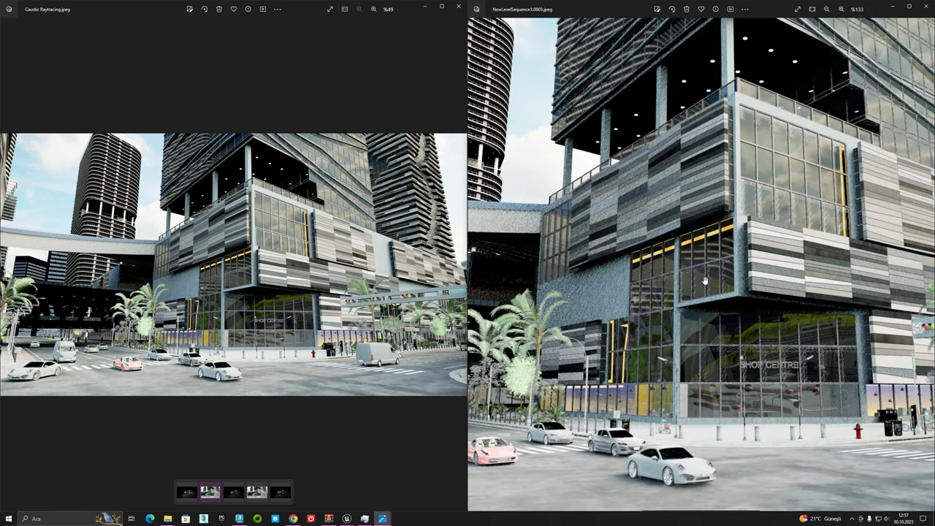
double_click(216, 305)
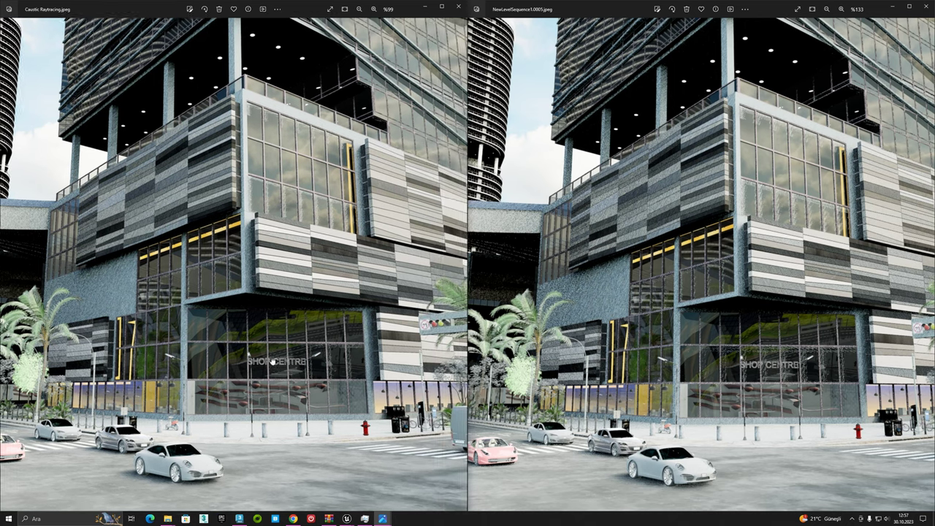
left_click_drag(364, 402, 54, 351)
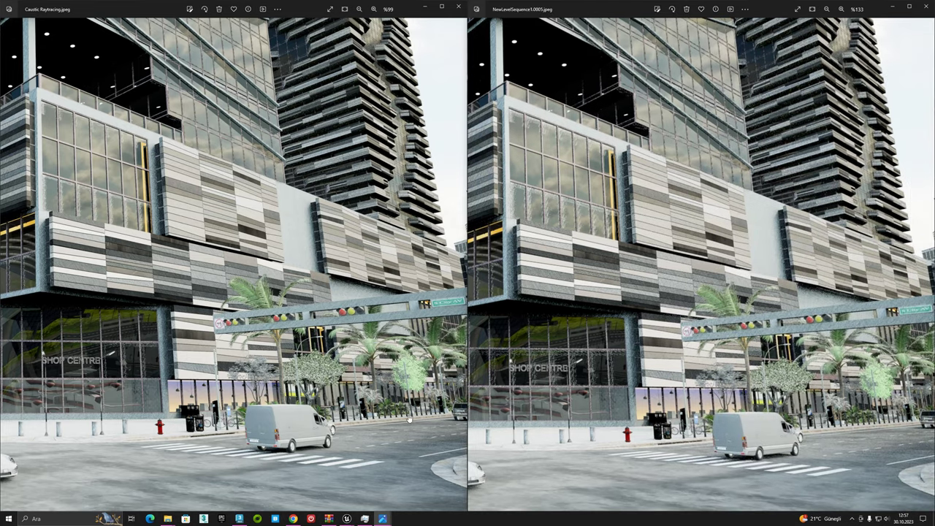
left_click(458, 7)
left_click(922, 8)
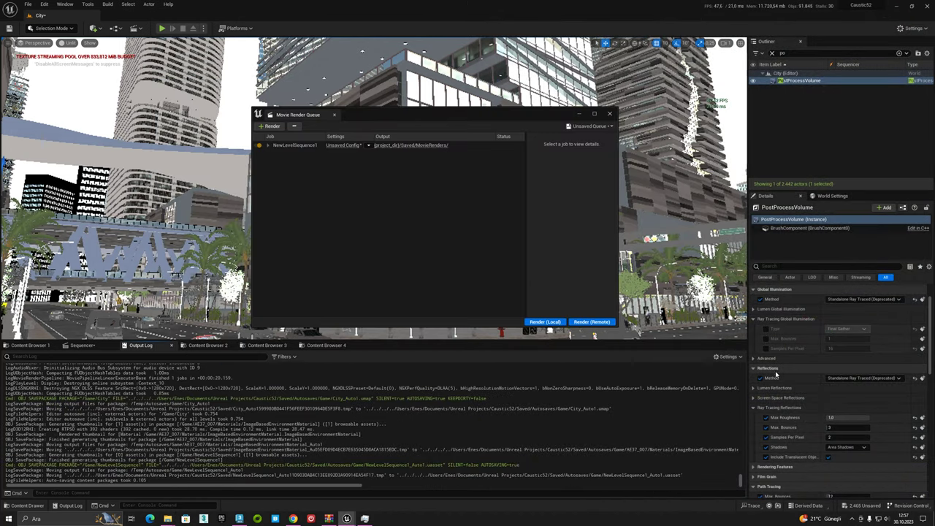
Set the HDRIBackdrop Skylight's ray tracing Samples Per Pixel to 16 and start a local render.
scroll(765, 315, "down", 2)
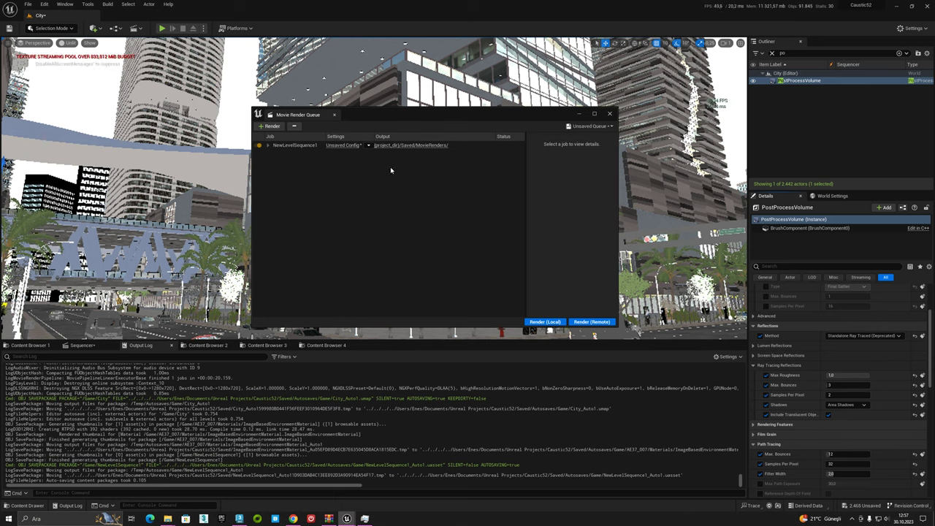
left_click(115, 94)
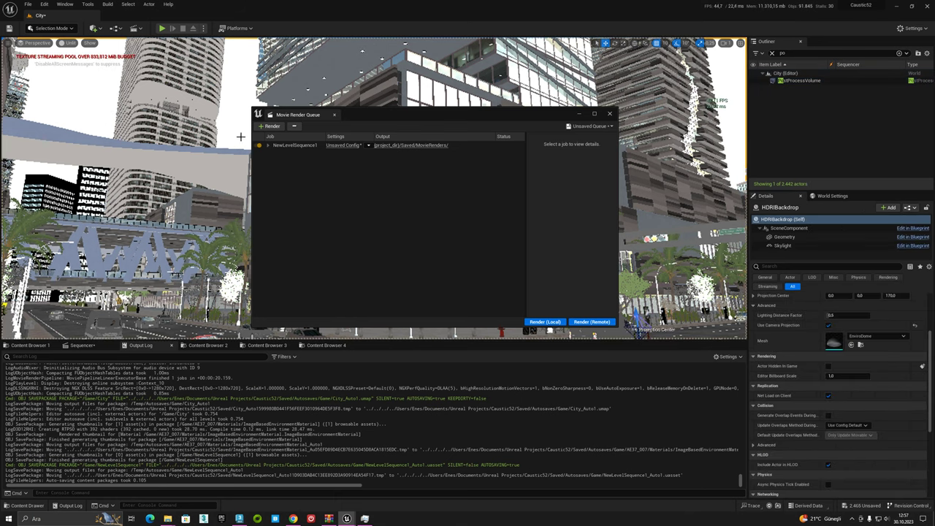
left_click(783, 245)
scroll(840, 395, "down", 2)
left_click(849, 383)
type("16")
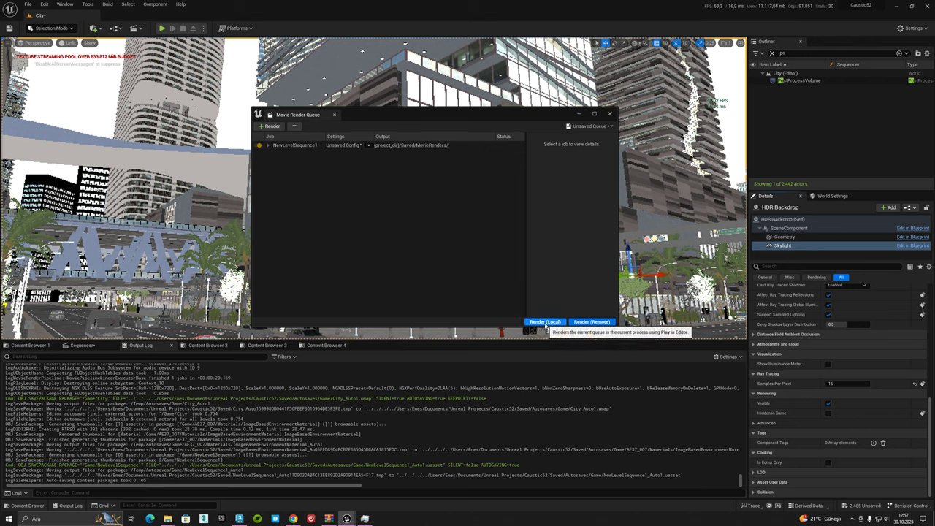
left_click(546, 326)
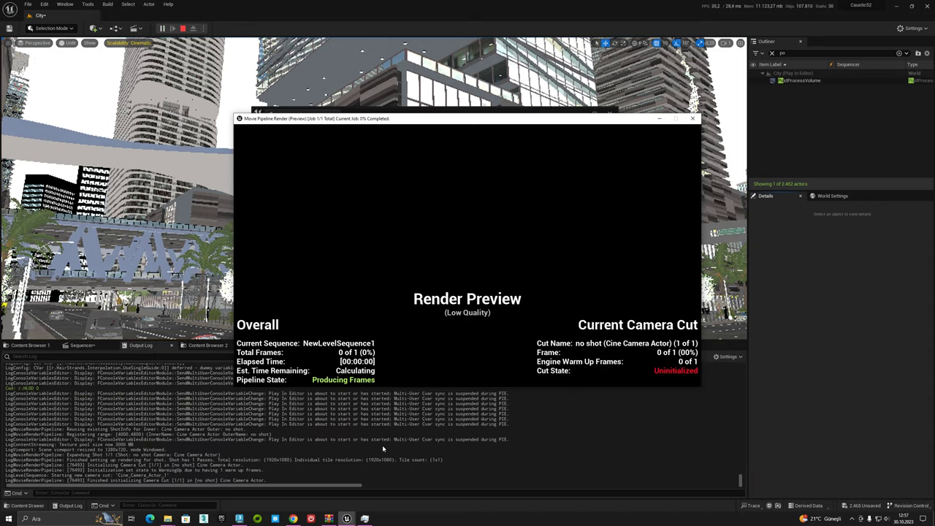
Monitor GPU usage in Task Manager while the 16-sample render runs.
left_click(365, 518)
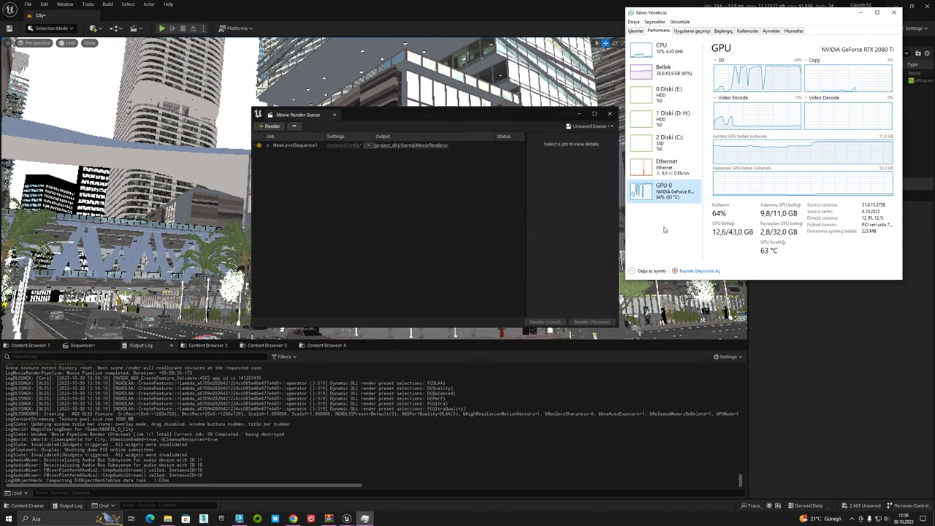
Open NewLevelSequence1.0005.jpeg in Photos maximized, zoom and pan over the street, entrance and right side.
mouse_move(167, 518)
left_click(197, 482)
double_click(361, 143)
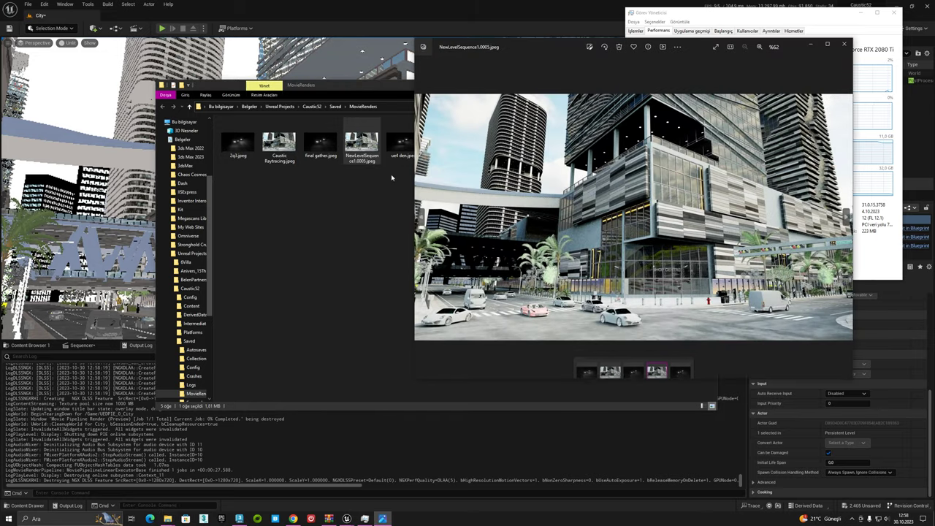
left_click(827, 44)
scroll(433, 383, "up", 2)
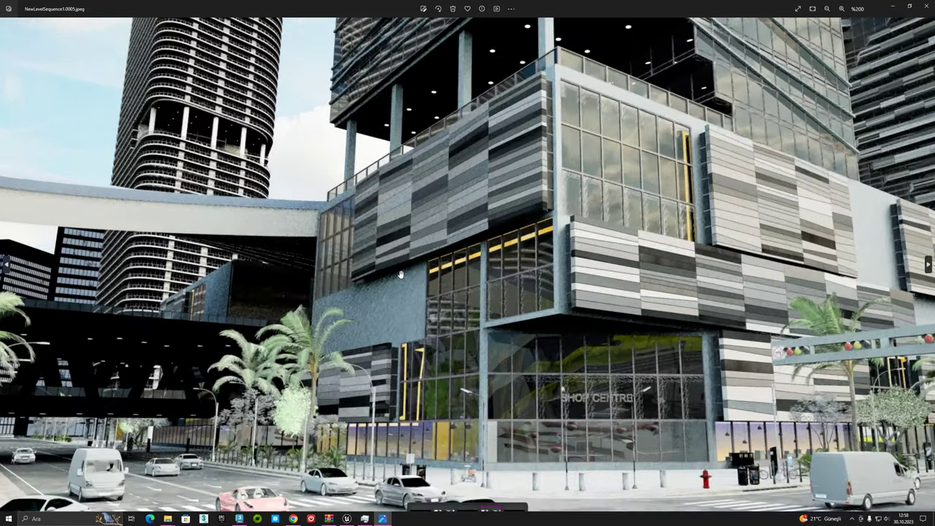
scroll(433, 383, "up", 2)
left_click_drag(626, 388, 582, 227)
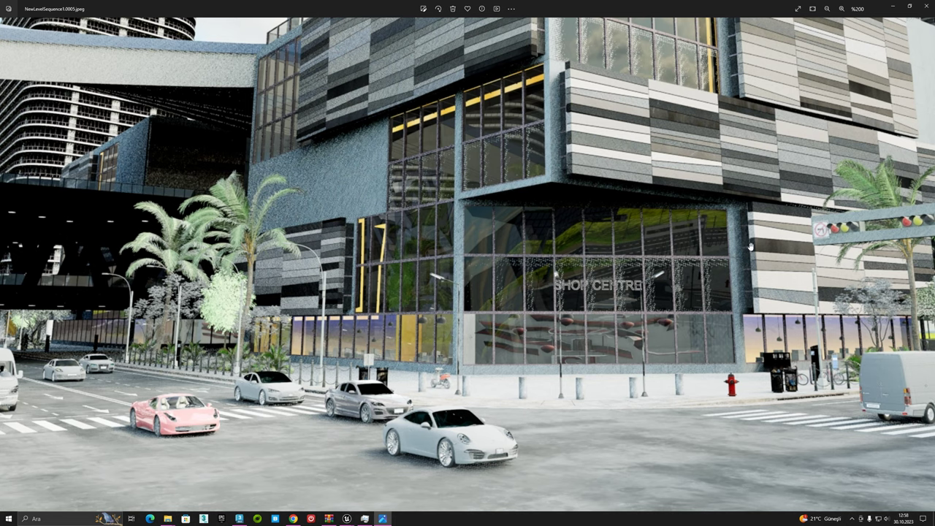
left_click_drag(789, 206, 549, 264)
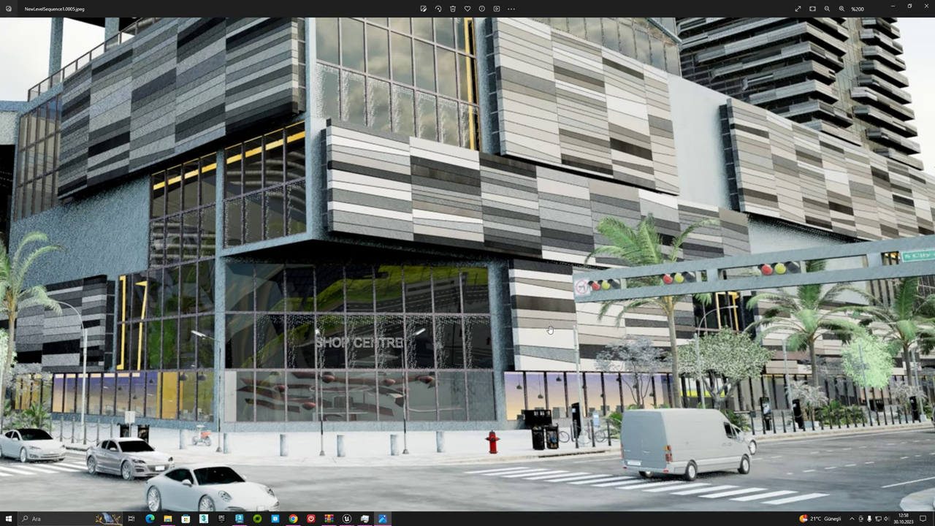
double_click(531, 319)
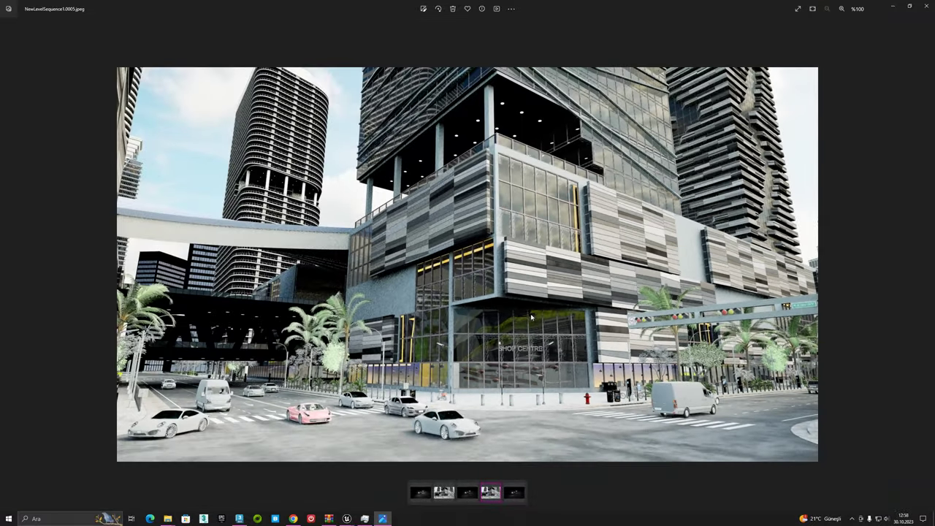
left_click(926, 6)
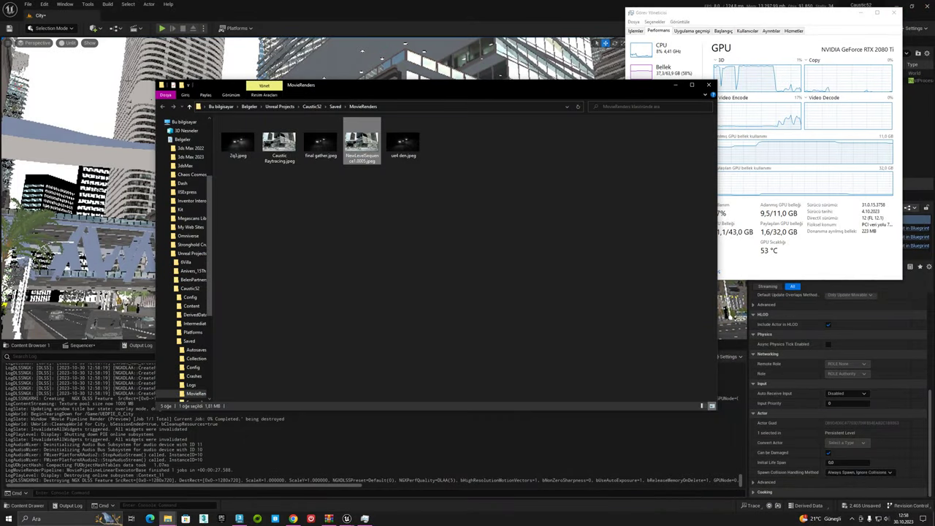
Return to Unreal Editor and show the Skylight component's settings.
left_click(141, 79)
scroll(842, 349, "up", 5)
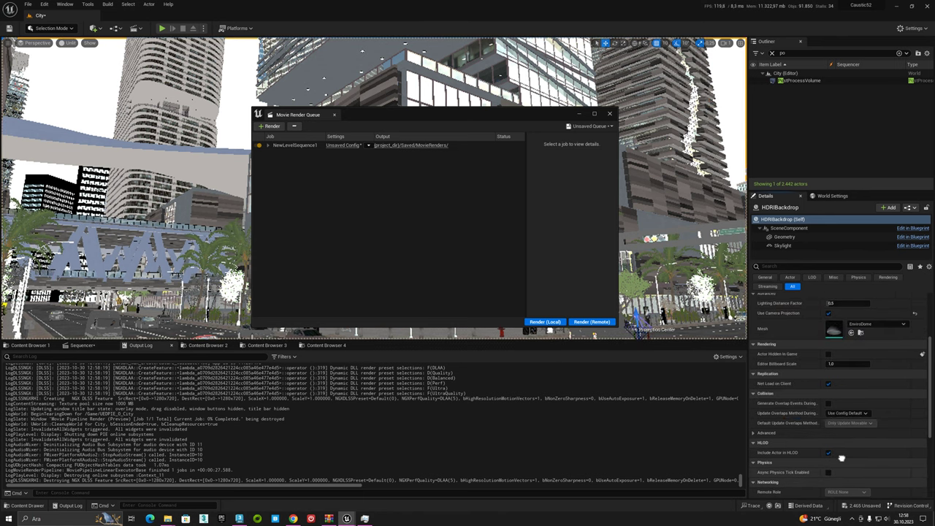
left_click(782, 245)
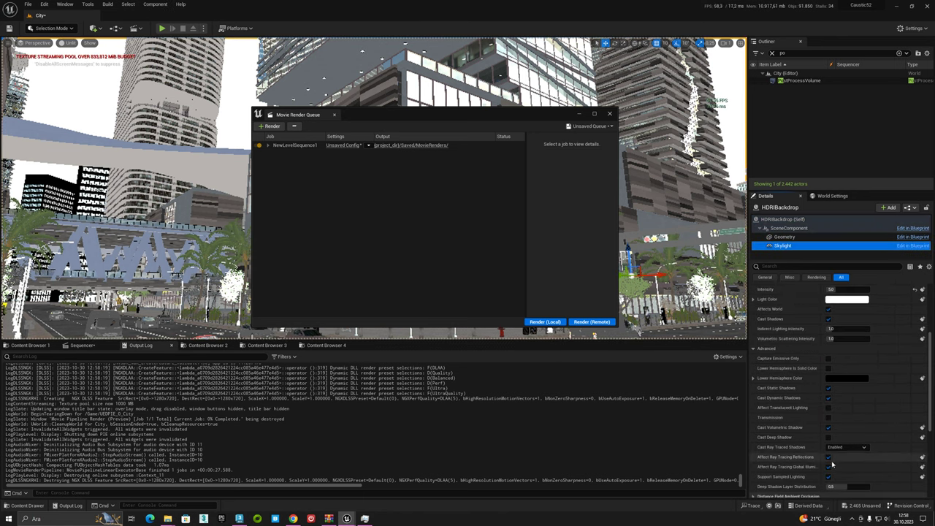
Reset the Skylight's Samples Per Pixel to 4 and render the still again.
scroll(877, 366, "down", 5)
left_click(917, 383)
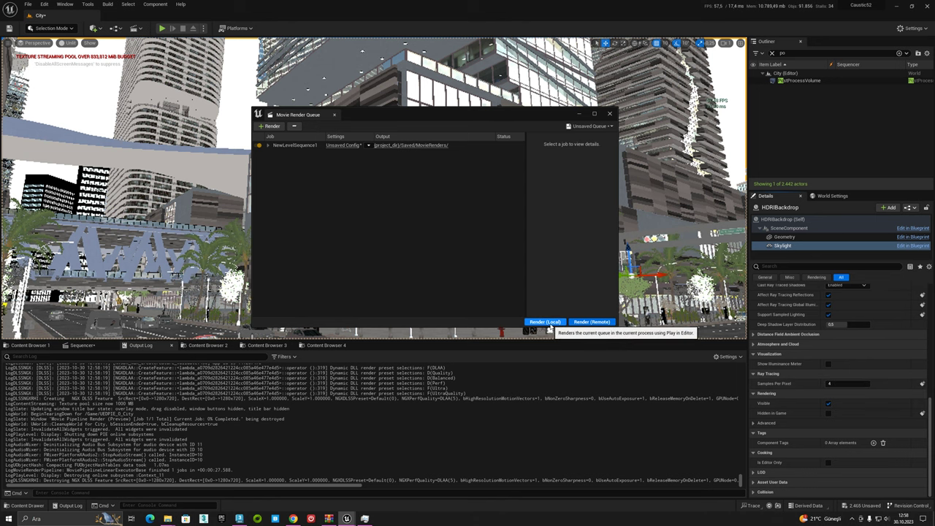
left_click(549, 324)
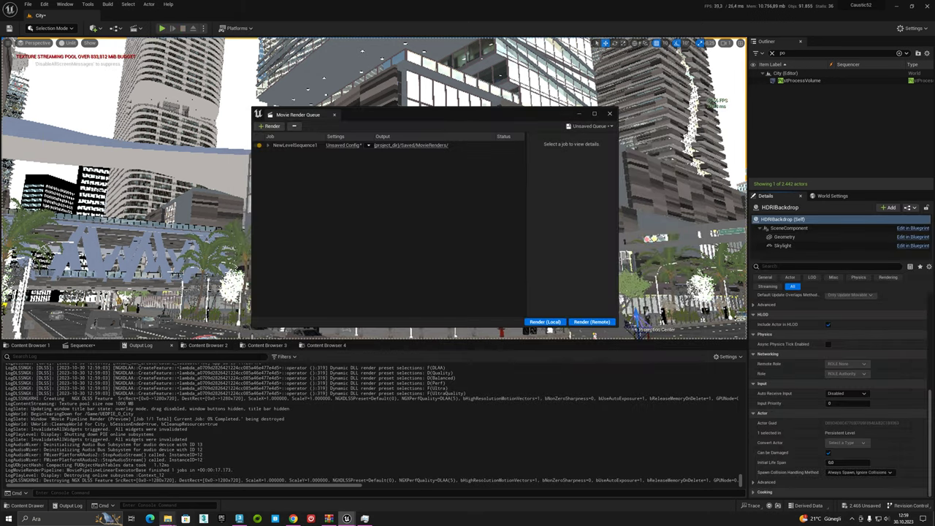
Review the new NewLevelSequence1.0005.jpeg in Photos, then close Photos and the MovieRenders folder.
mouse_move(168, 519)
left_click(204, 484)
left_click(365, 142)
double_click(371, 144)
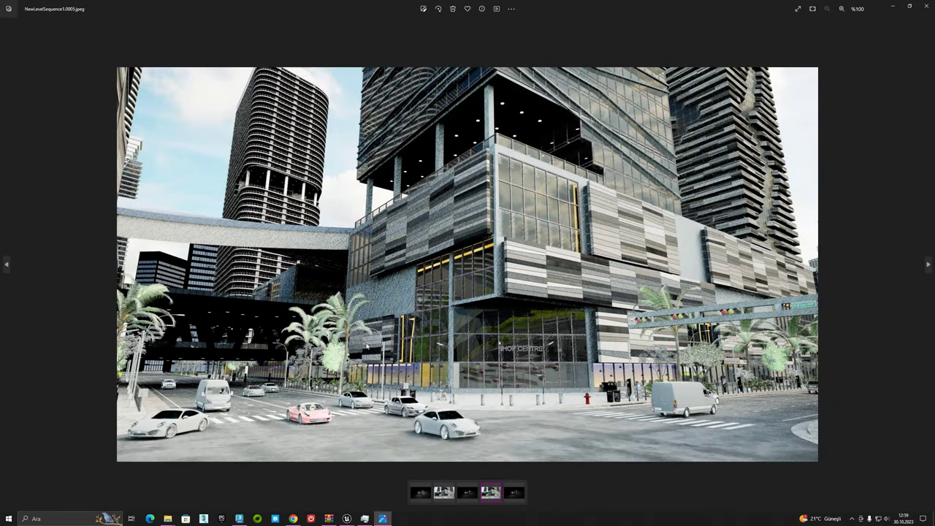
scroll(372, 339, "up", 3)
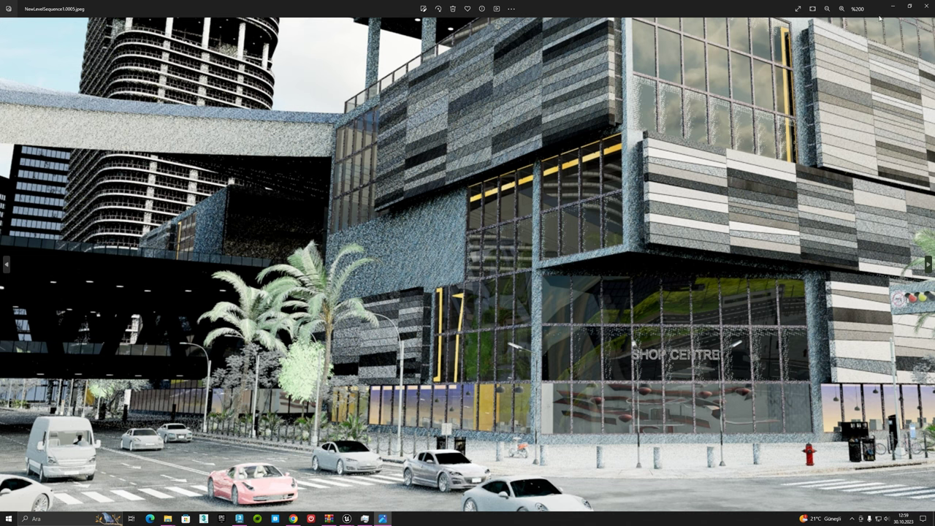
left_click(926, 5)
left_click(684, 85)
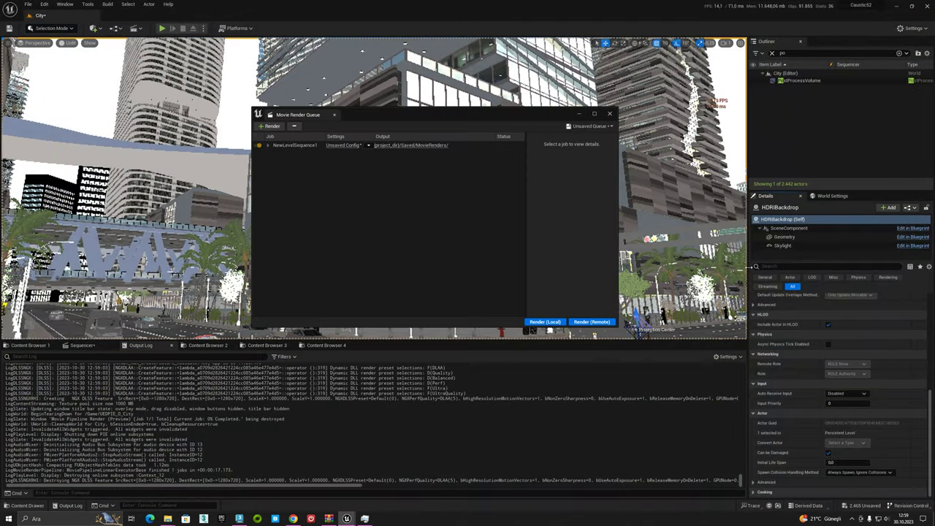
left_click(783, 246)
Set the Skylight's Samples Per Pixel to 48 and start a local render.
scroll(840, 380, "down", 3)
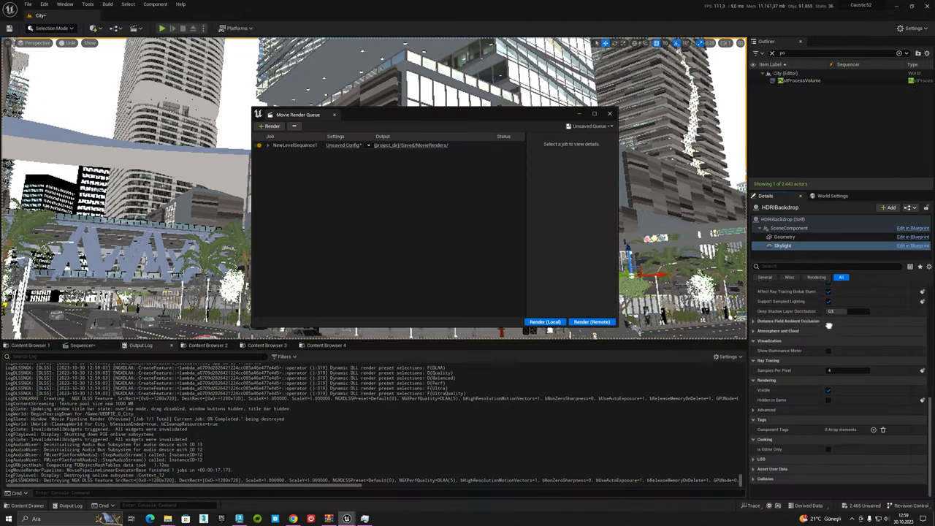
scroll(843, 386, "down", 3)
left_click(844, 386)
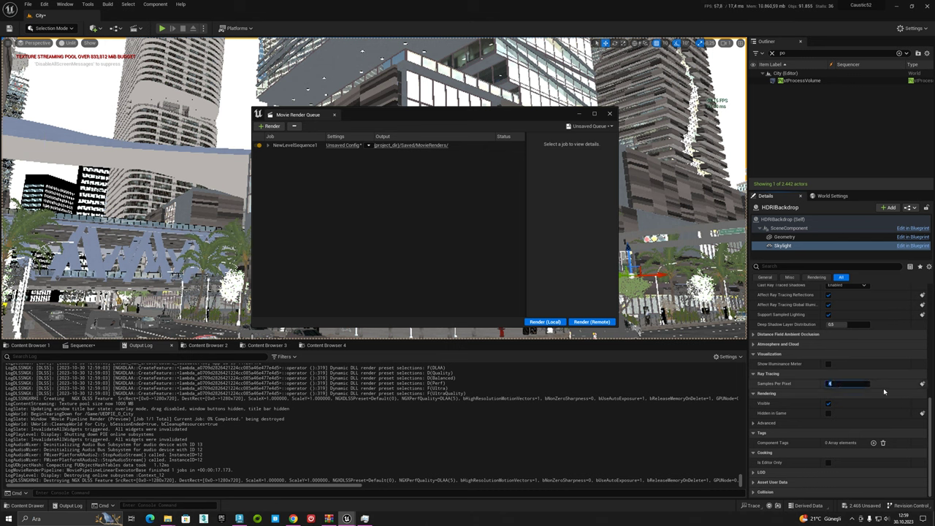
type("64")
key("Return")
left_click(850, 383)
type("48")
key("Return")
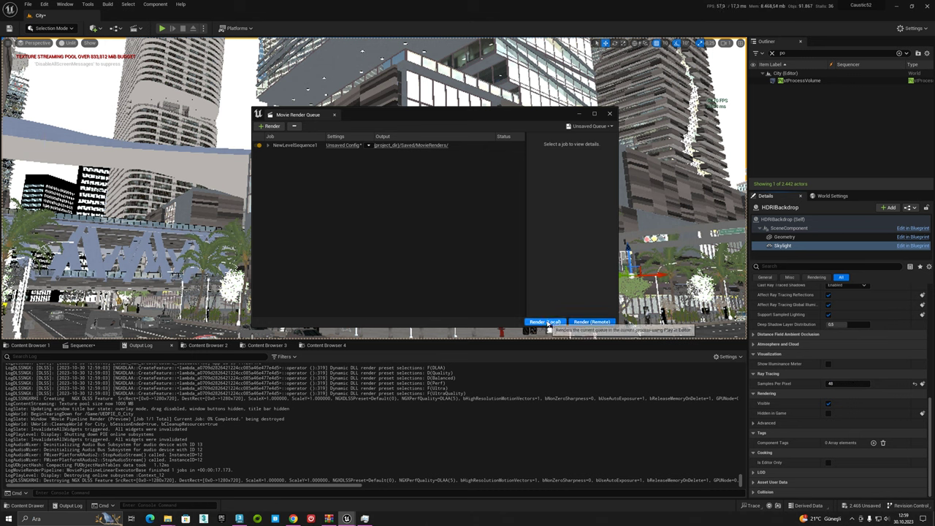
left_click(545, 322)
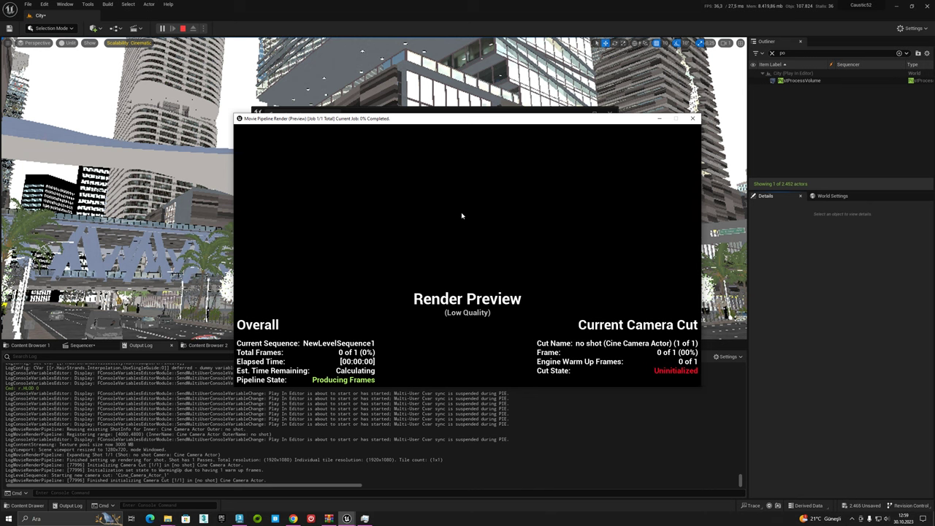
Watch GPU load in Task Manager until the 48-sample render finishes.
left_click(366, 518)
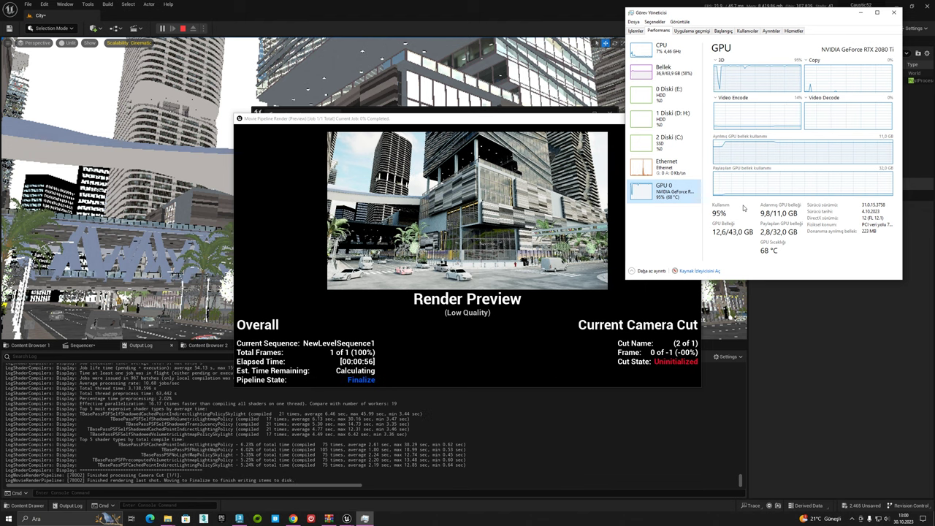
left_click(168, 519)
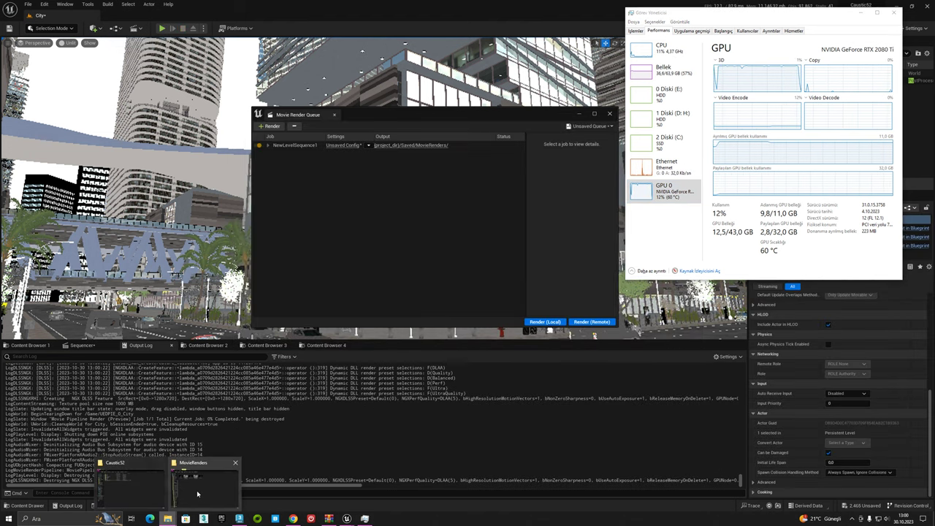
Inspect NewLevelSequence1.0005.jpeg in Photos zoomed to 200%, then close it and return to Unreal.
left_click(197, 486)
double_click(363, 145)
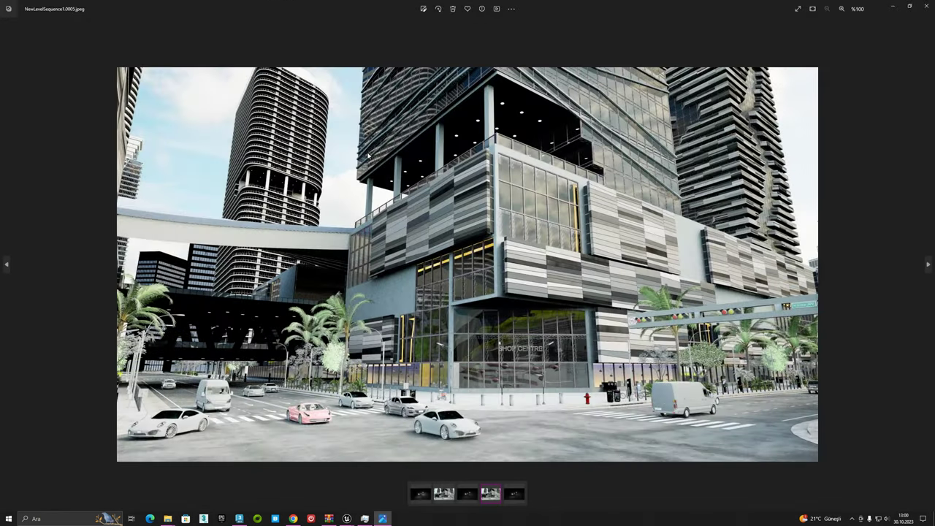
scroll(433, 279, "up", 3)
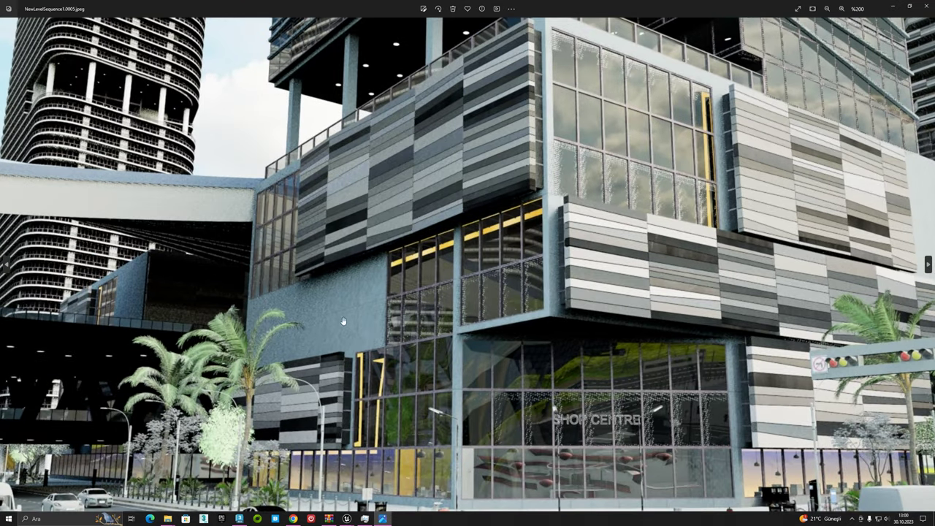
scroll(545, 394, "down", 3)
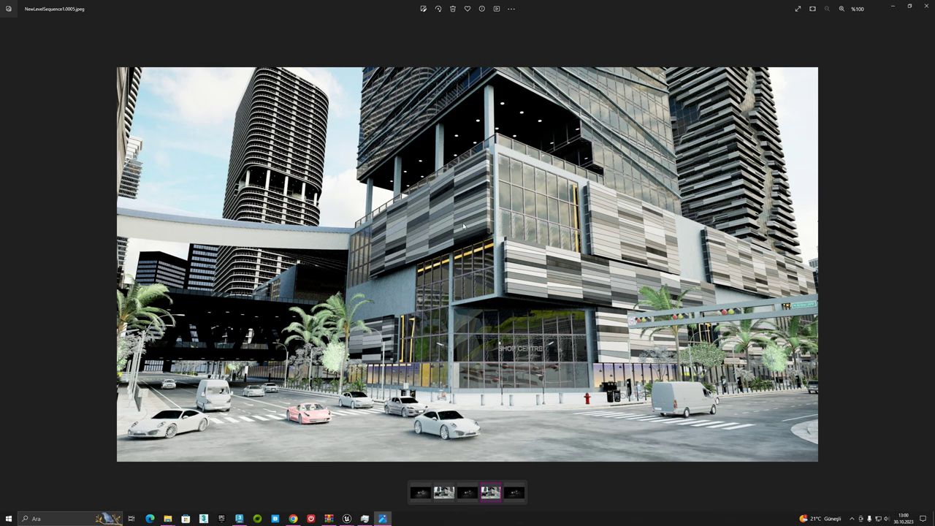
left_click(927, 6)
left_click(479, 34)
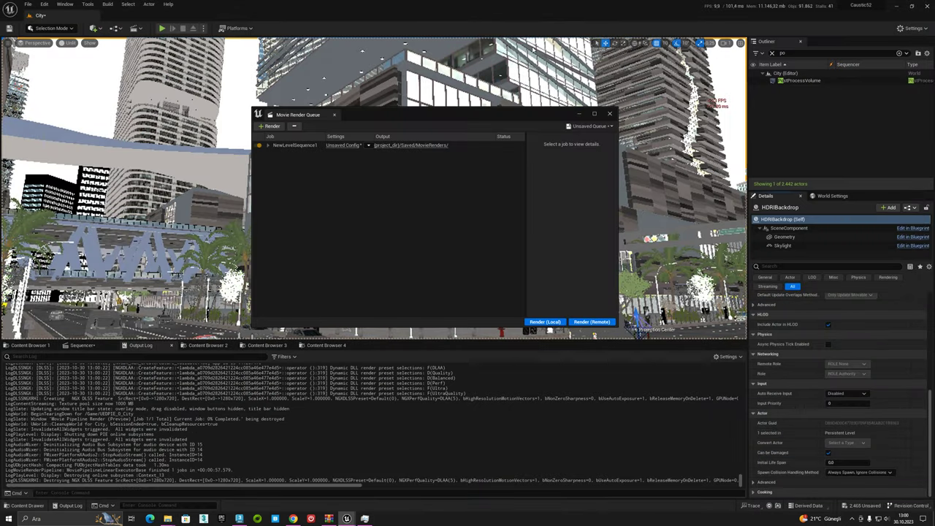
Override the PostProcessVolume's ray-traced GI type to Final Gather.
scroll(775, 332, "up", 5)
left_click(766, 341)
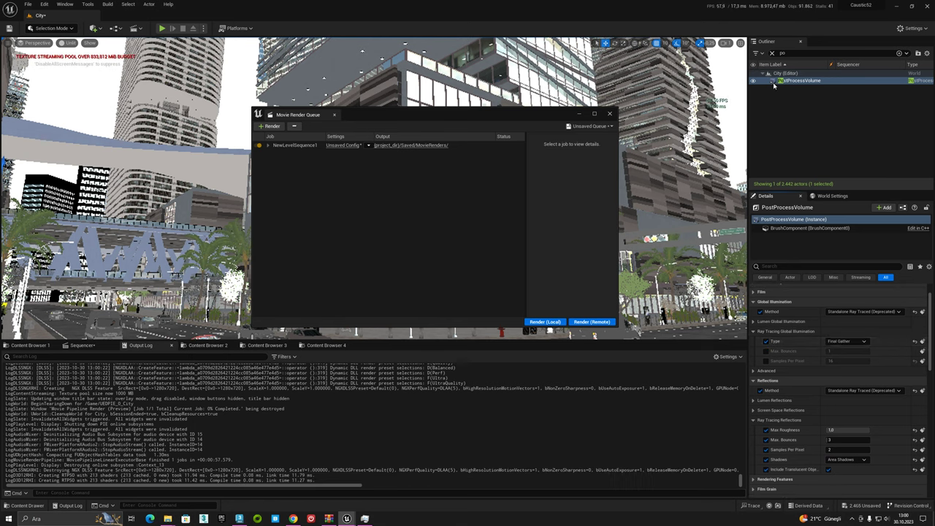
left_click(738, 78)
left_click(750, 79)
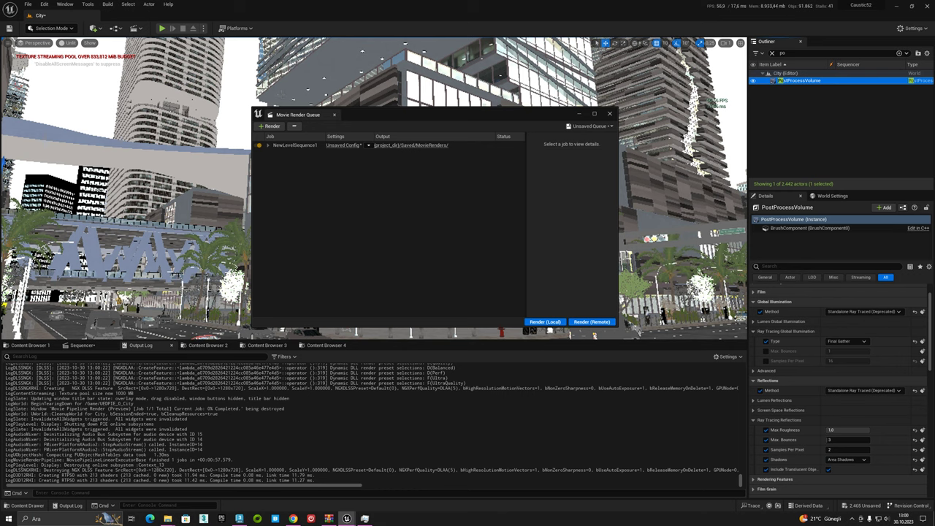
Set the HDRIBackdrop skylight's ray tracing samples per pixel to 10.
left_click(126, 92)
left_click(782, 245)
scroll(798, 422, "down", 10)
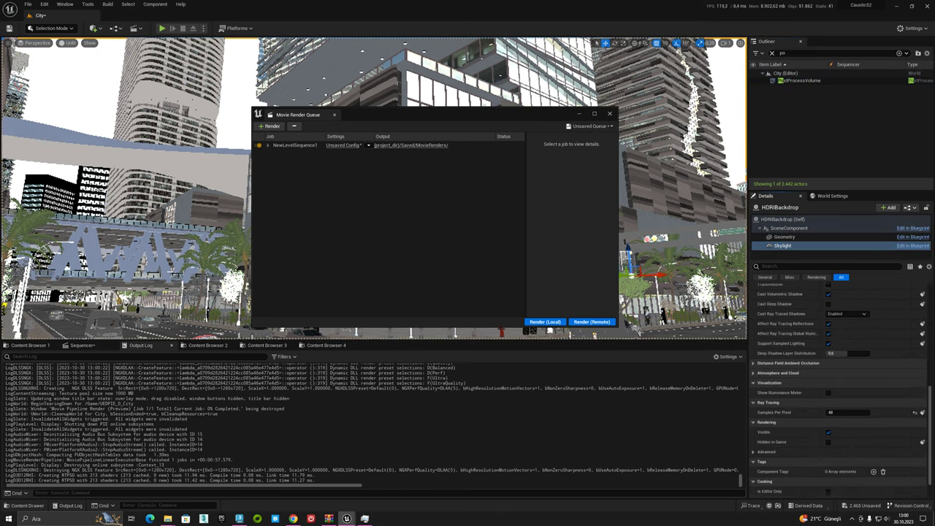
left_click(852, 402)
type("10")
key("Return")
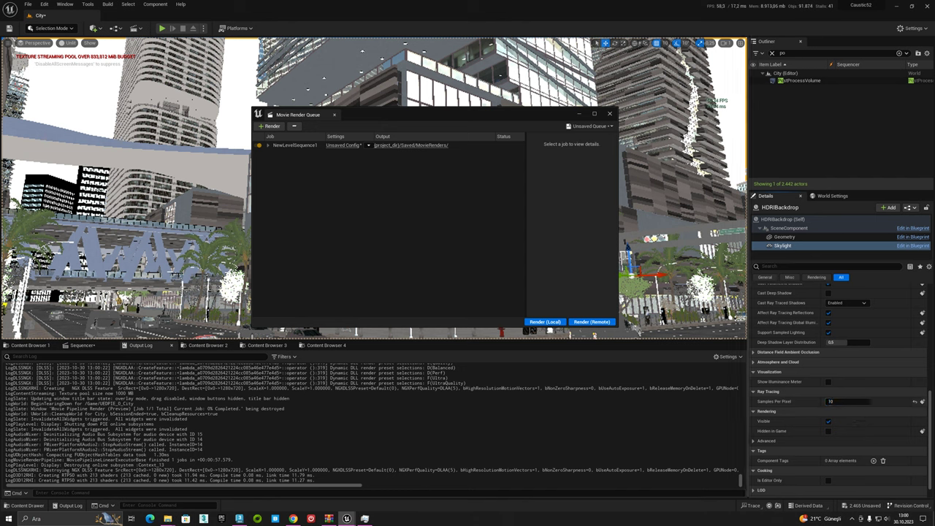
Bring up the PostProcessVolume's global illumination settings and render the sequence locally.
left_click(800, 80)
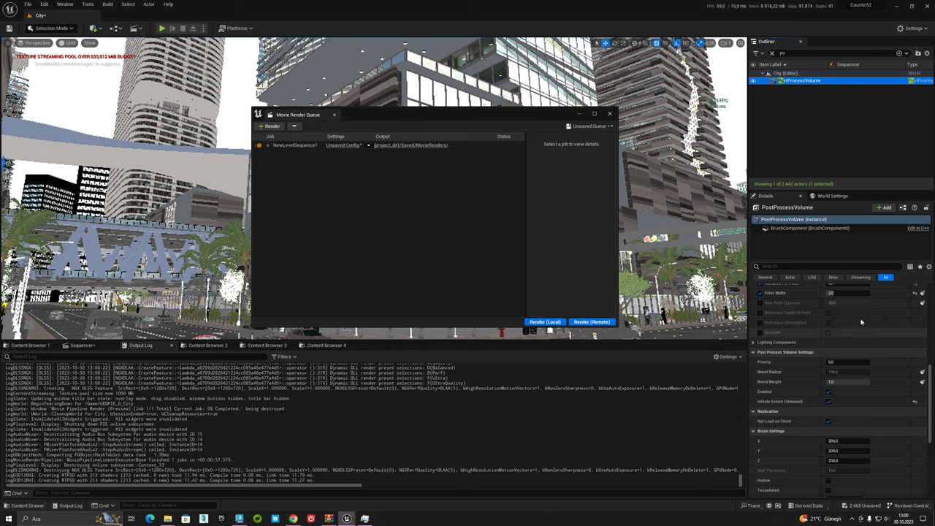
scroll(859, 320, "up", 3)
scroll(854, 314, "up", 3)
scroll(848, 307, "up", 3)
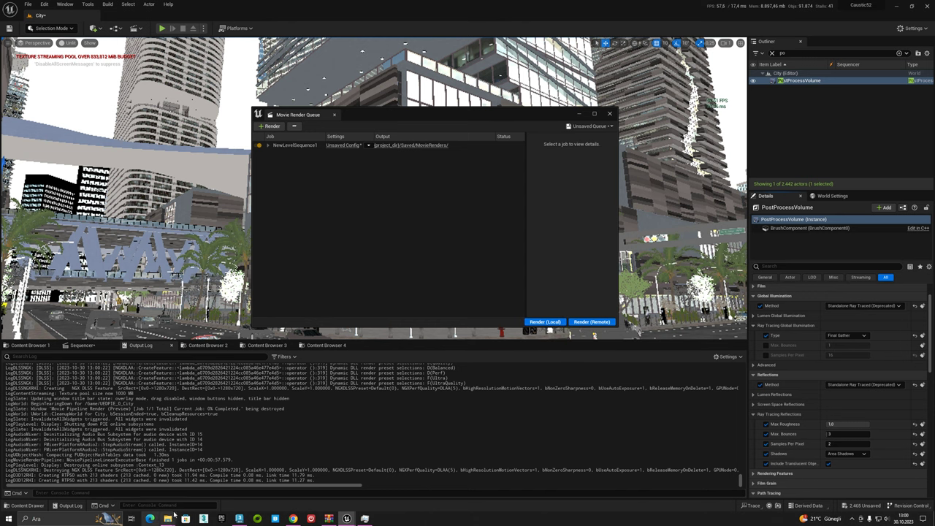
left_click(545, 322)
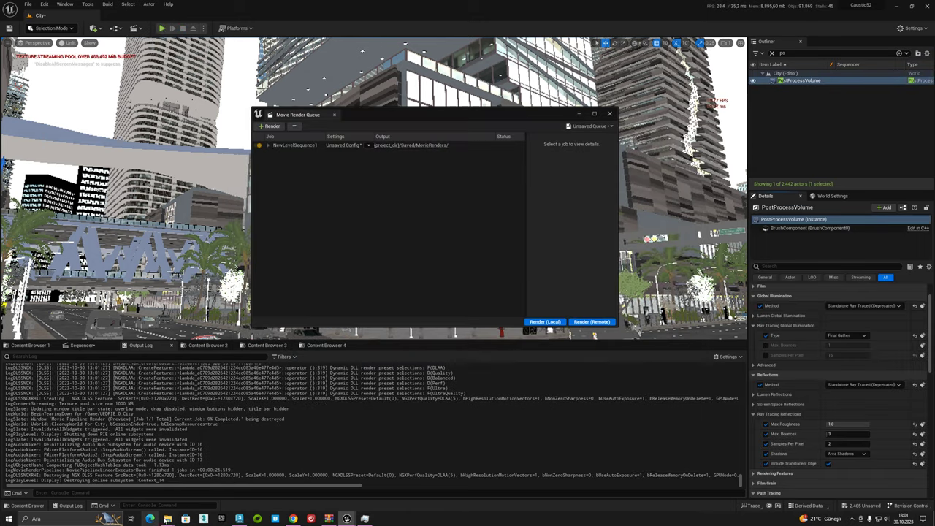
Open the new NewLevelSequence1.0005 render from MovieRenders in a smaller Photos window.
mouse_move(167, 518)
left_click(191, 476)
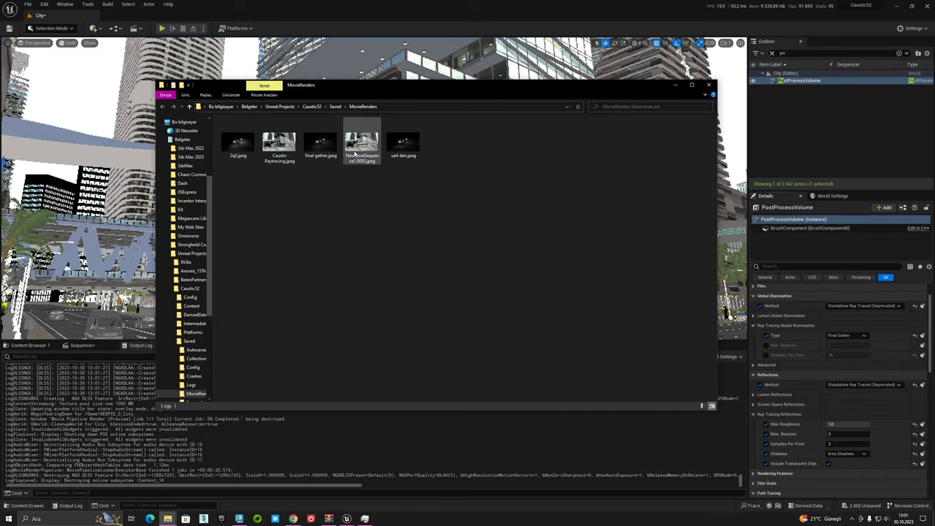
double_click(361, 142)
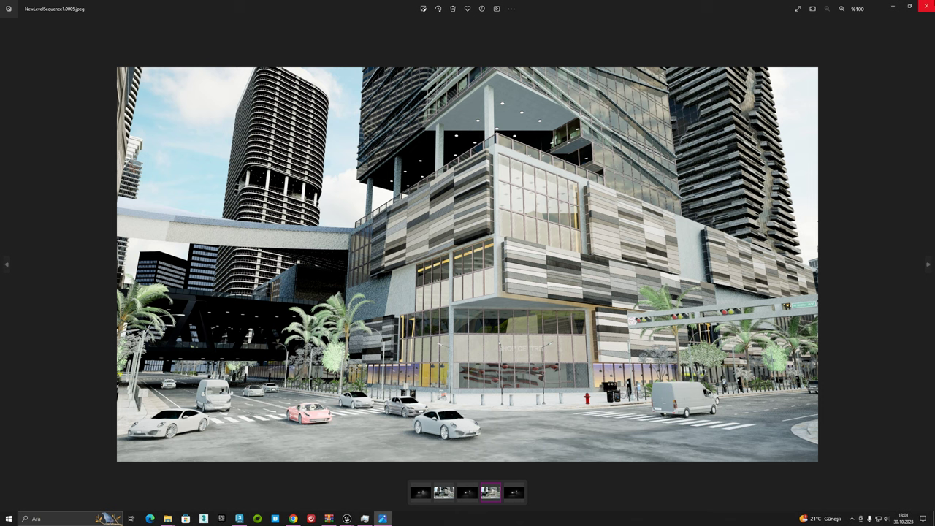
double_click(361, 6)
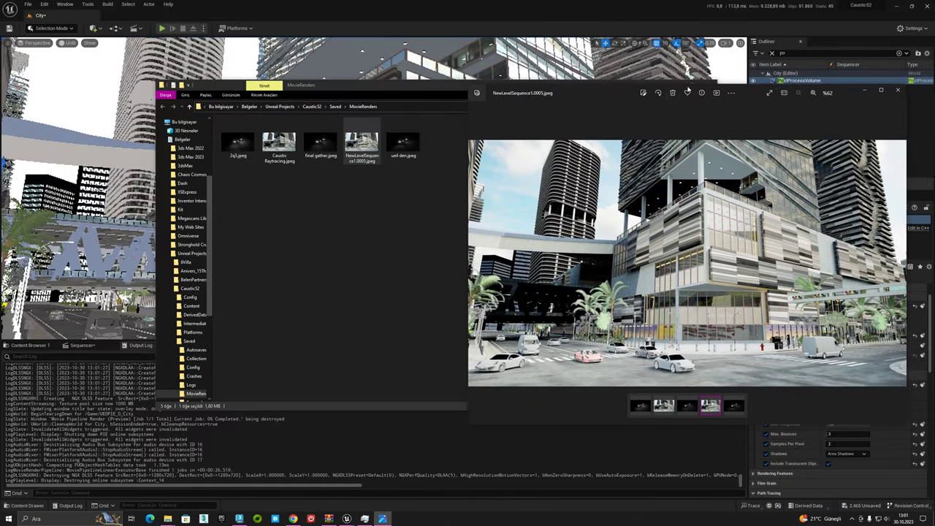
Snap Caustic Raytracing left and the new render right, zoom in, then close the new render.
double_click(279, 146)
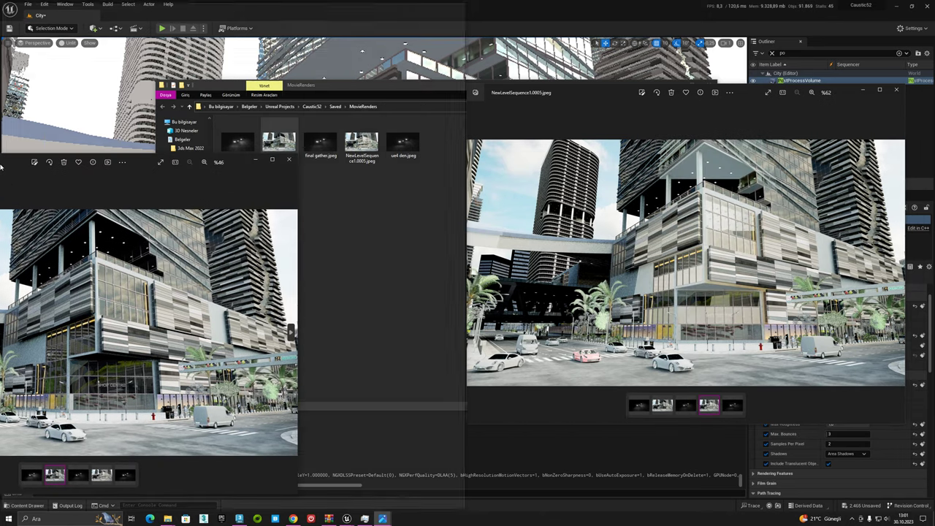
left_click_drag(358, 157, 1, 219)
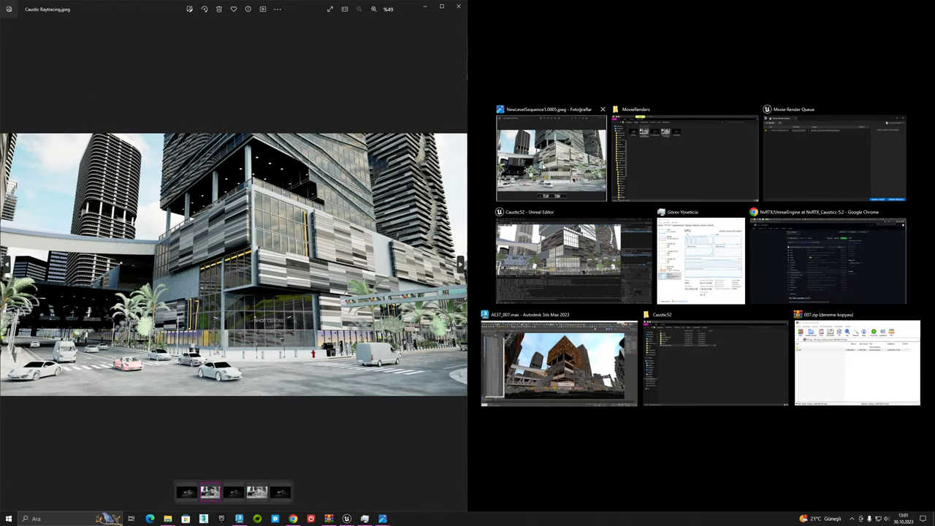
left_click(548, 165)
scroll(604, 268, "up", 5)
scroll(269, 286, "up", 5)
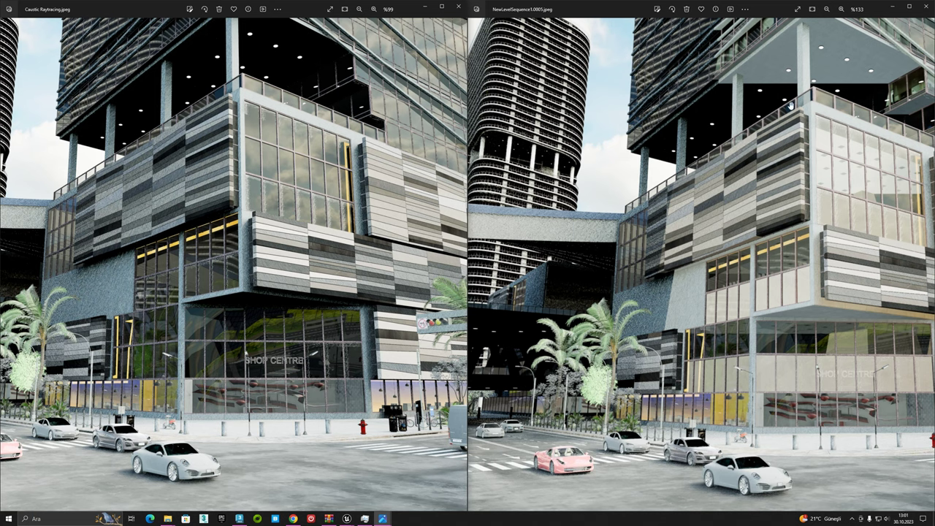
left_click(923, 8)
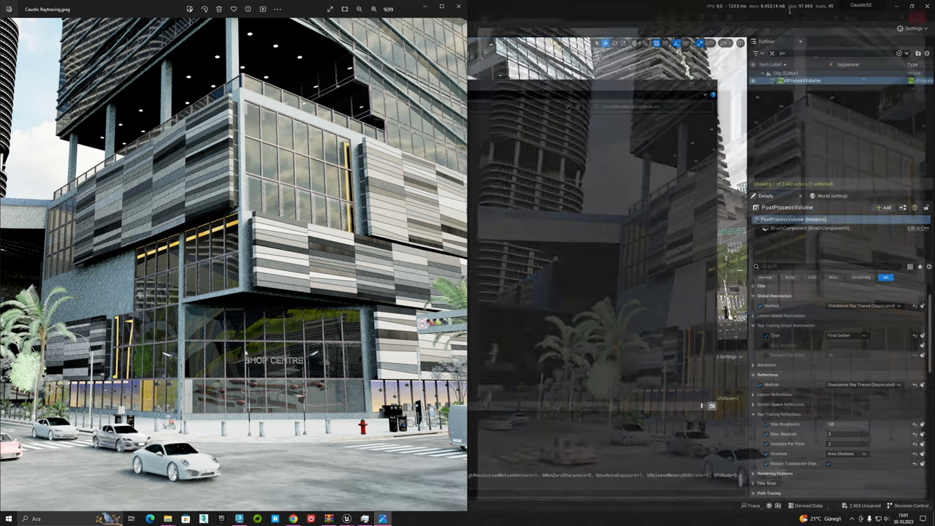
Switch ray-traced GI to Brute Force with 4 max bounces and 12 samples per pixel, then render.
left_click(460, 7)
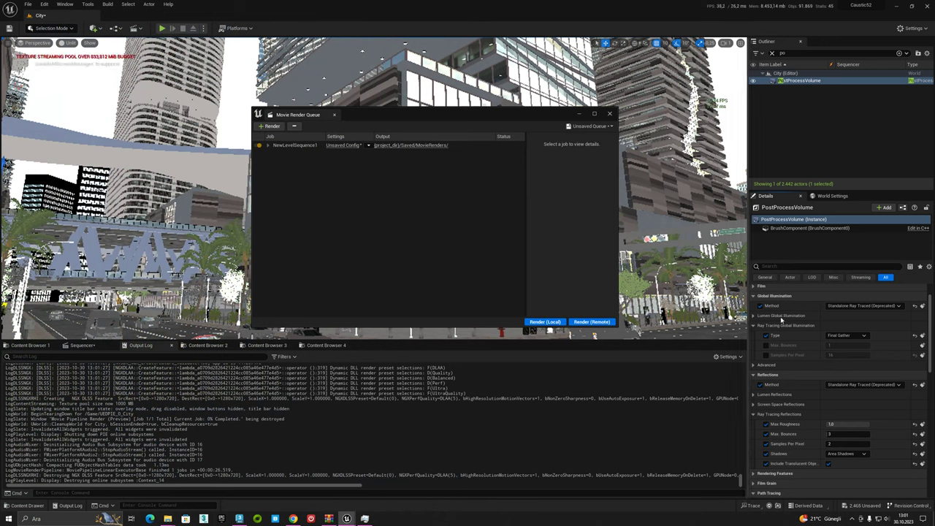
left_click(837, 335)
left_click(844, 345)
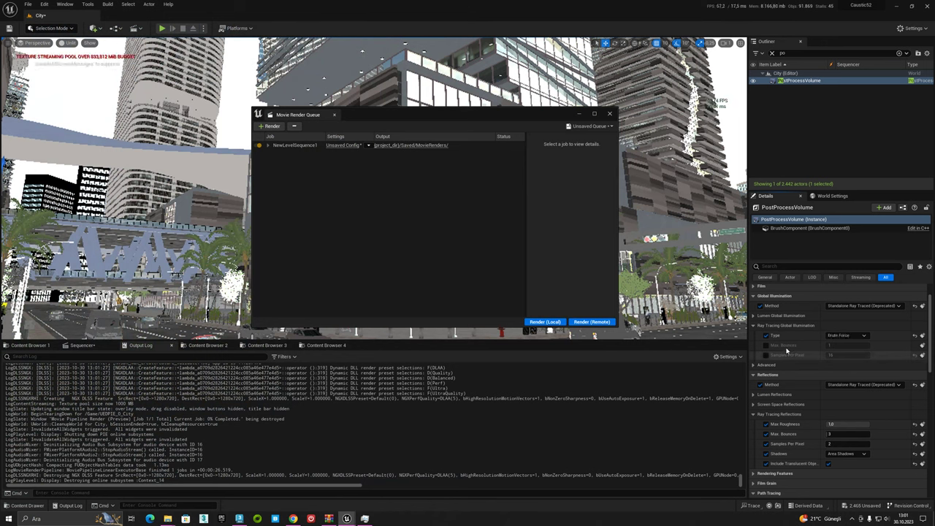
left_click(766, 345)
left_click(834, 344)
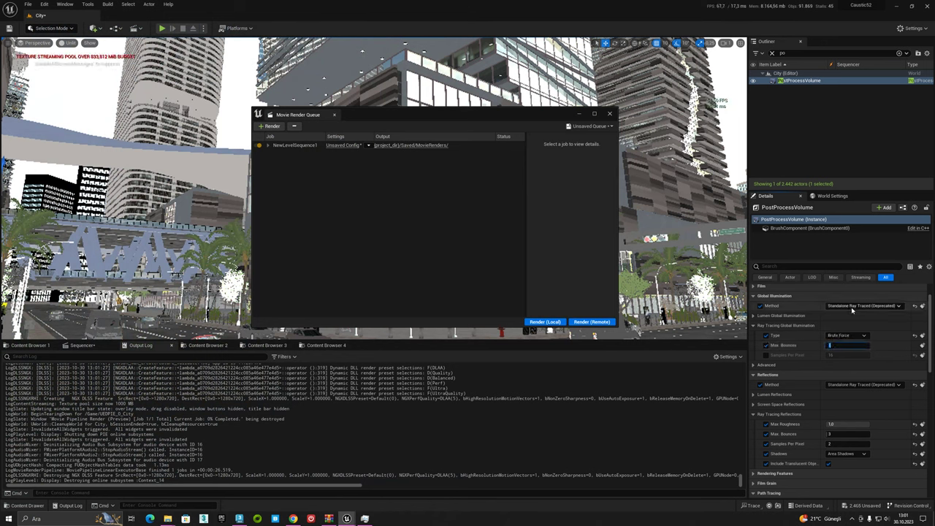
type("3")
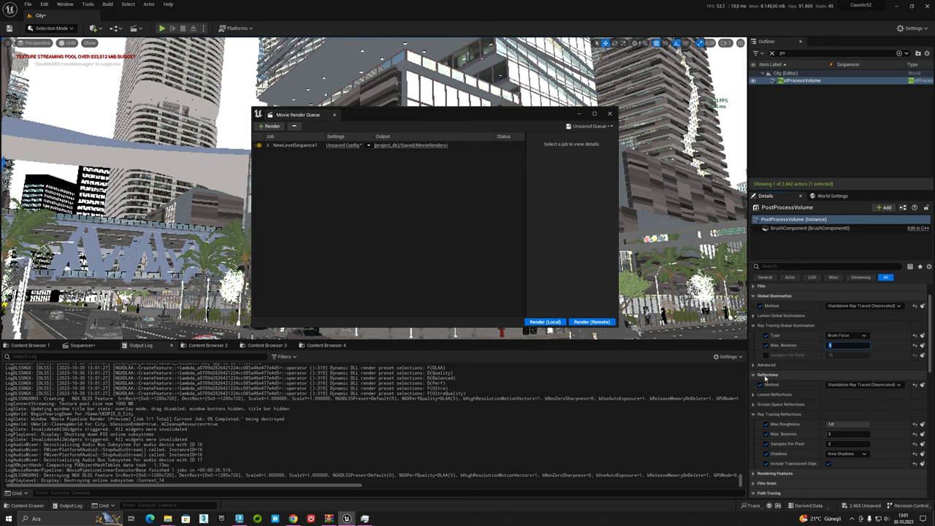
left_click(766, 356)
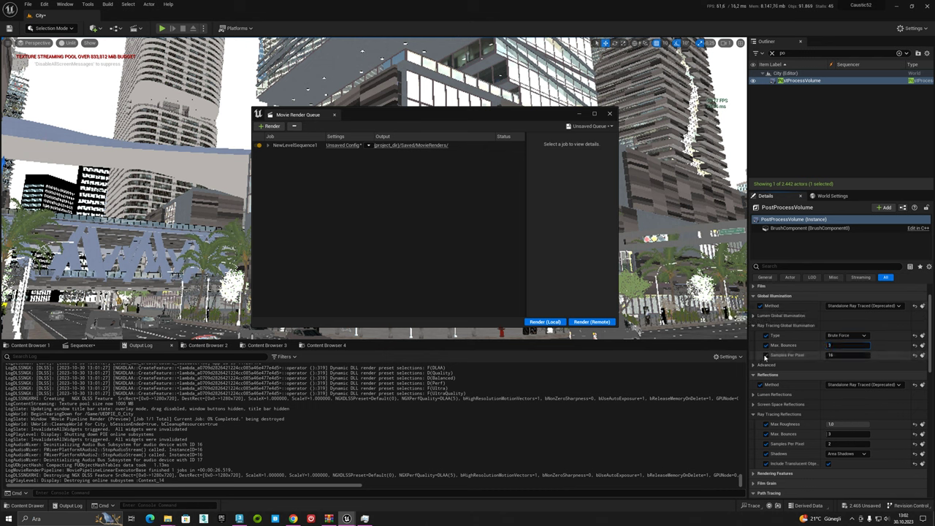
left_click(840, 356)
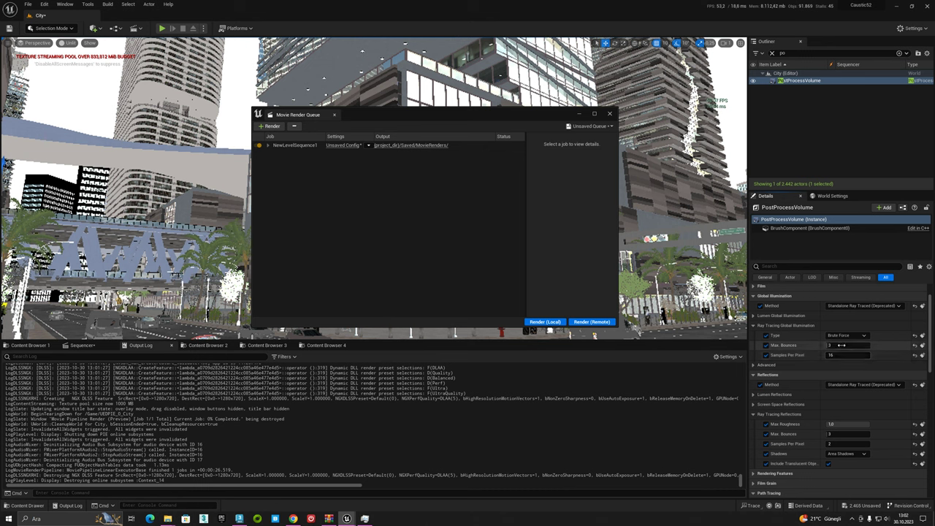
type("12")
left_click(836, 346)
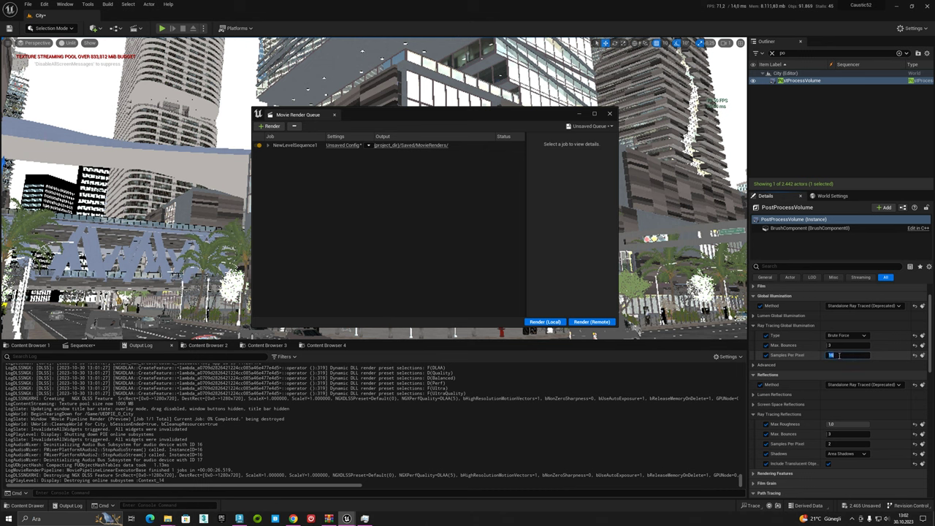
type("4")
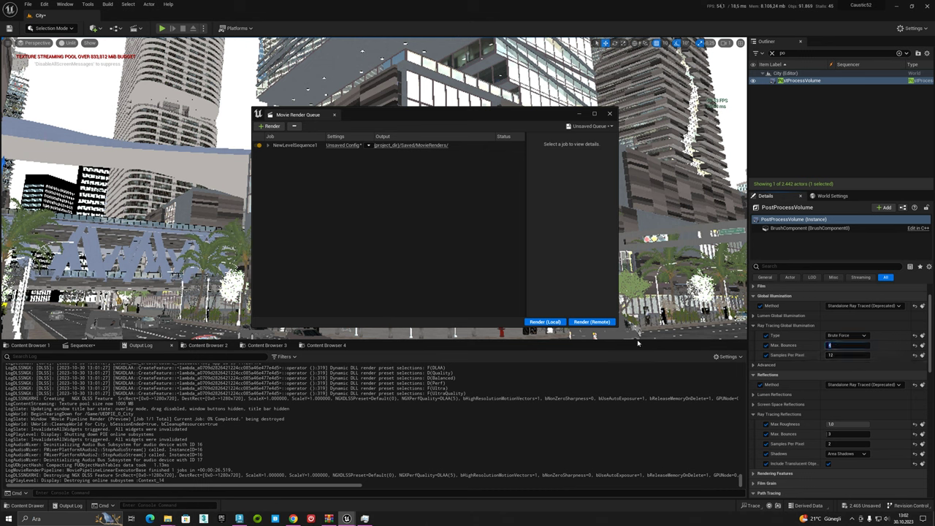
left_click(545, 322)
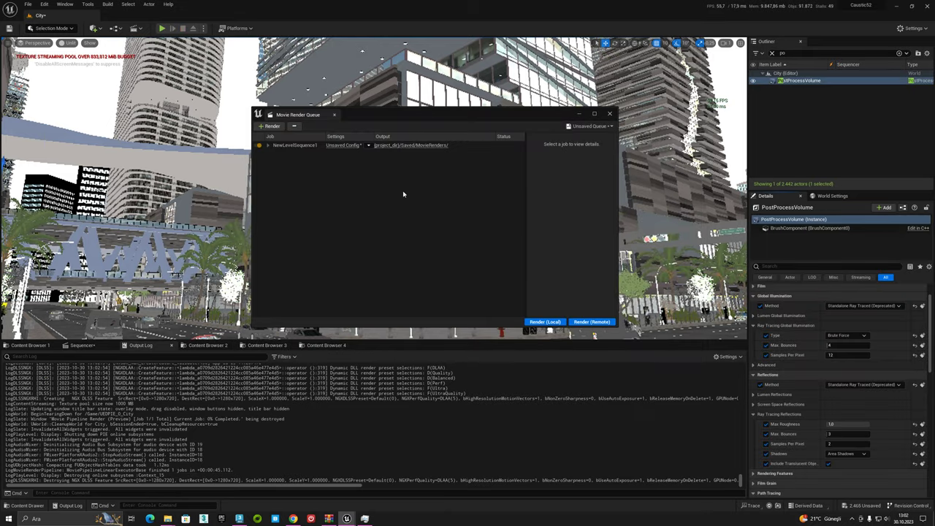
View the Brute Force render NewLevelSequence1.0005.jpeg full screen, then close Photos and the MovieRenders folder.
mouse_move(168, 519)
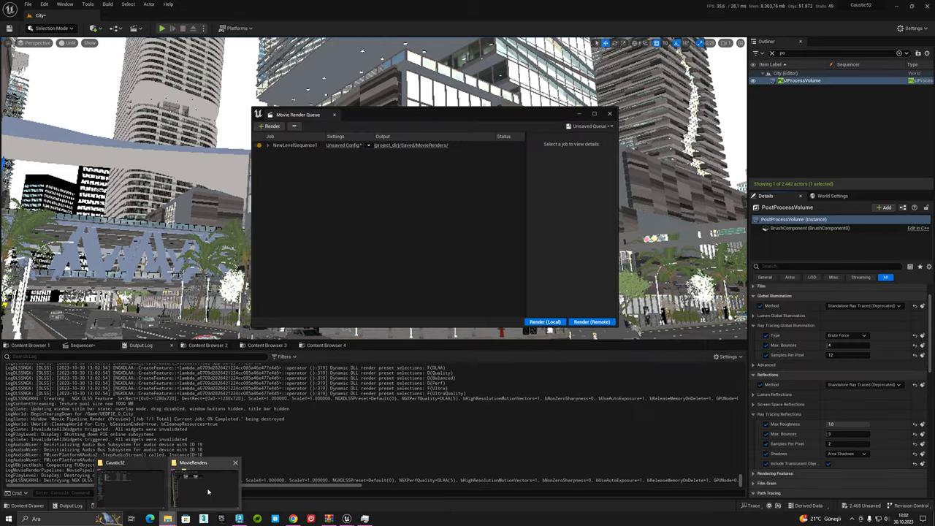
left_click(205, 483)
double_click(362, 147)
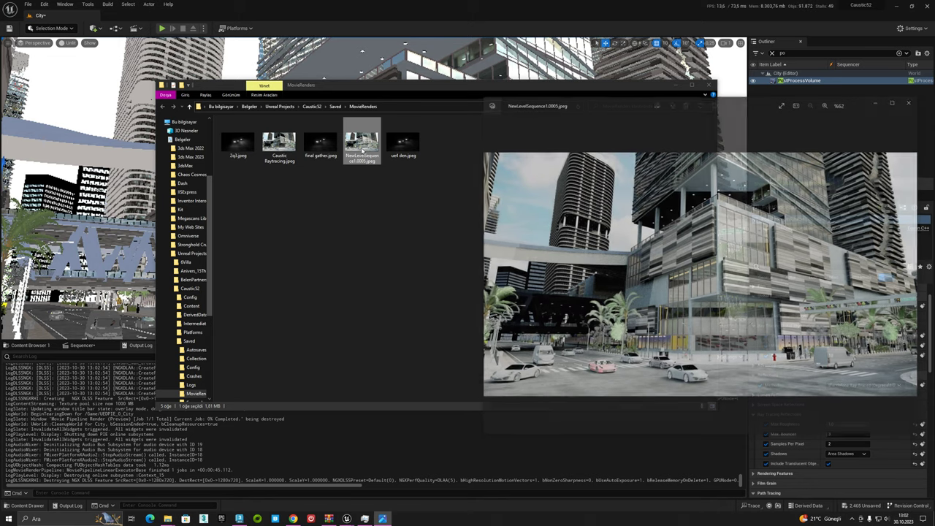
left_click(894, 101)
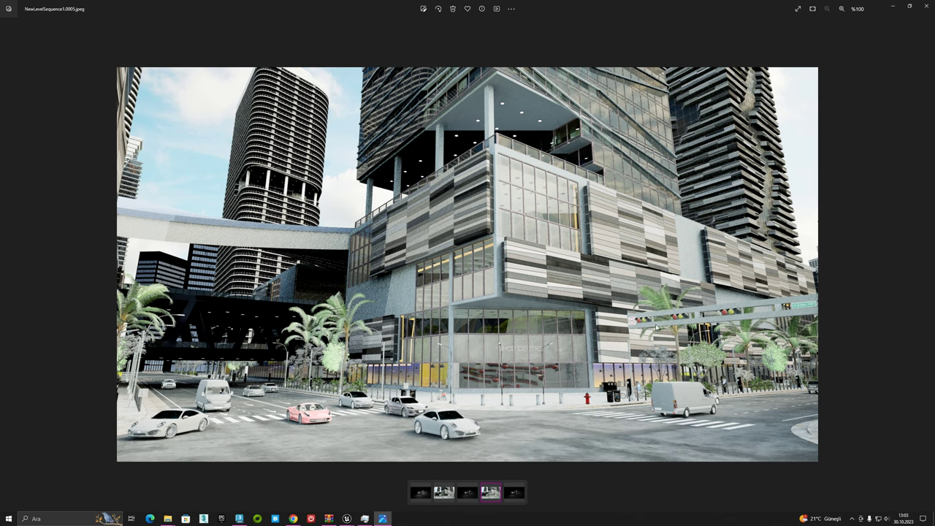
left_click(928, 7)
left_click(707, 85)
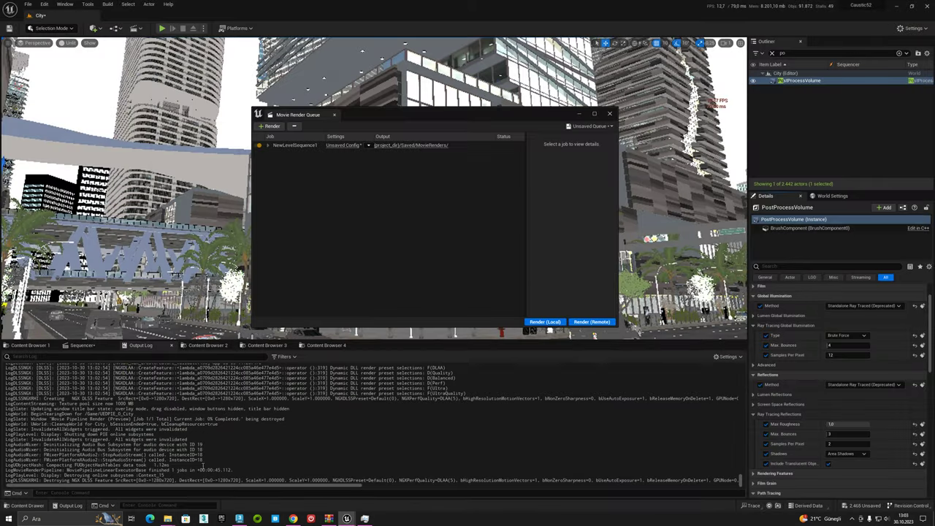
Turn off ray-traced sampled lighting by setting r.RayTracing.SampledLighting to 0 in the console.
left_click(120, 494)
key("Up")
key("Up")
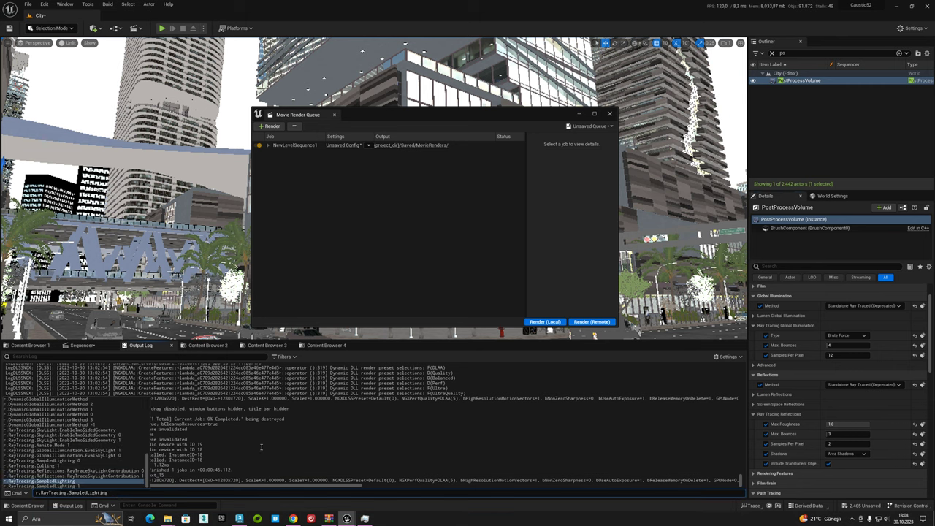
key("Return")
key("Up")
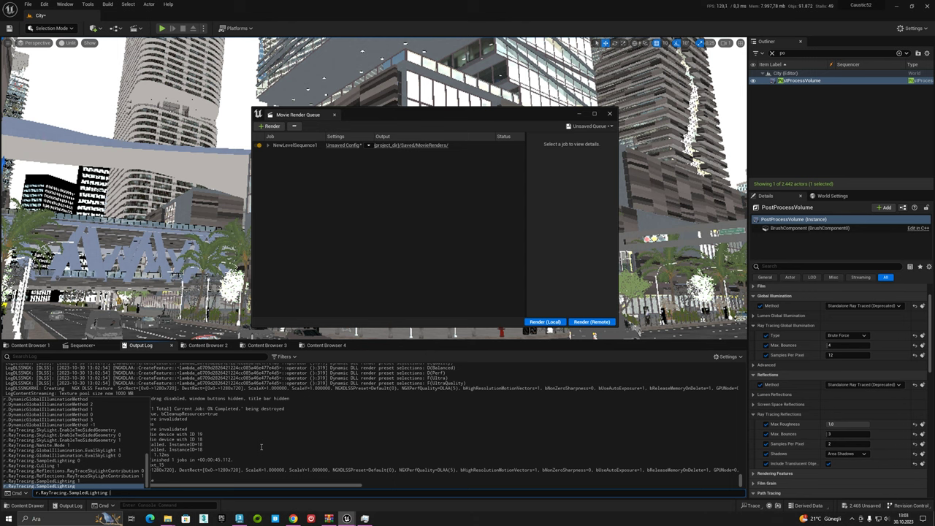
type("0")
key("Return")
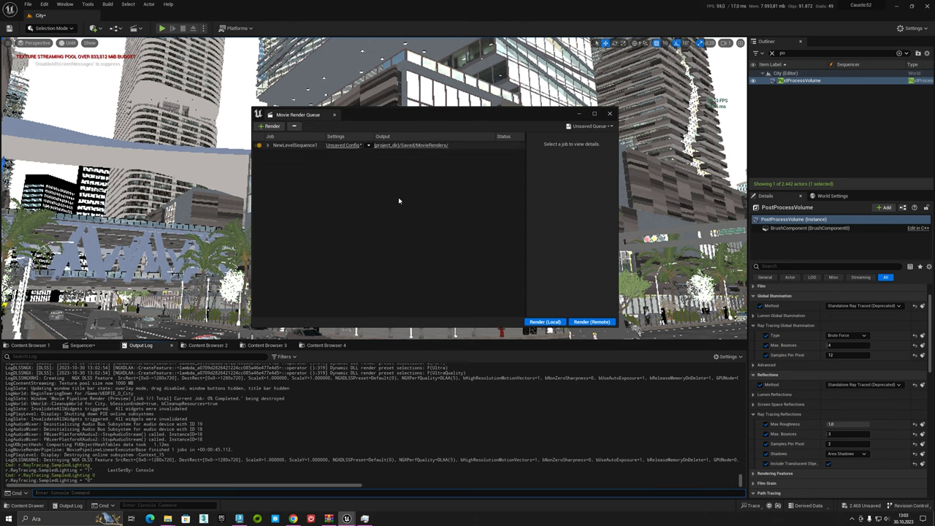
Reset spatial sample count to 1, disable the anti-aliasing override, accept, and render locally.
left_click(344, 145)
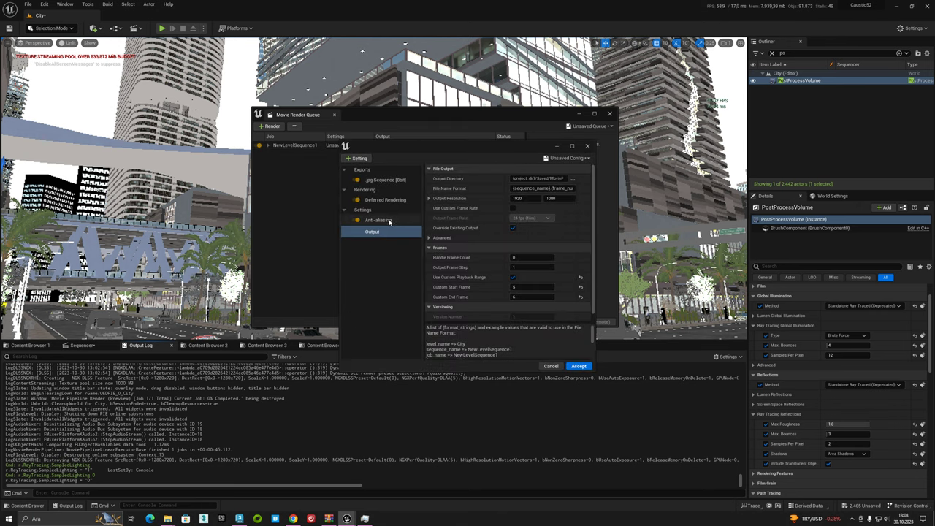
left_click(390, 220)
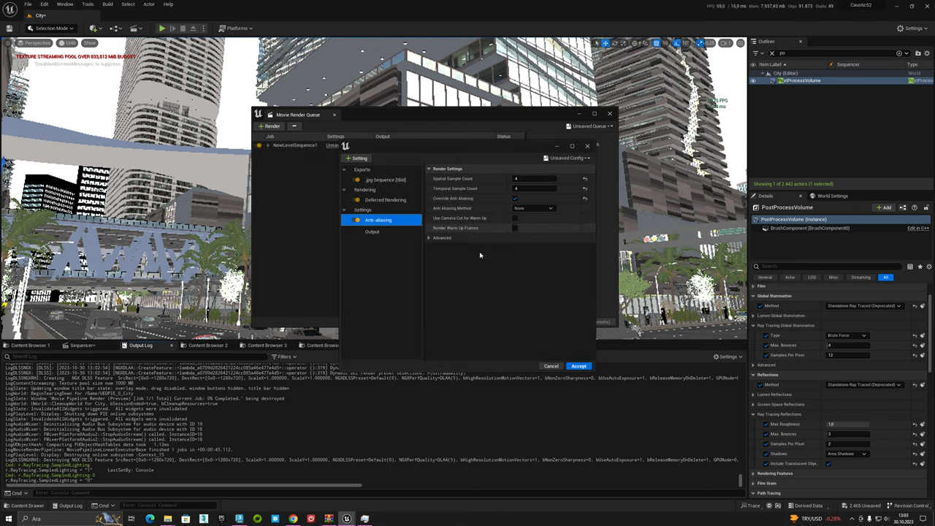
left_click(584, 179)
left_click(515, 199)
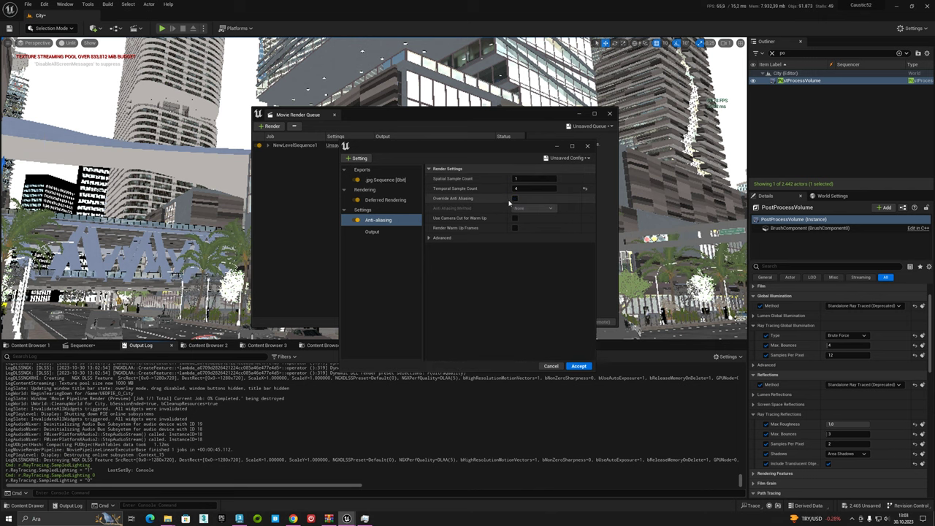
left_click(579, 367)
left_click(548, 325)
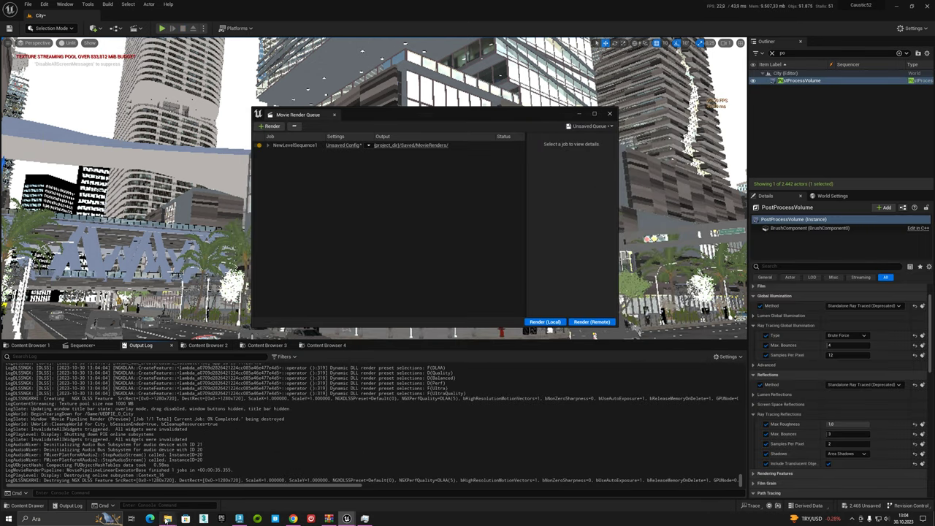
Review the rendered NewLevelSequence1.0005.jpeg from MovieRenders in Photos, then close it.
mouse_move(167, 520)
left_click(207, 479)
double_click(364, 146)
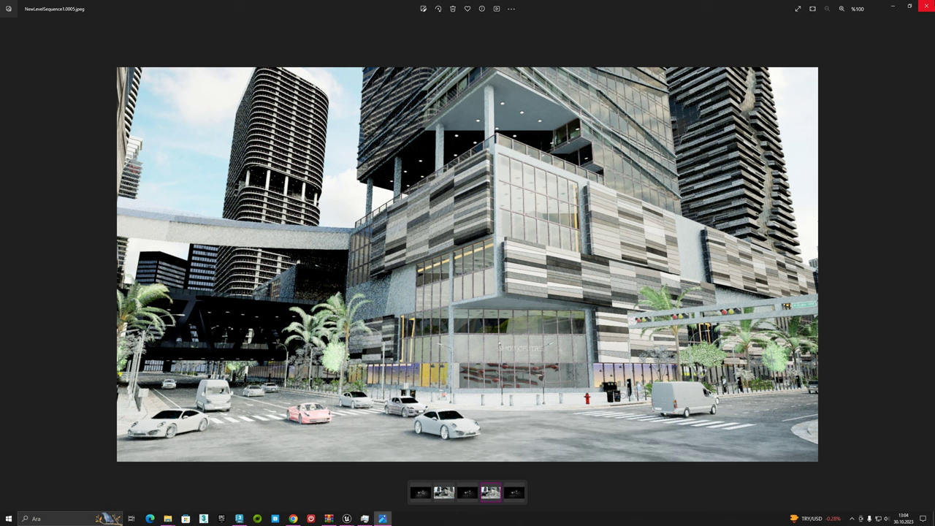
left_click(928, 5)
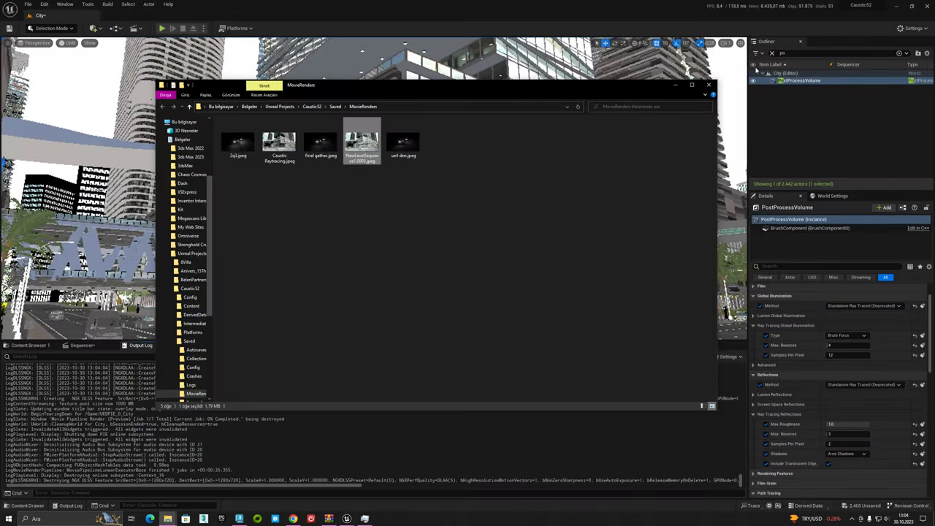
left_click(341, 146)
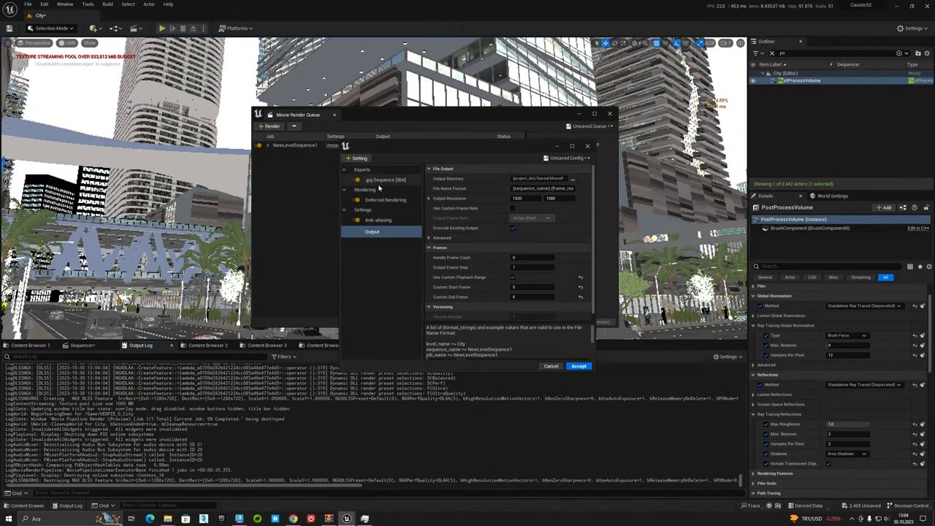
Add Game Overrides with Texture Streaming set to Don't Override, render locally, and check GPU usage.
left_click(358, 158)
left_click(414, 225)
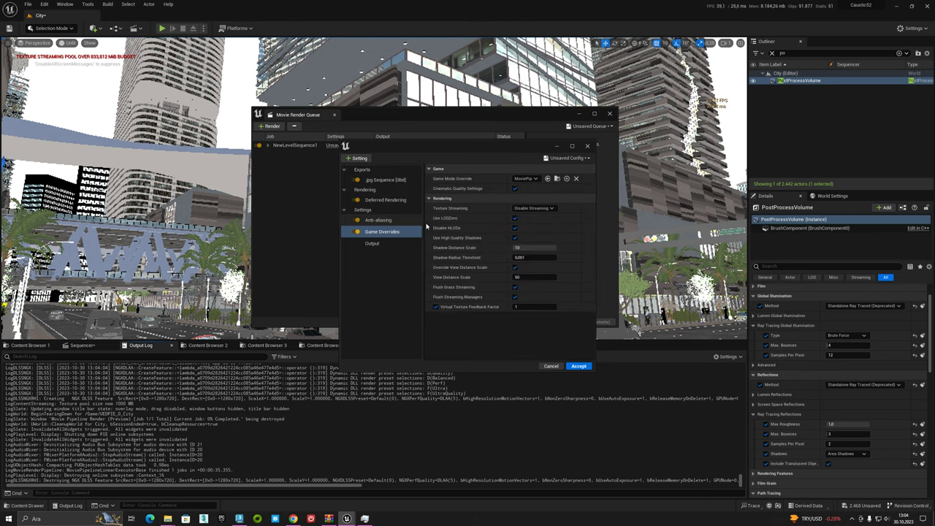
left_click(547, 209)
left_click(530, 217)
left_click(577, 366)
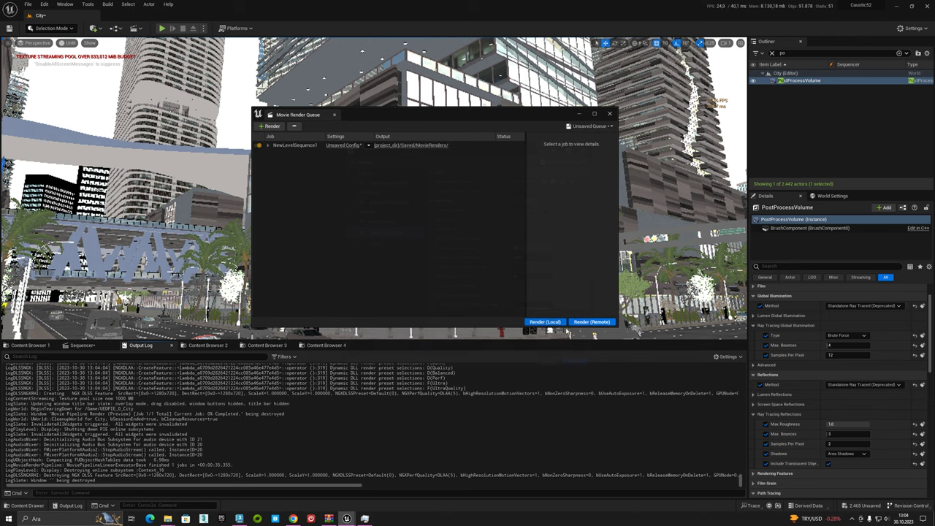
left_click(540, 324)
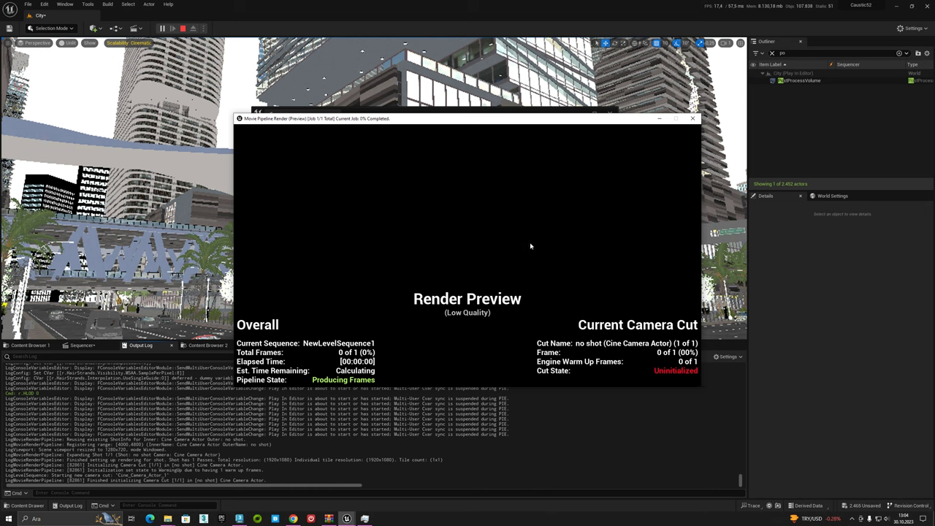
left_click(365, 518)
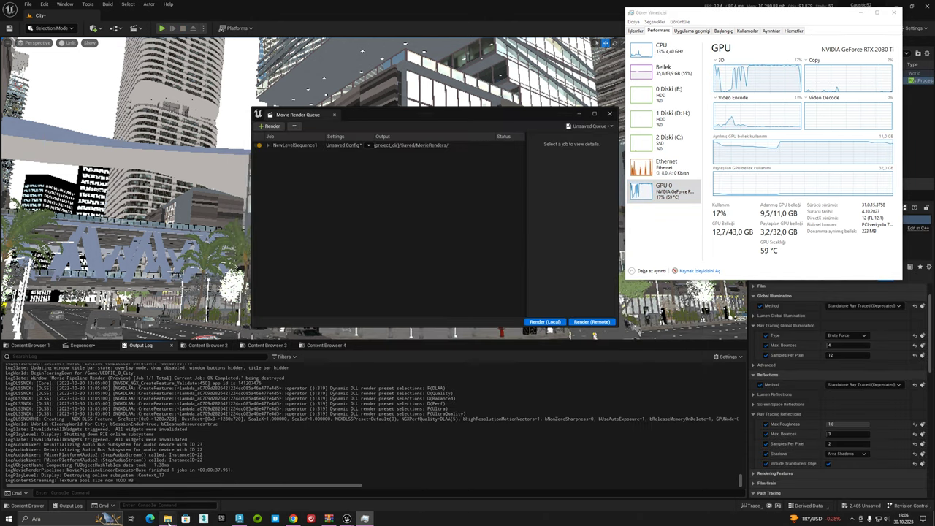
Inspect the Game Overrides render NewLevelSequence1.0005.jpeg in Photos, then close it and return to Unreal.
mouse_move(167, 519)
left_click(208, 482)
left_click(364, 159)
double_click(365, 158)
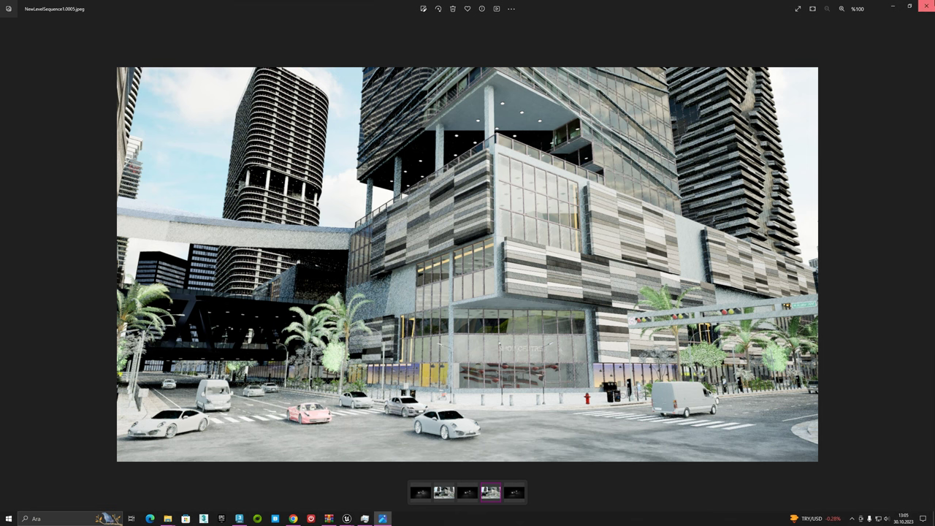
left_click(922, 11)
left_click(195, 62)
left_click(69, 43)
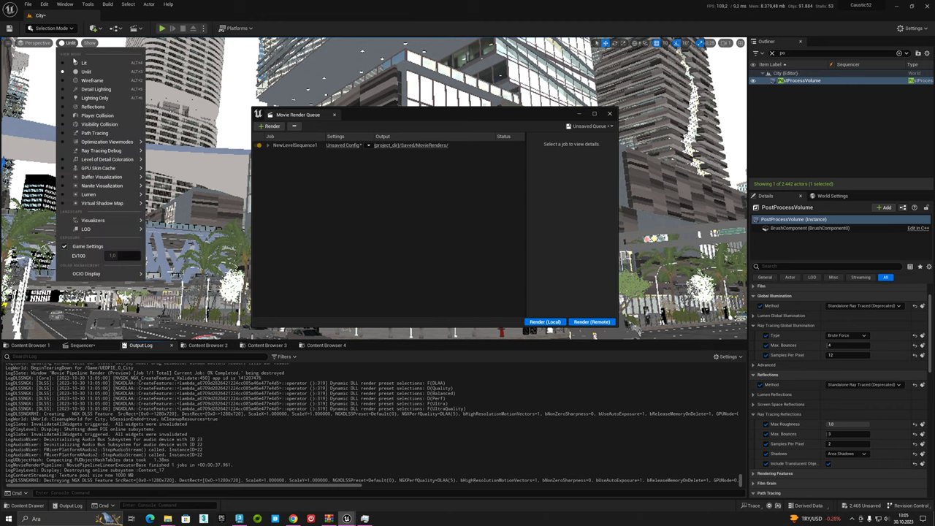
Set the viewport to Lit, close the render queue, stop overriding GI max bounces, and show FPS.
left_click(124, 62)
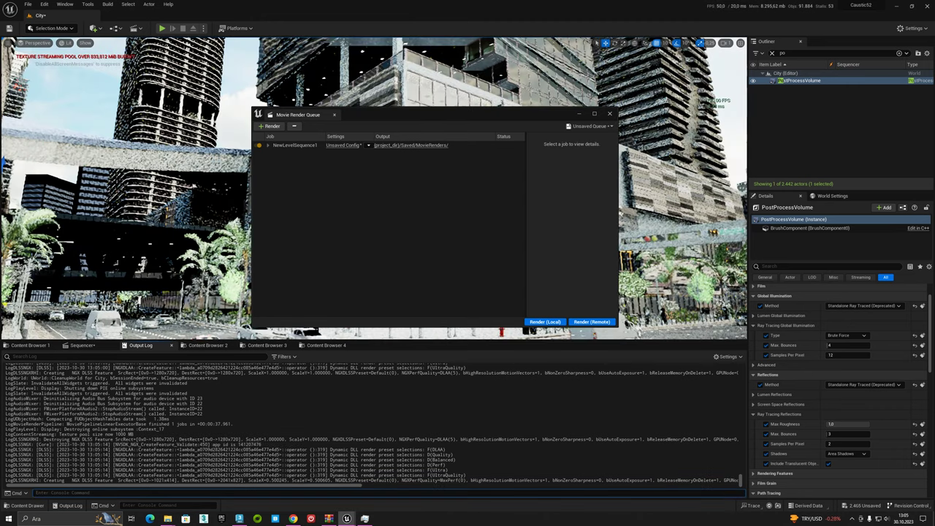
left_click(611, 114)
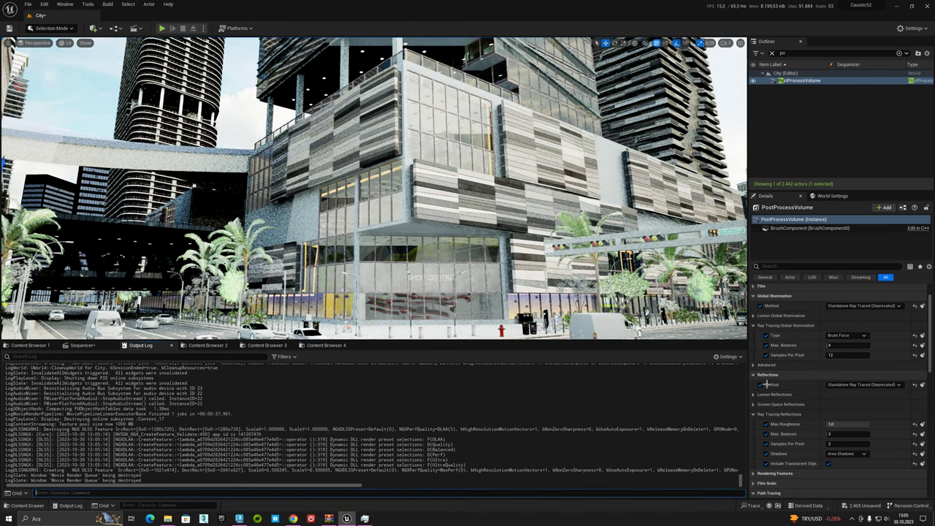
left_click(765, 346)
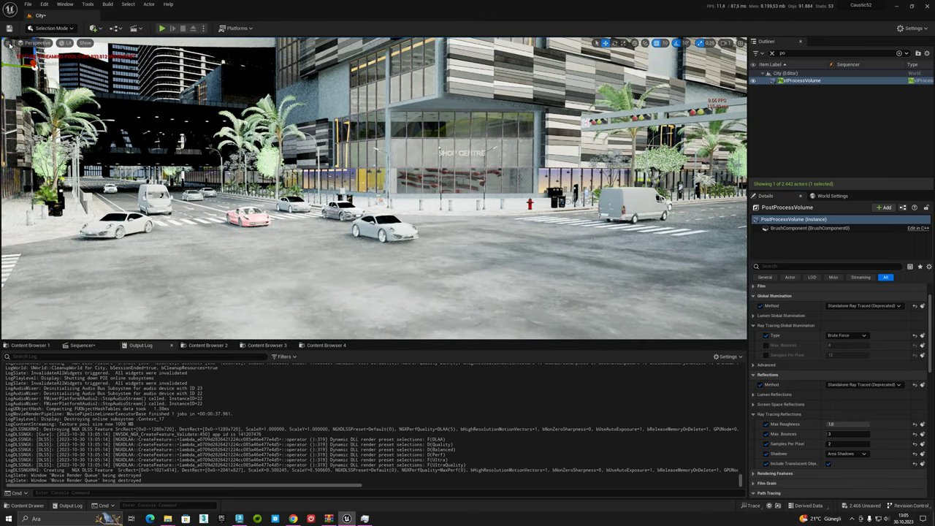
left_click(9, 43)
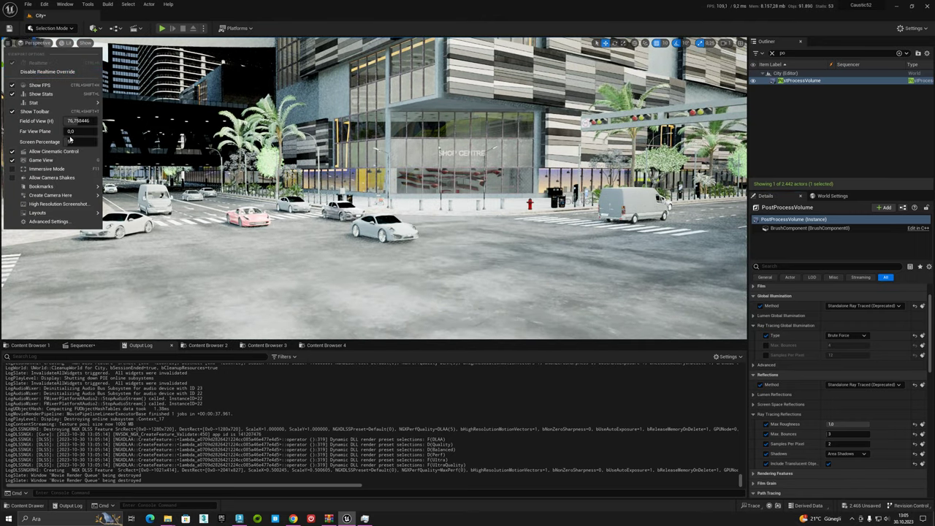
left_click(379, 14)
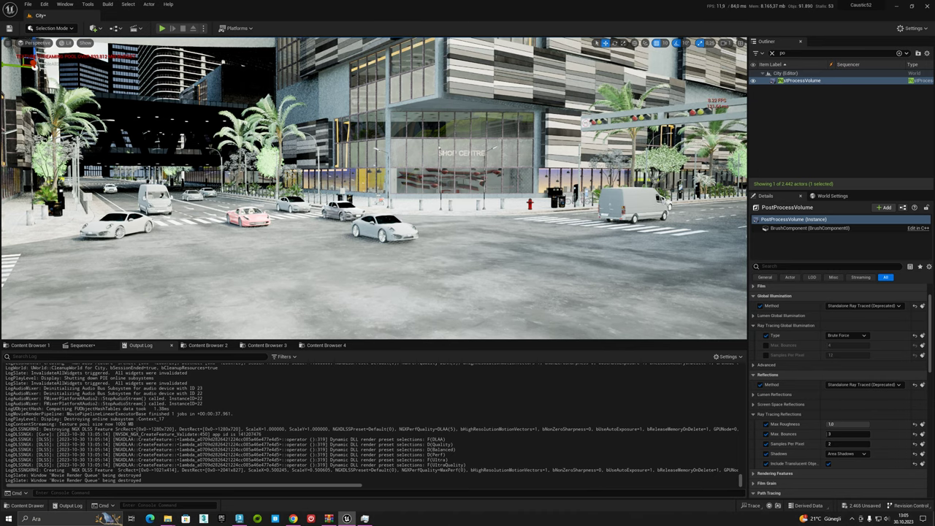
right_click_drag(472, 157, 471, 157)
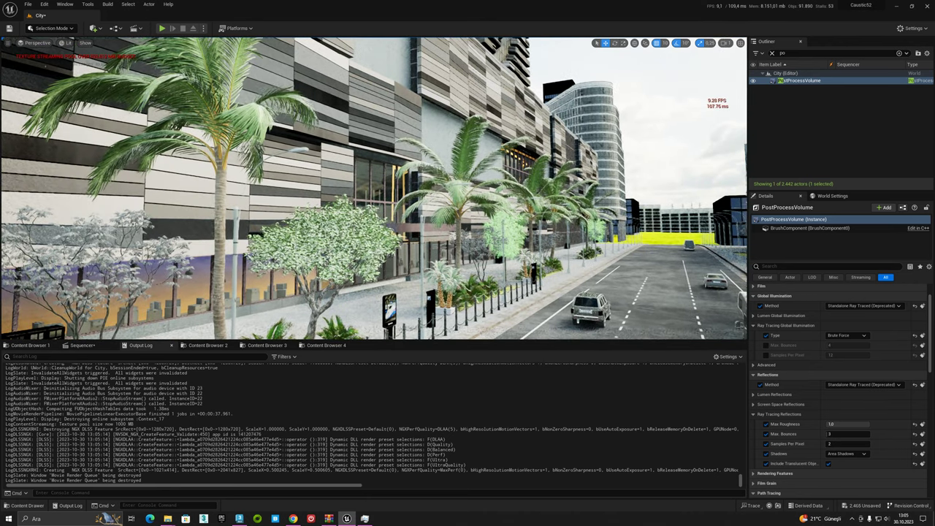
Set the PostProcessVolume GI method to Lumen, drop the Reflections Method override, and select HDRIBackdrop.
left_click(761, 306)
left_click(761, 385)
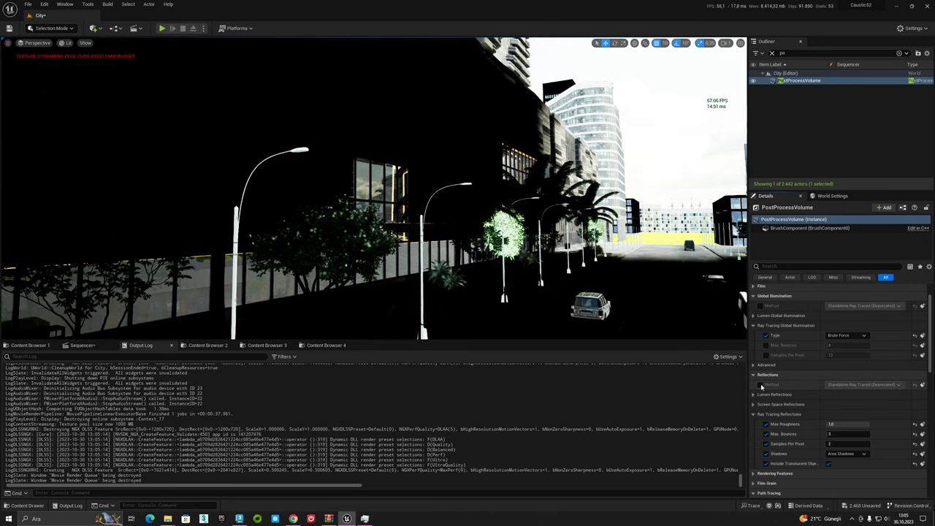
left_click(761, 305)
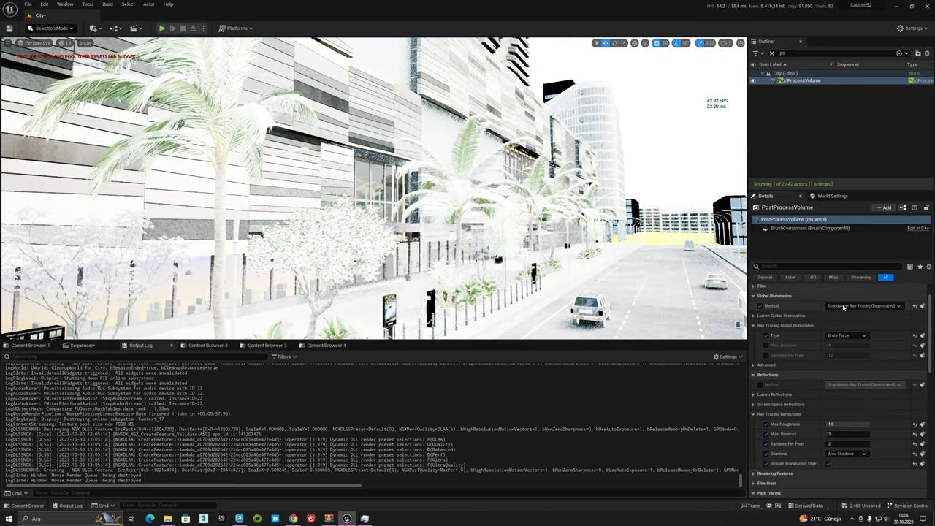
left_click(859, 306)
left_click(855, 320)
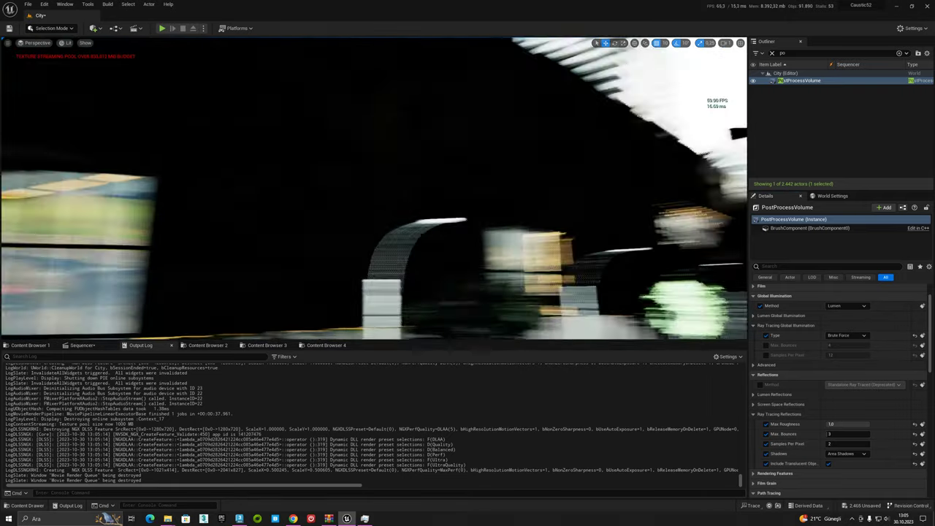
left_click(555, 144)
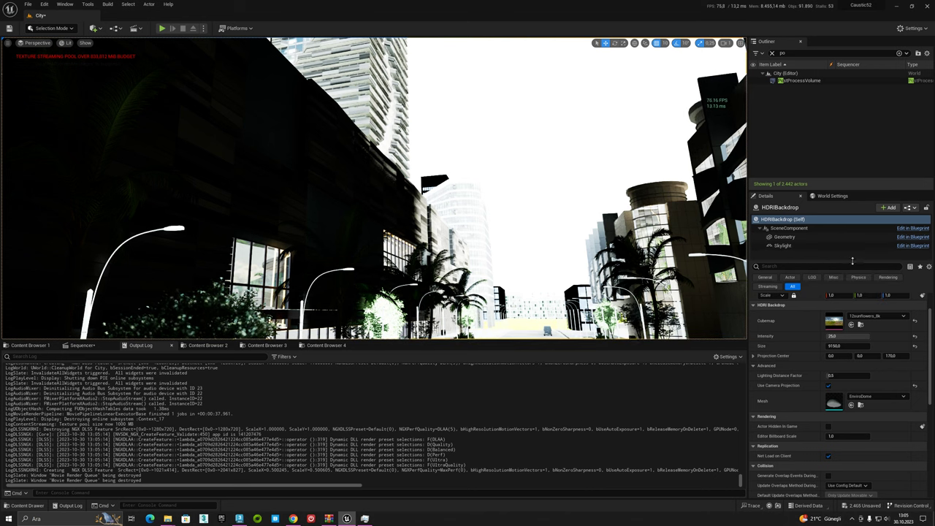
Reset HDRIBackdrop intensity and its Skylight intensity to 1.0, then return to the PostProcessVolume GI setting.
left_click(915, 336)
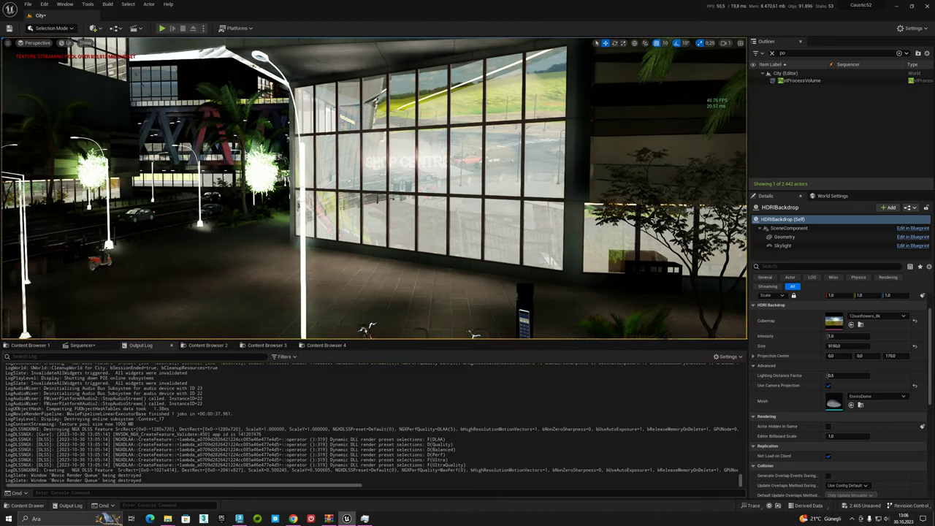
left_click(783, 246)
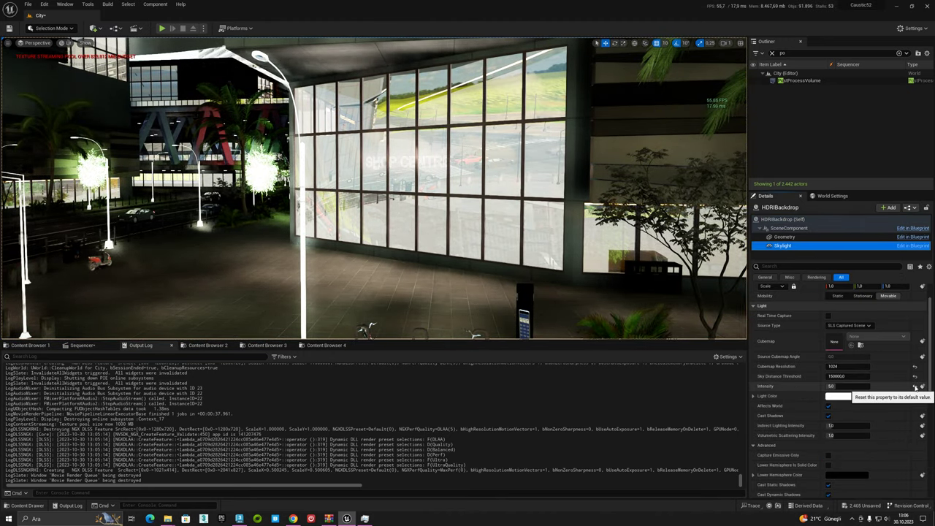
left_click(915, 387)
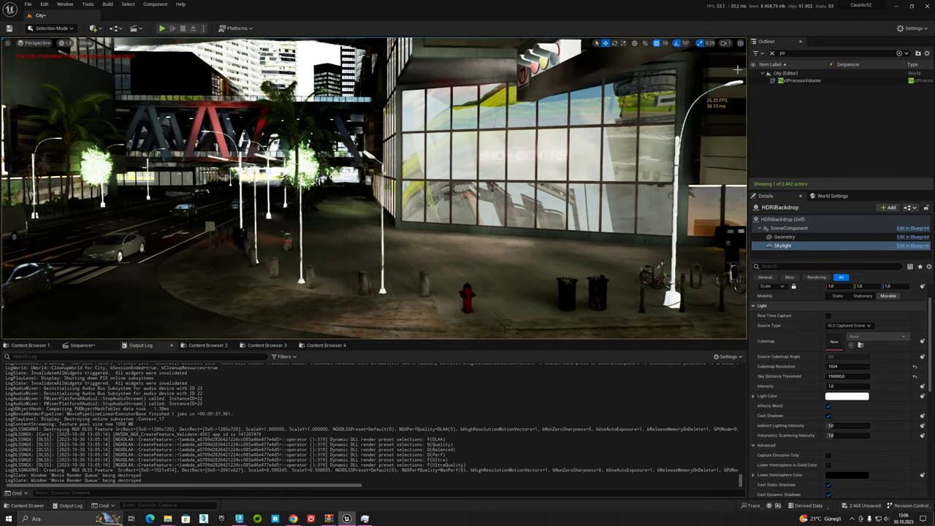
left_click(804, 80)
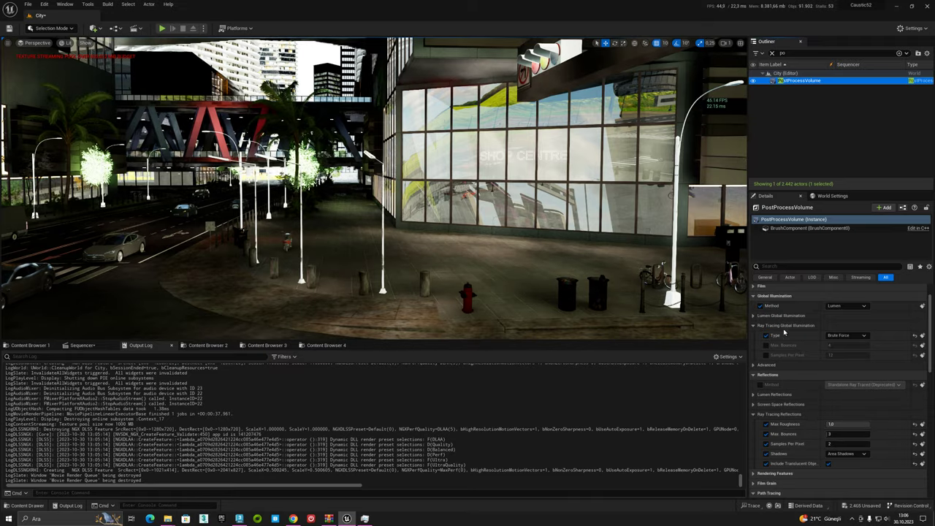
left_click(761, 306)
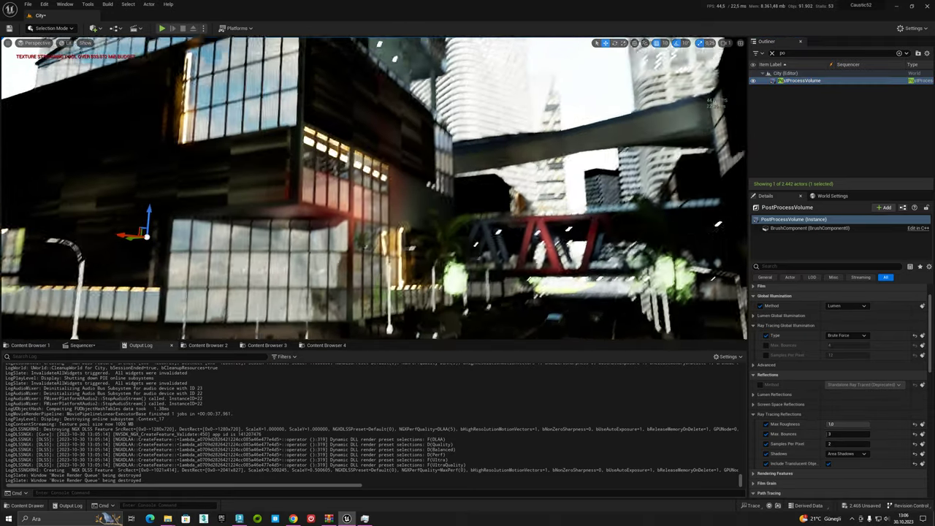
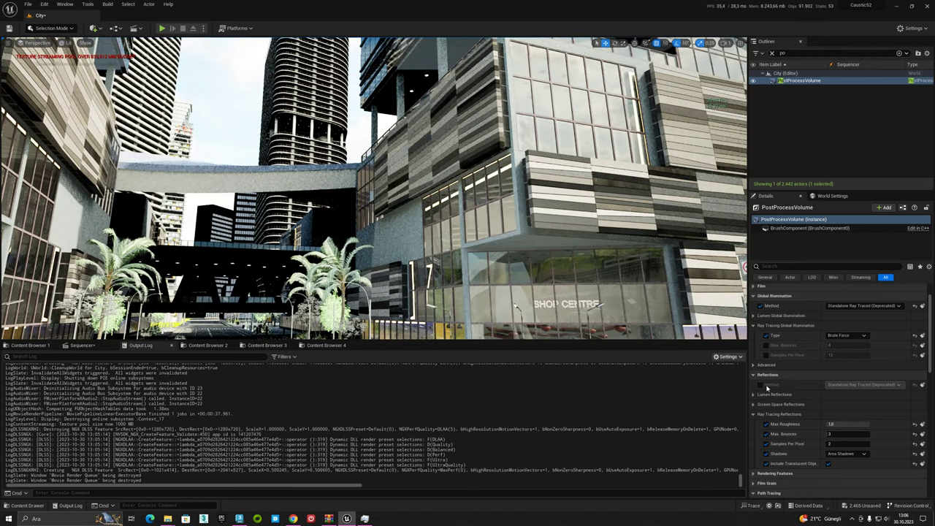
Override reflections to ray traced, drop the samples-per-pixel override, and include translucent objects.
left_click(760, 385)
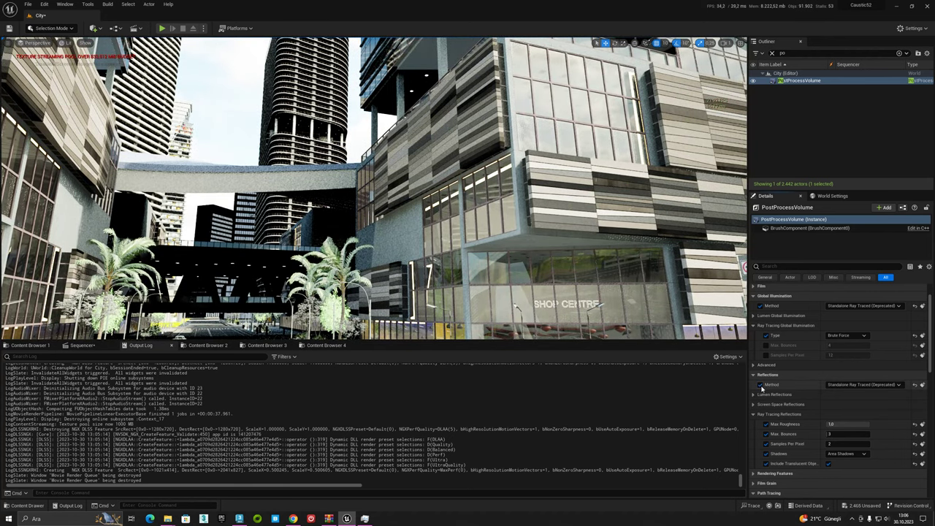
left_click(765, 443)
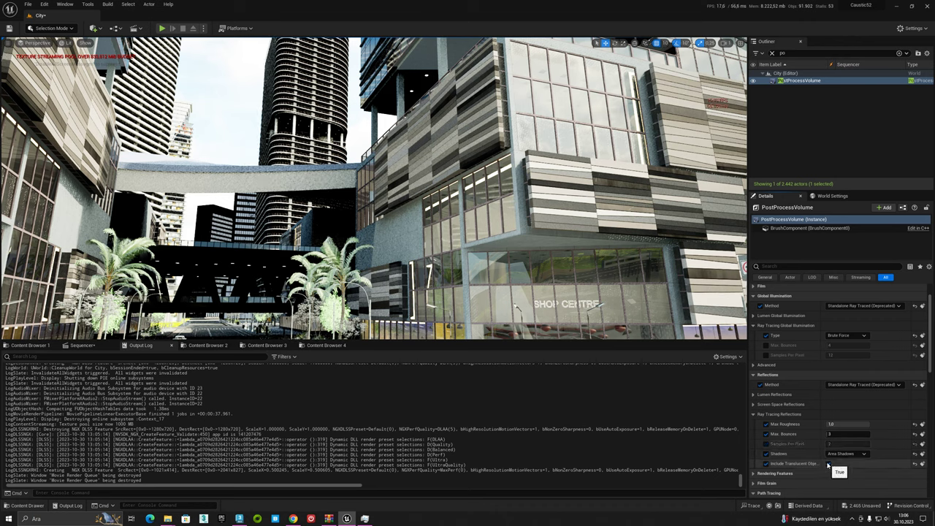
left_click(829, 464)
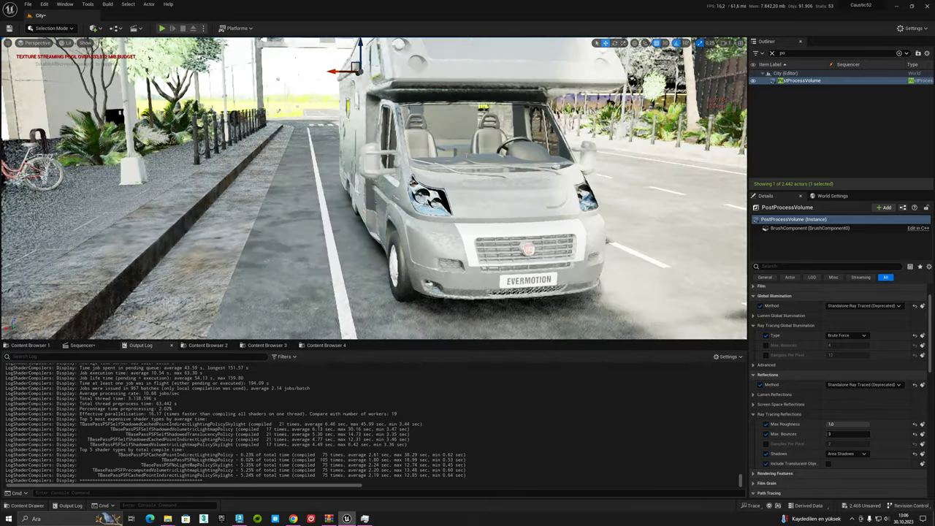
scroll(375, 189, "up", 3)
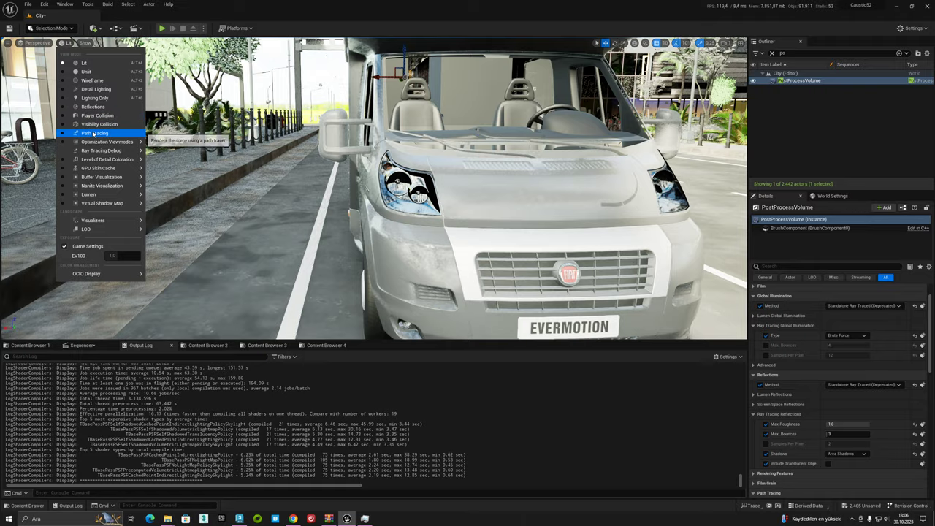
left_click(94, 133)
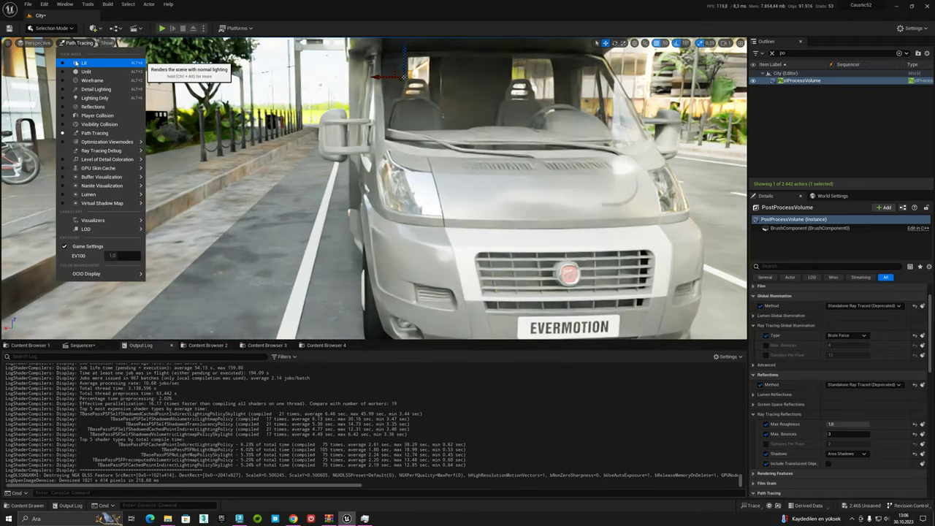
left_click(76, 63)
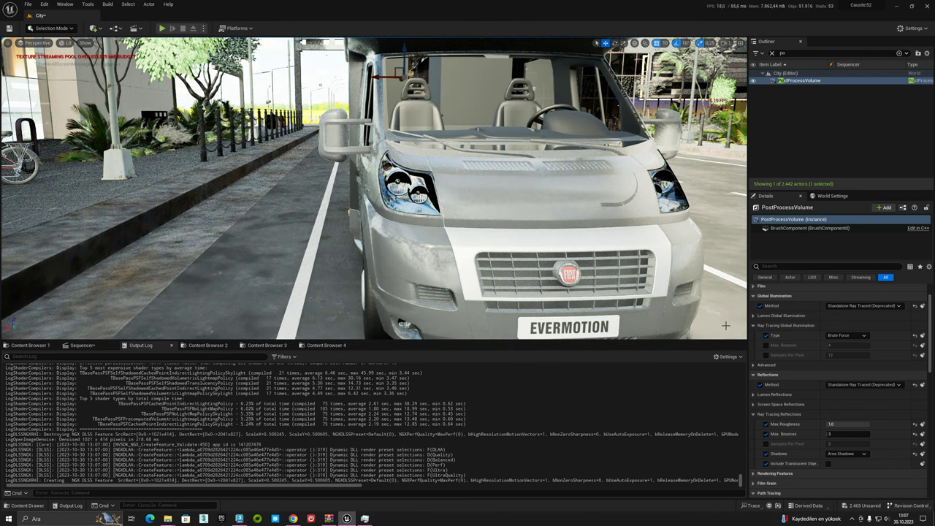
left_click(760, 385)
left_click(760, 305)
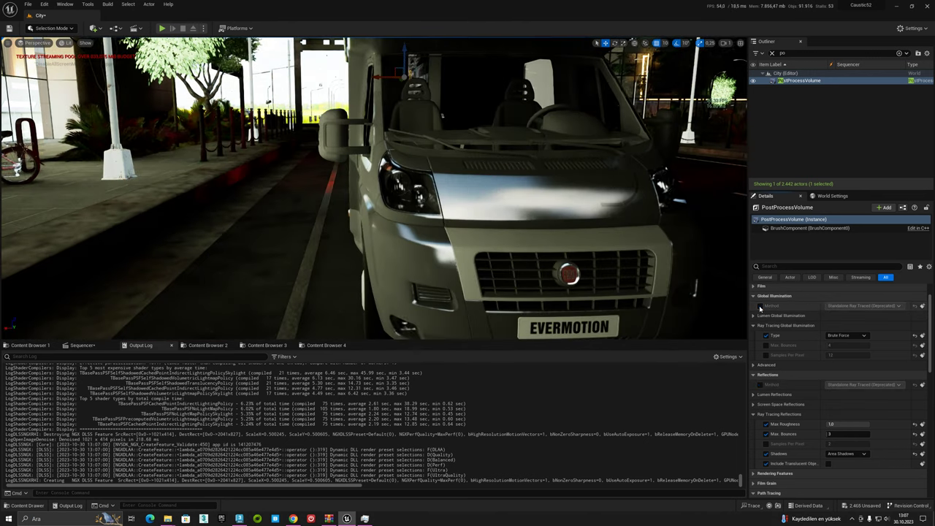
left_click(760, 305)
left_click(760, 384)
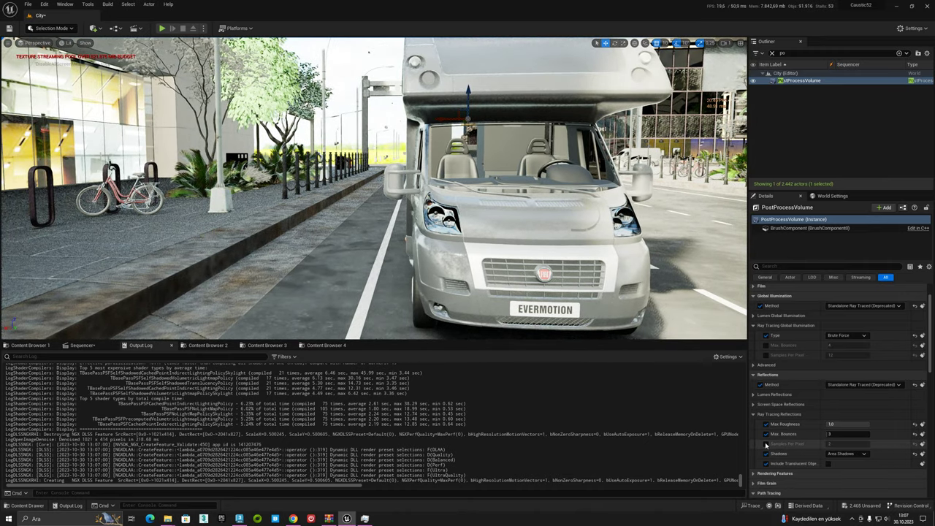
left_click(766, 443)
left_click(765, 443)
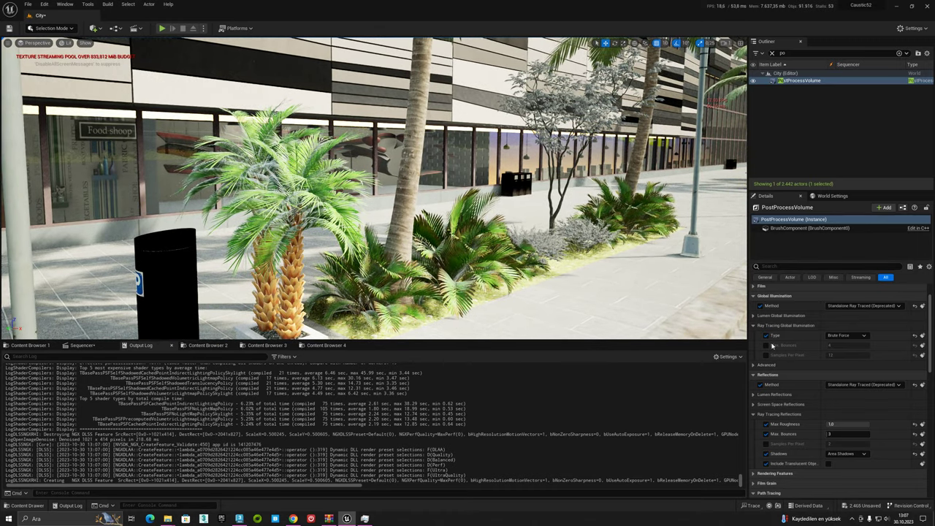
Clear the global illumination and reflections method overrides, then quit the editor without saving.
left_click(763, 385)
left_click(760, 307)
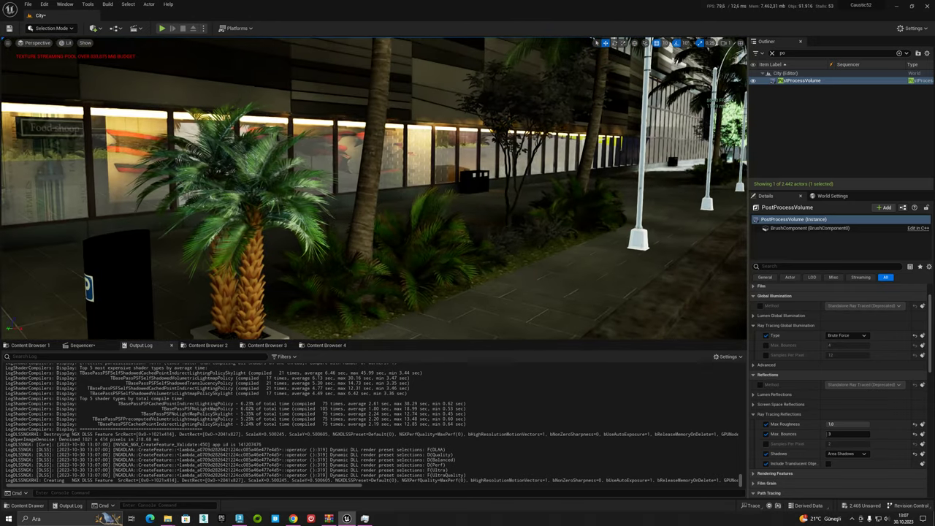
key("ctrl+shift+s")
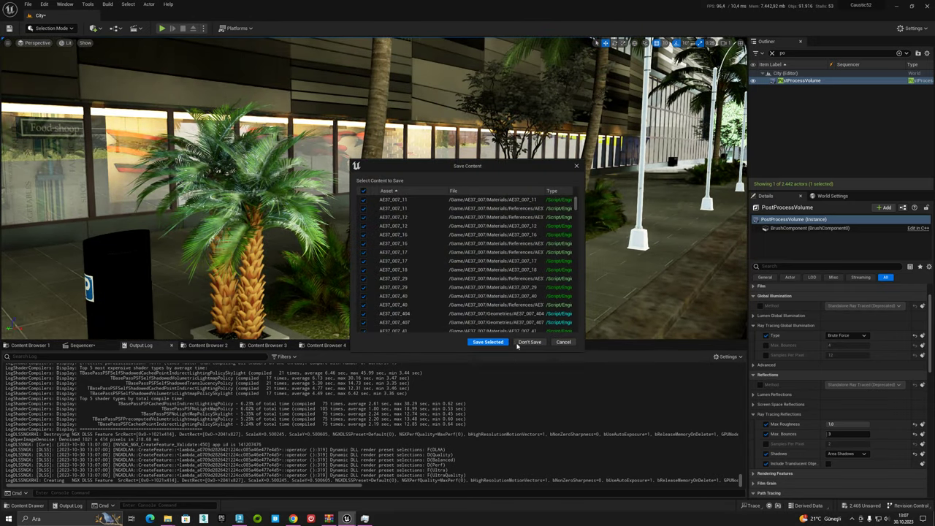
left_click(527, 343)
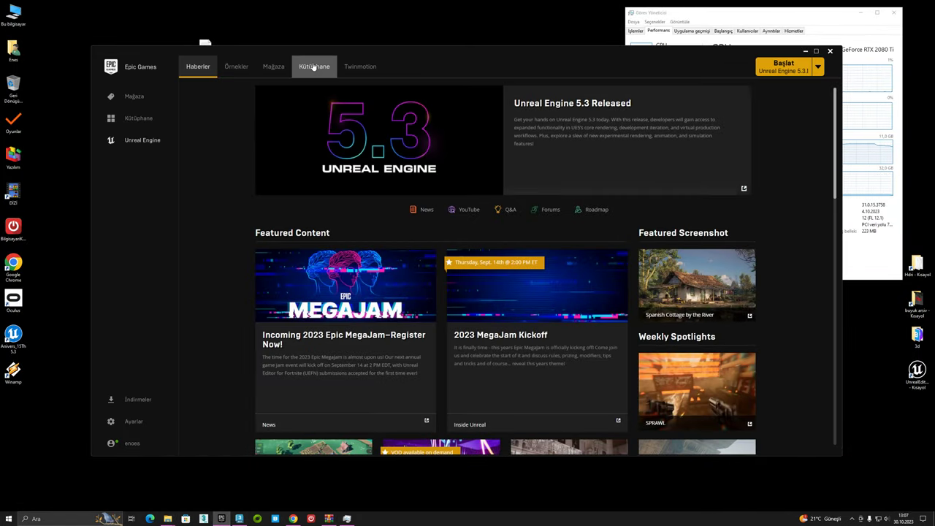
Launch MyProject3 from the launcher's Library and minimize the Epic Games Launcher.
left_click(315, 67)
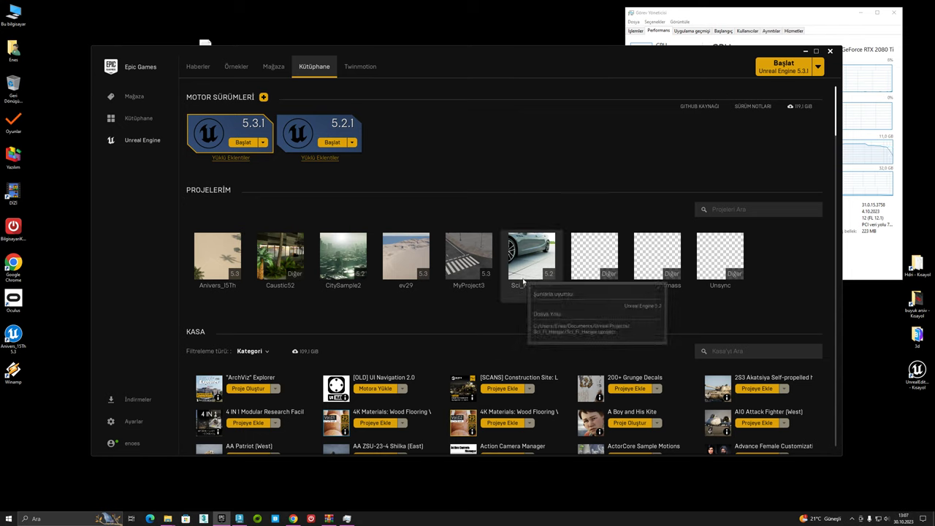
double_click(468, 257)
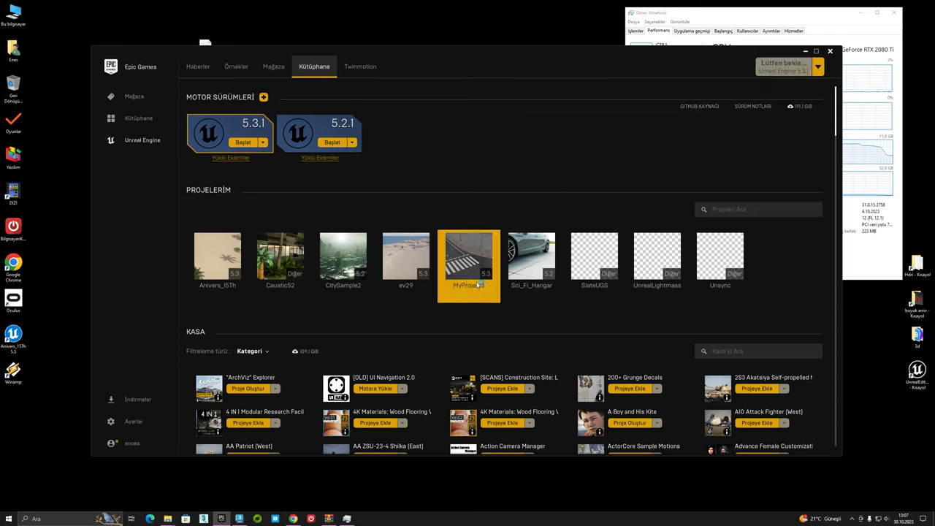
left_click(806, 52)
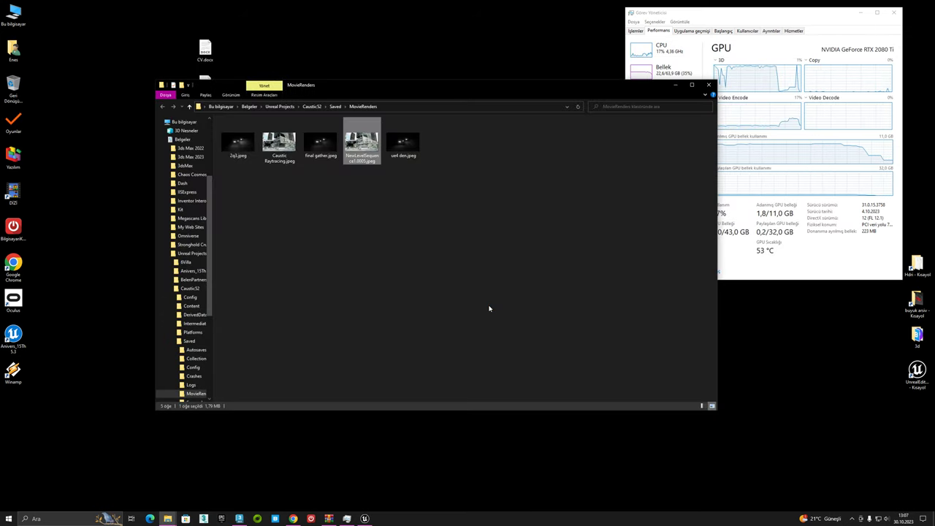
Minimize the MovieRenders Explorer window and refresh the desktop while MyProject3 loads.
left_click(679, 85)
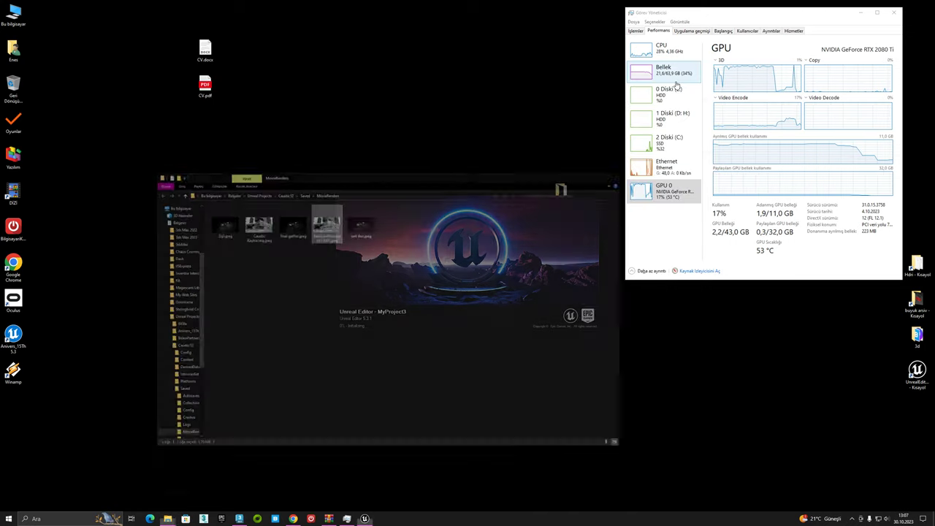
right_click(195, 209)
left_click(213, 230)
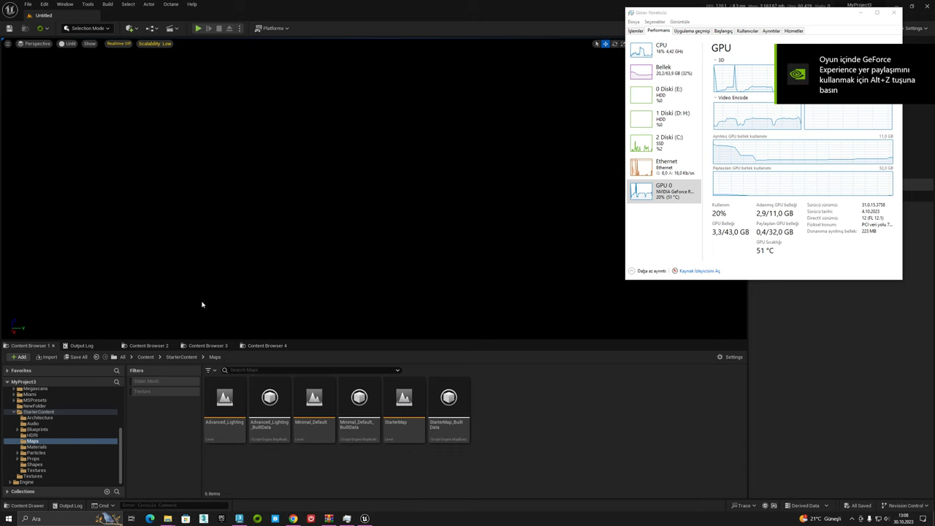
Open the city level through File > Open Level.
left_click(34, 5)
left_click(40, 34)
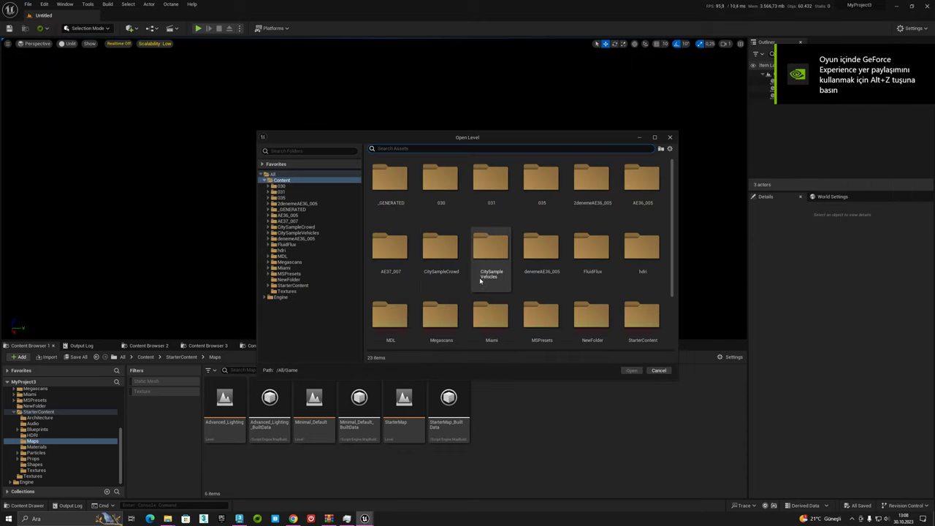
left_click(441, 311)
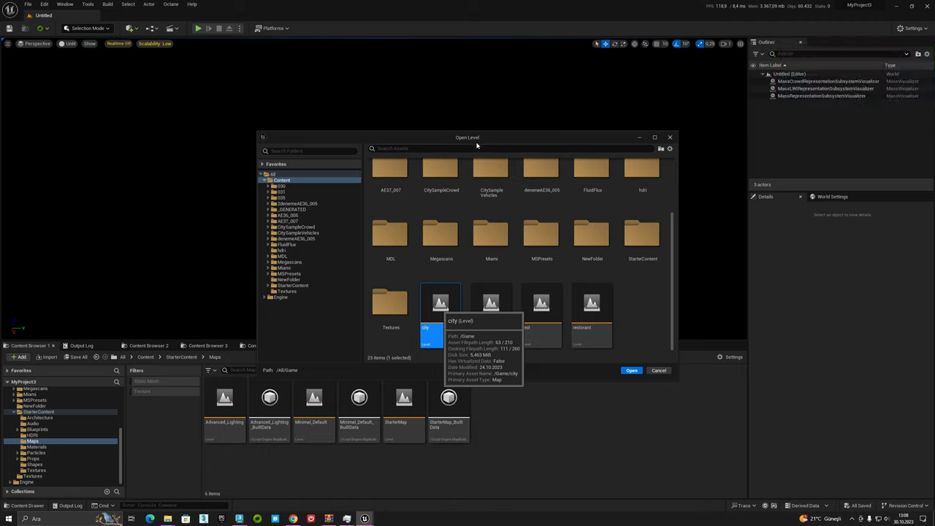
key("Return")
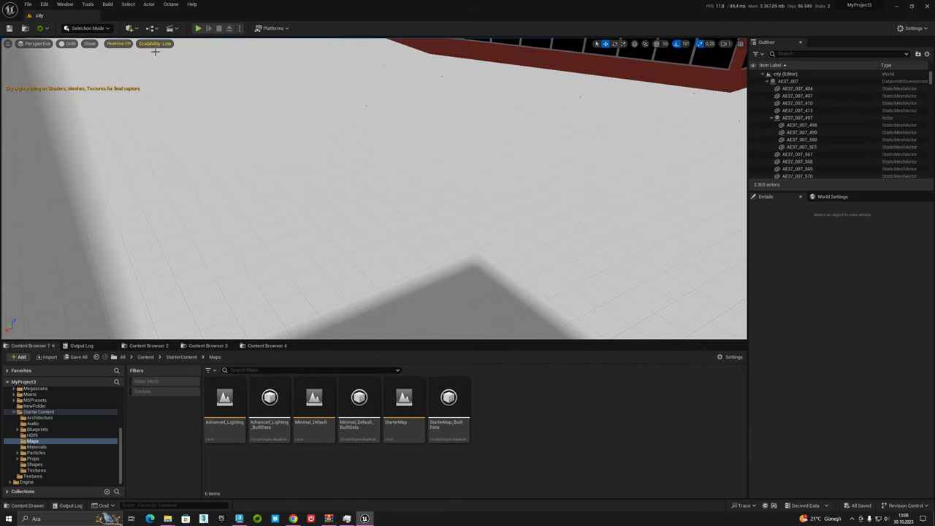
Glance at the Scalability settings, then switch the viewport view mode from Unlit to Lit.
left_click(154, 44)
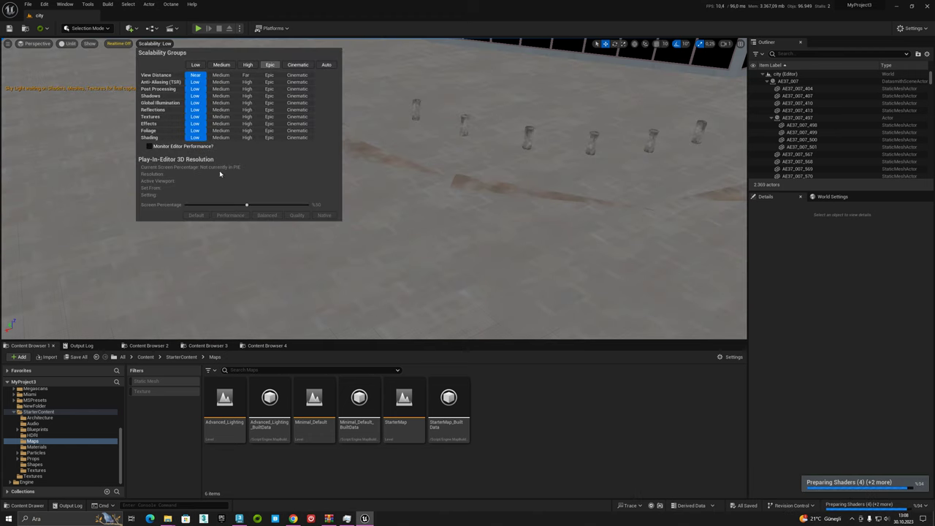
left_click(70, 44)
left_click(69, 44)
left_click(84, 63)
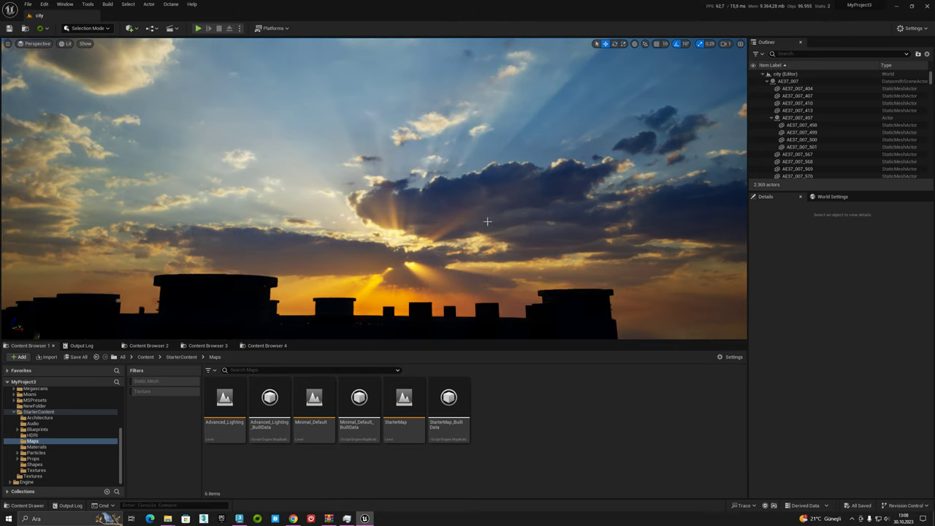
Select HDRIBackdrop, search its Cubemap list for the sun map, then browse Content in another browser.
left_click(489, 222)
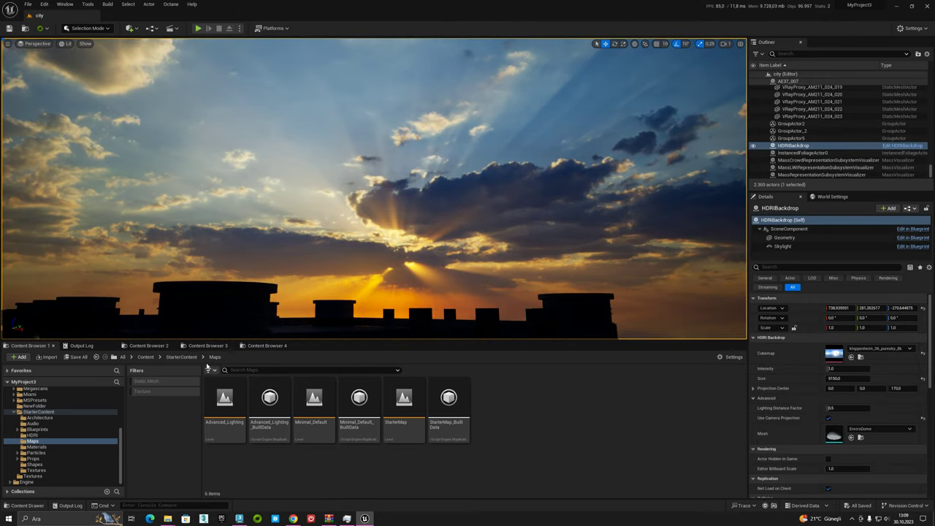
left_click(881, 349)
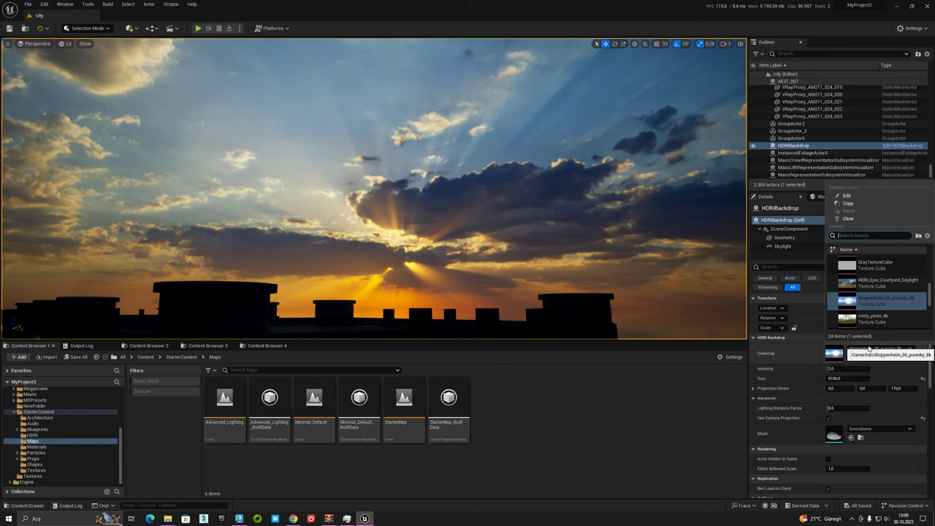
type("sun")
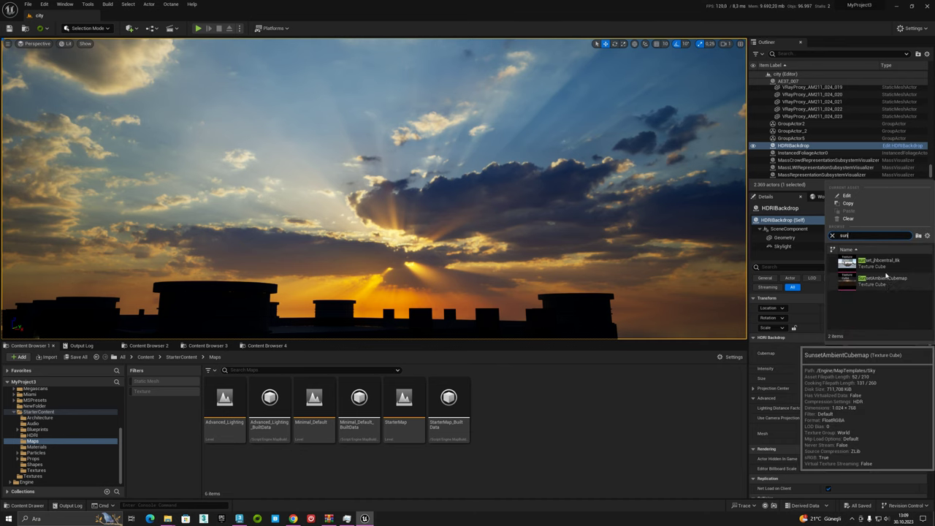
left_click(563, 446)
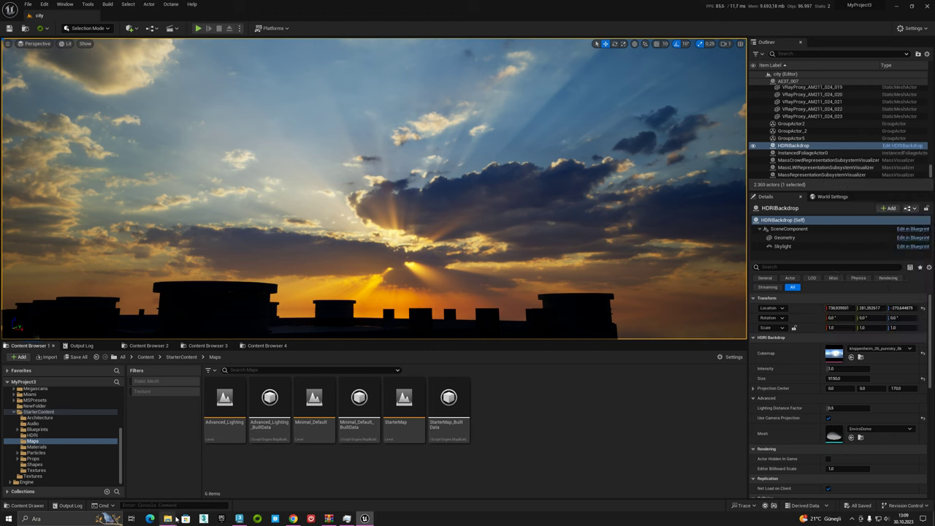
left_click(267, 345)
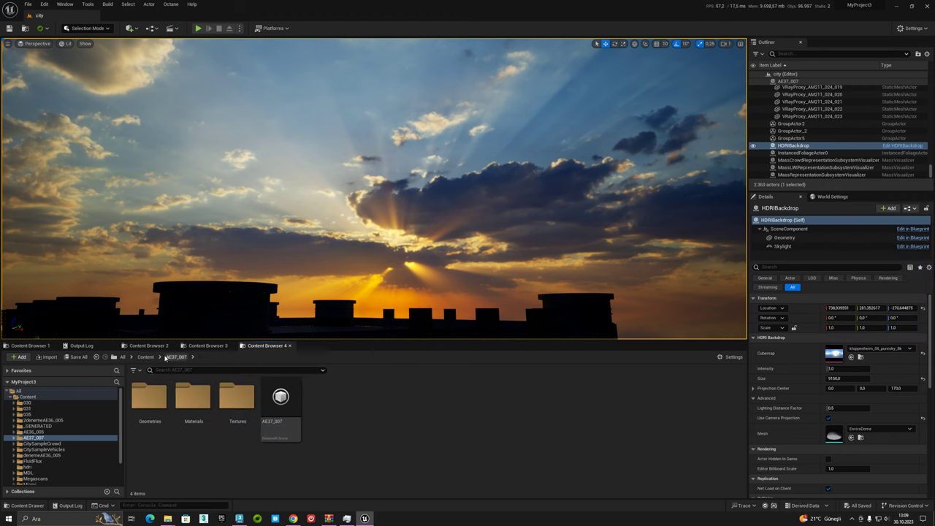
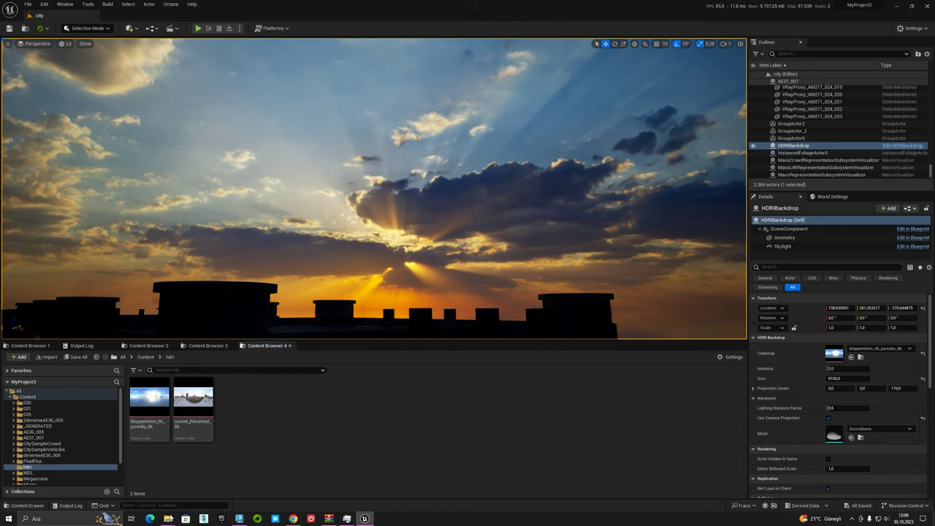
Import sunflowers_8k.exr from drive E:'s Hdri folder into the project's hdri content folder.
key("super+d")
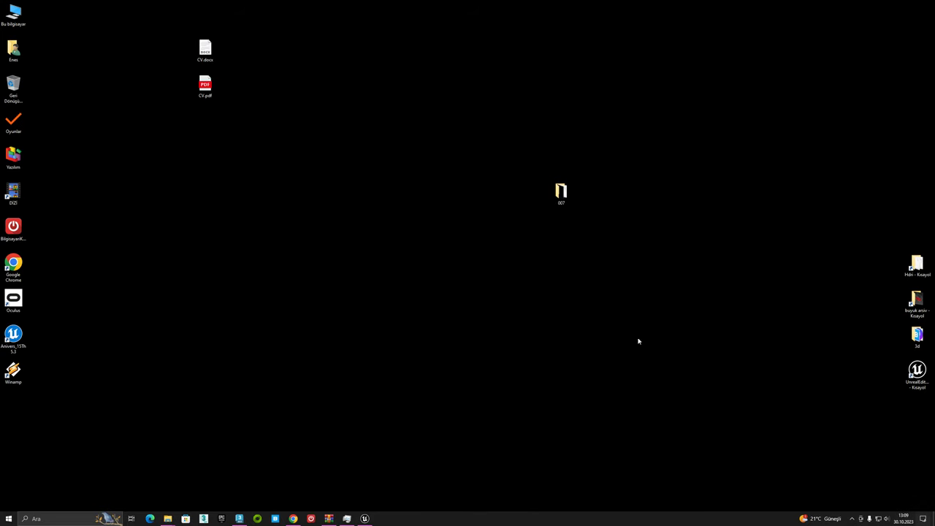
double_click(4, 22)
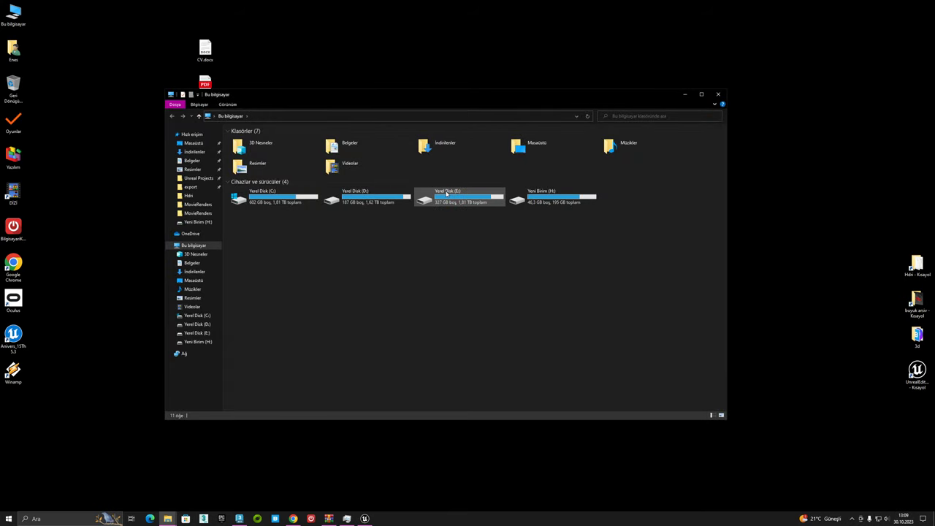
double_click(447, 194)
left_click(488, 212)
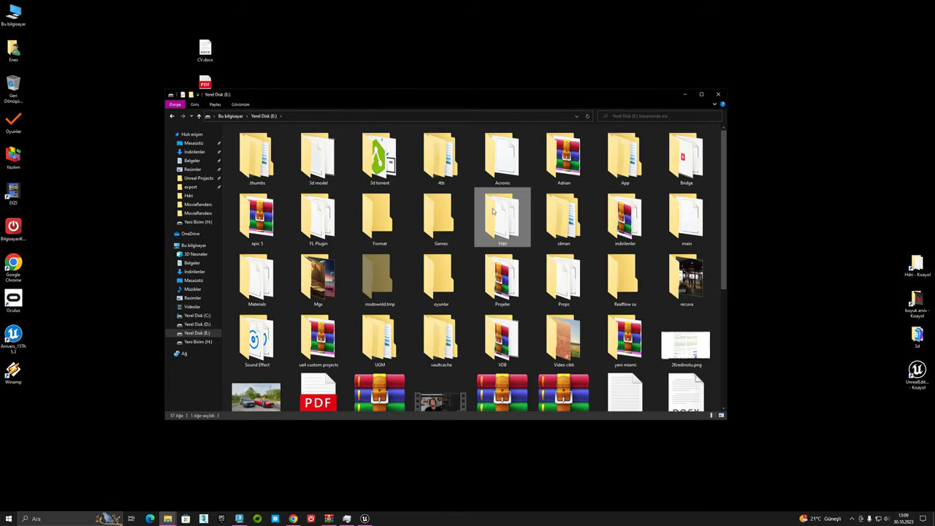
mouse_move(501, 222)
left_mouse_down()
mouse_move(512, 237)
mouse_move(588, 210)
mouse_move(503, 217)
left_mouse_up()
double_click(502, 217)
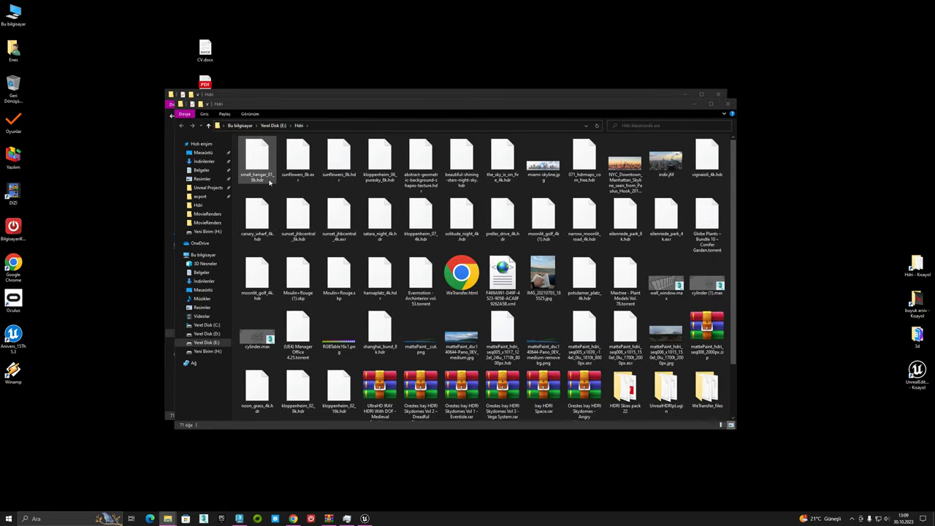
left_click(727, 105)
mouse_move(288, 149)
left_mouse_down()
mouse_move(374, 499)
mouse_move(437, 434)
left_mouse_up()
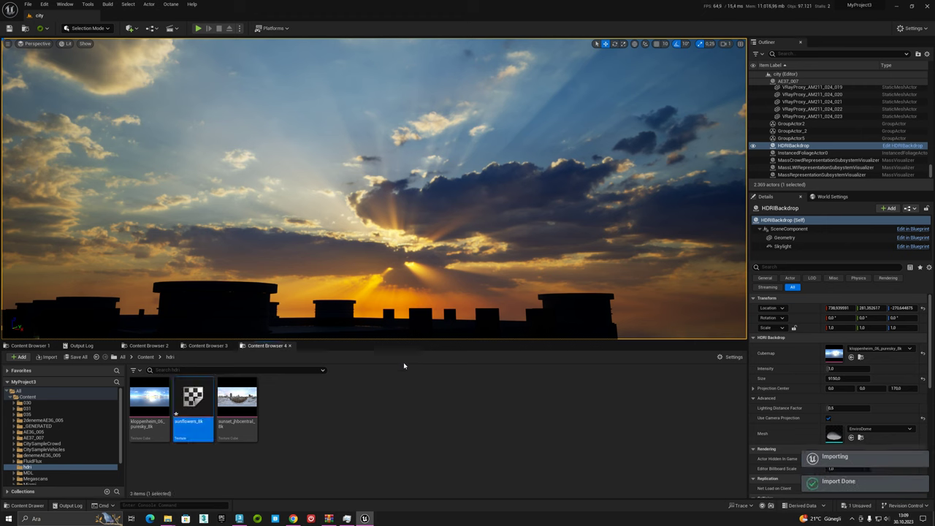
Delete the sunflowers_8k Texture2D asset after it fails to work as the backdrop cubemap.
left_click_drag(193, 398, 833, 355)
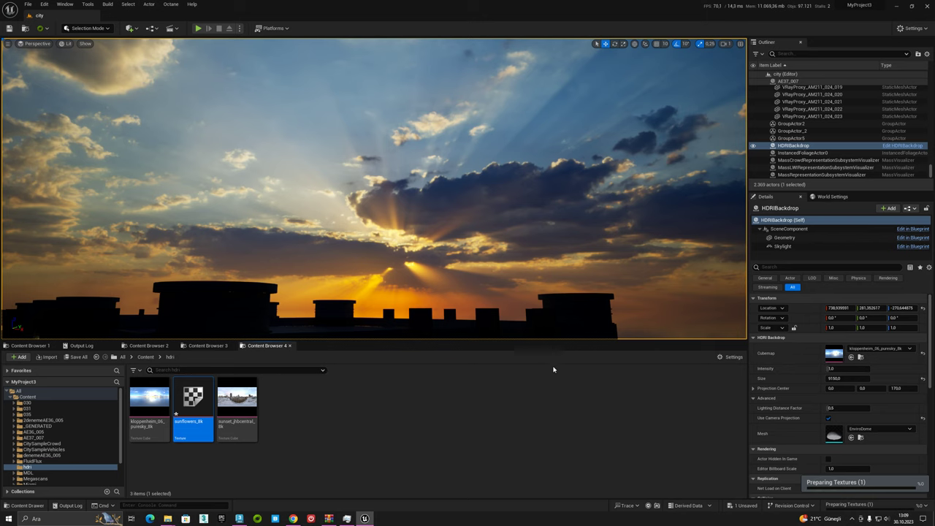
left_click(375, 519)
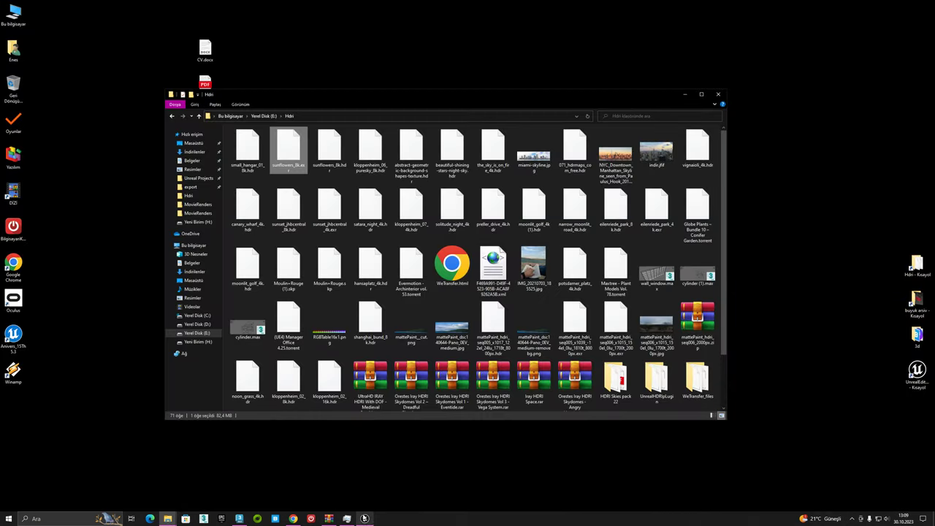
left_click(365, 518)
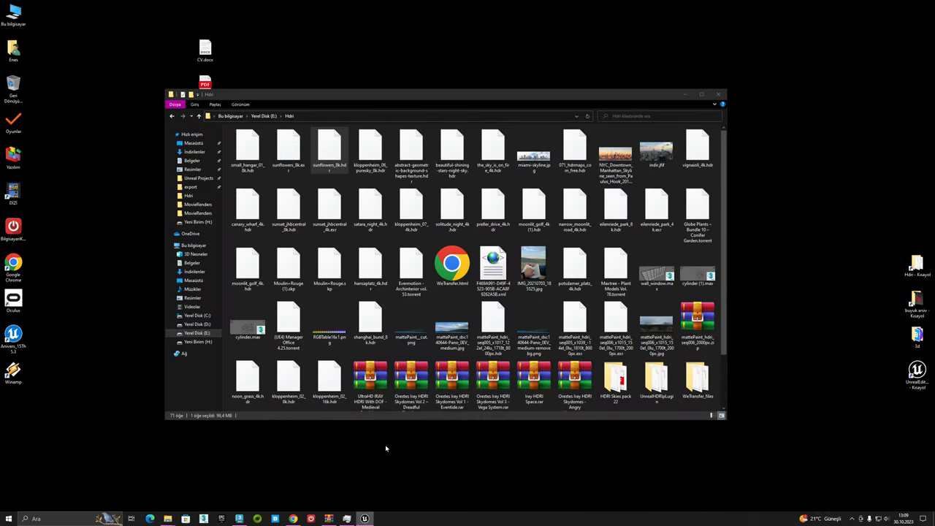
left_click(211, 423)
key("Delete")
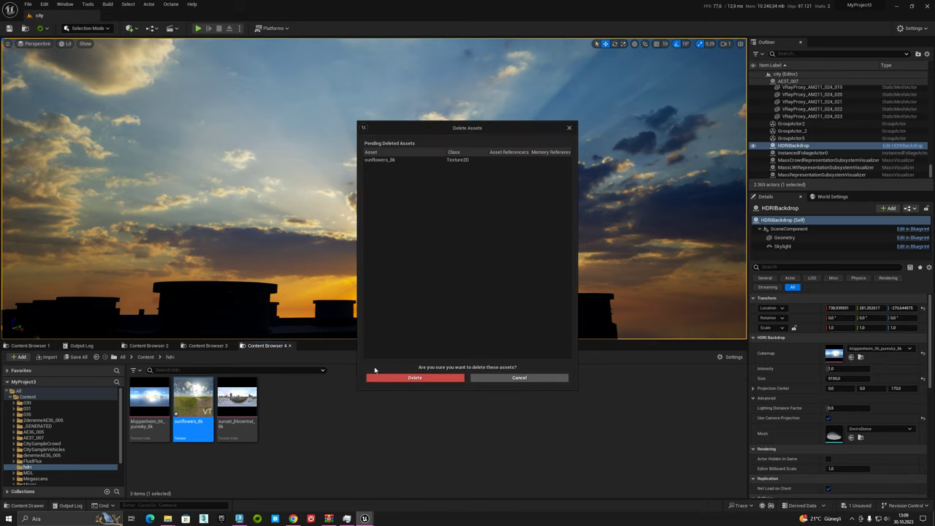
left_click(414, 378)
Import sunflowers_8k.hdr as a Texture Cube and assign it as the backdrop's cubemap.
left_click(364, 519)
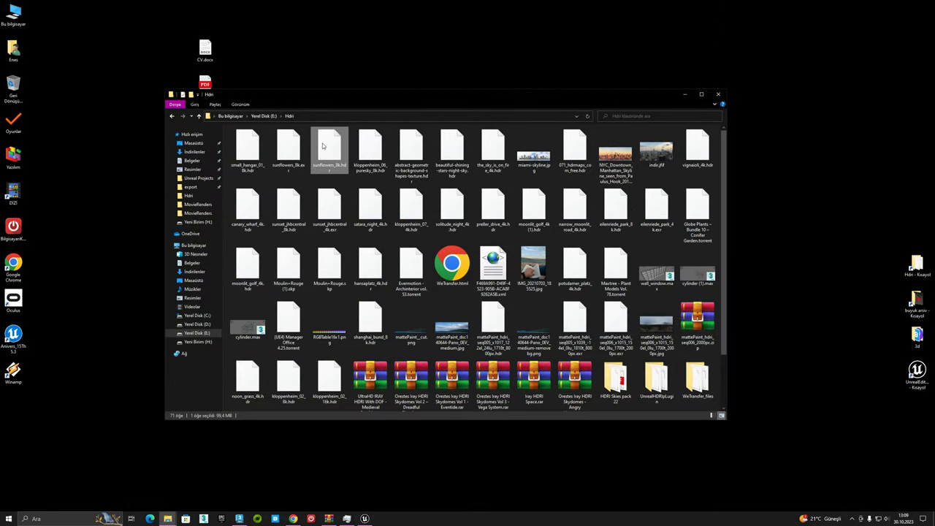
mouse_move(330, 151)
left_mouse_down()
mouse_move(363, 518)
mouse_move(368, 439)
mouse_move(353, 425)
left_mouse_up()
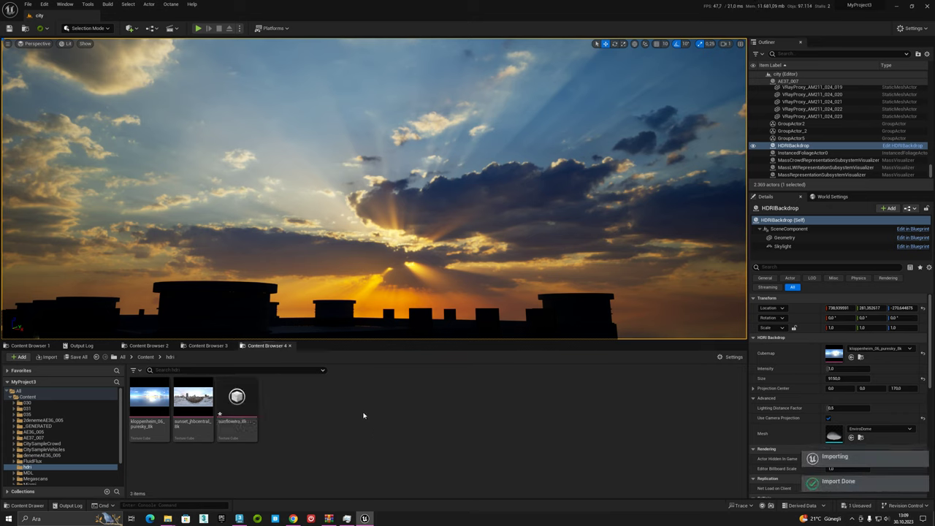
left_click_drag(236, 406, 834, 354)
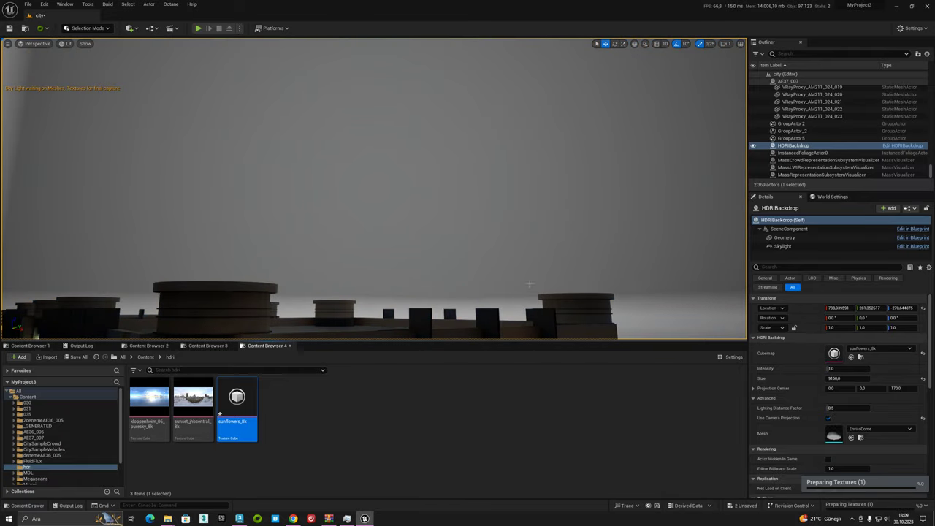
Fly through the city streets, then switch off Realtime rendering in the viewport options.
right_click_drag(366, 220, 365, 219)
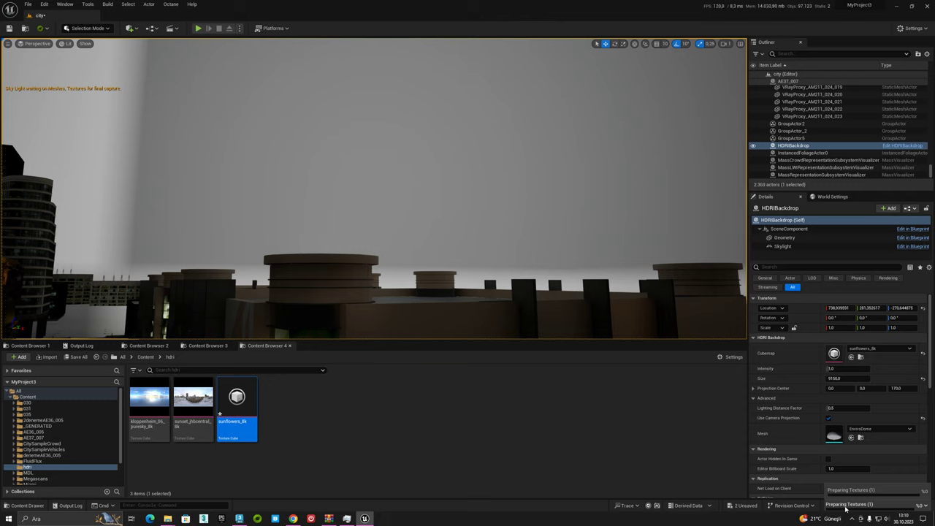
left_click(8, 44)
left_click(22, 63)
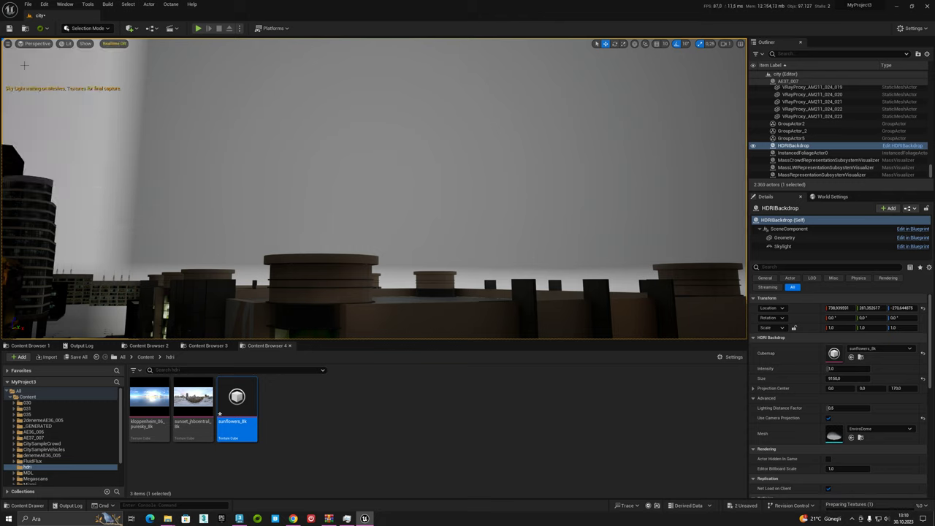
left_click(345, 412)
Re-enable Realtime, look up at the sunflowers sky, and select the backdrop's Skylight component.
left_click(115, 44)
right_click_drag(292, 219, 307, 147)
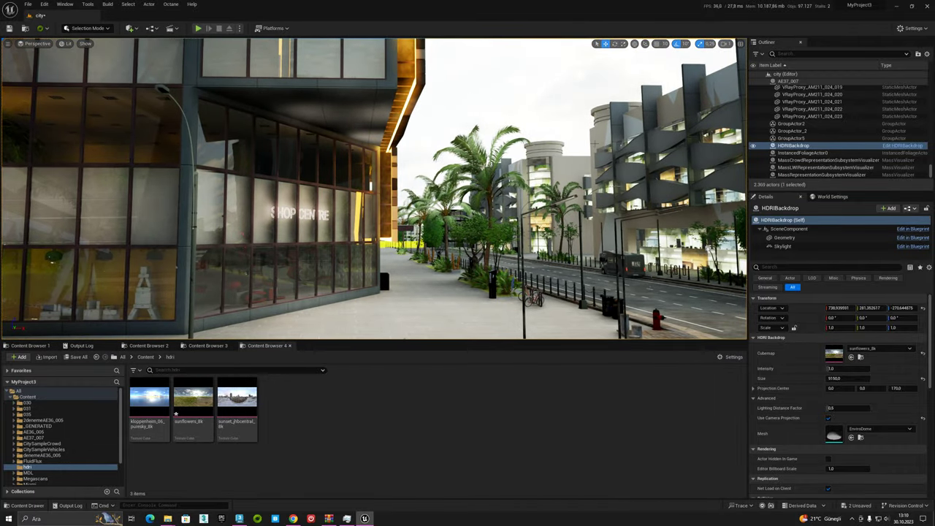
left_click(783, 246)
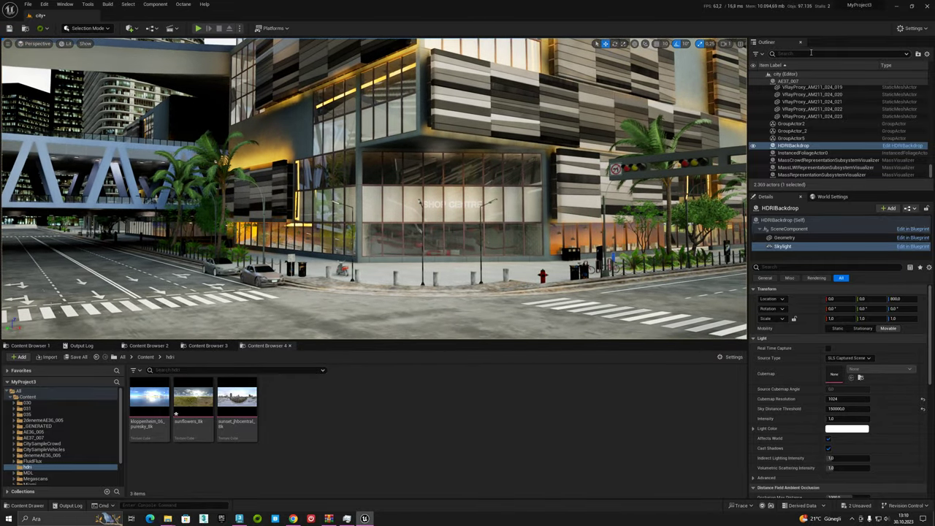
left_click(810, 53)
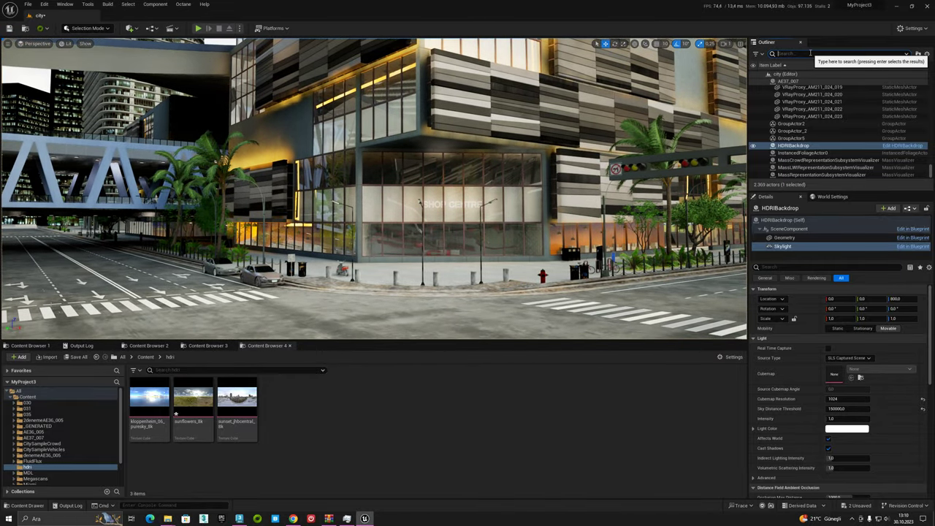
Find the PostProcessVolume via 'po' search and override its Global Illumination and Reflections methods.
type("po")
key("Return")
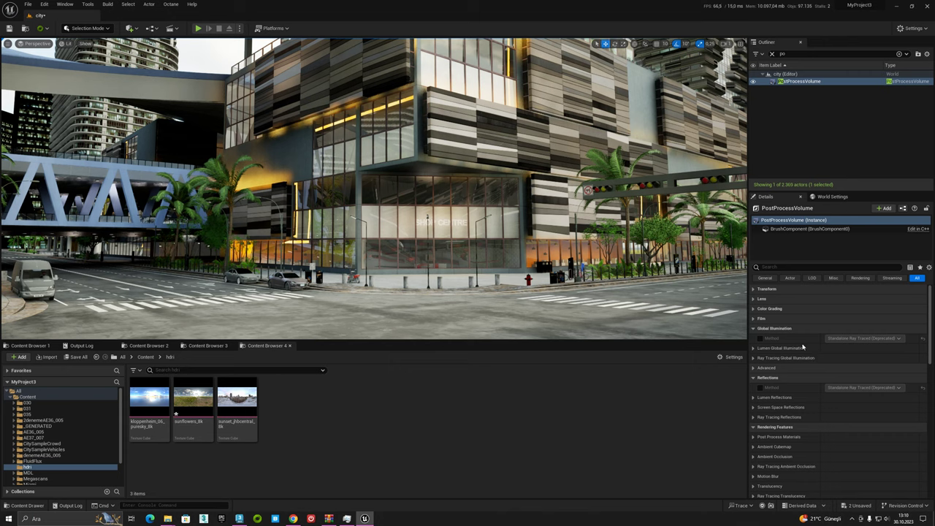
left_click(760, 338)
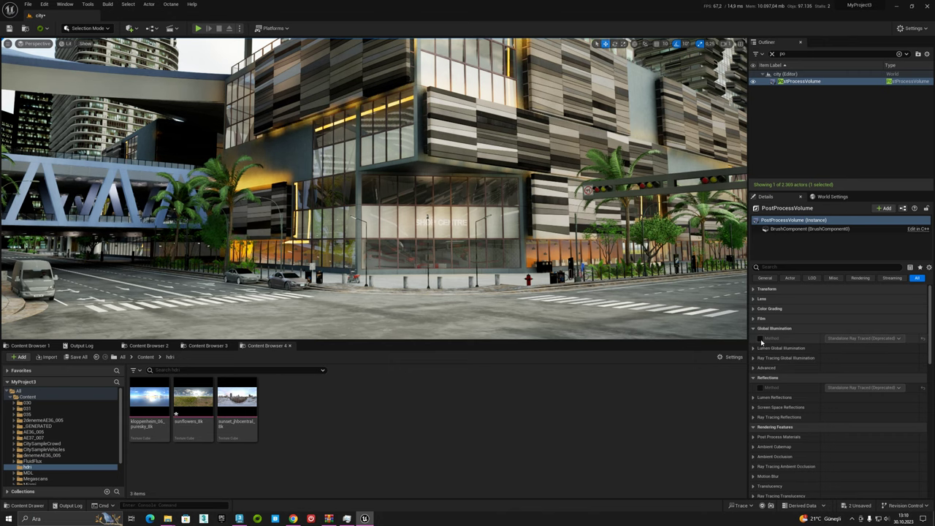
left_click(760, 389)
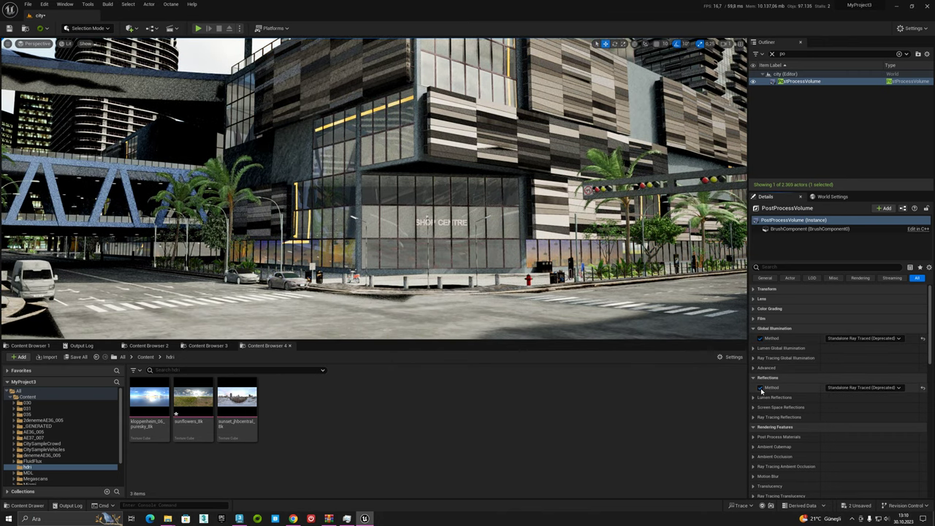
right_click_drag(687, 194, 687, 193)
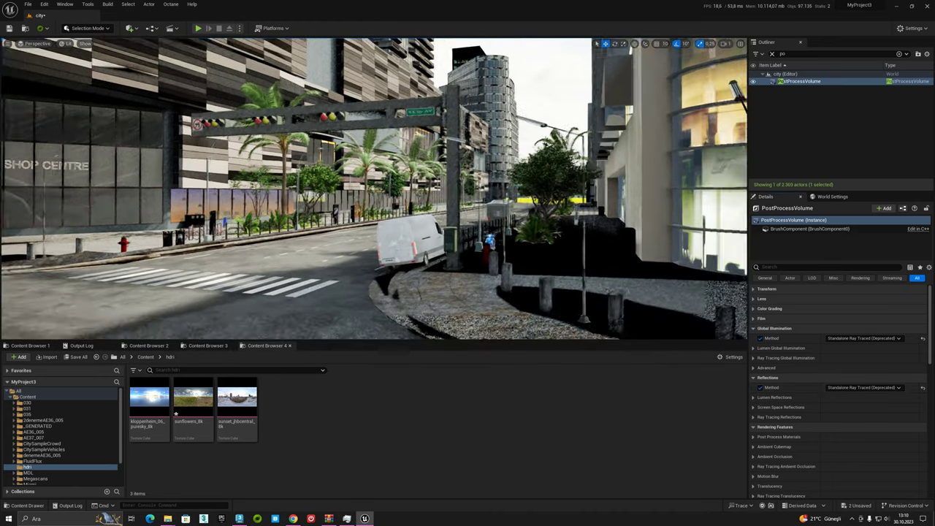
right_click_drag(426, 254, 425, 254)
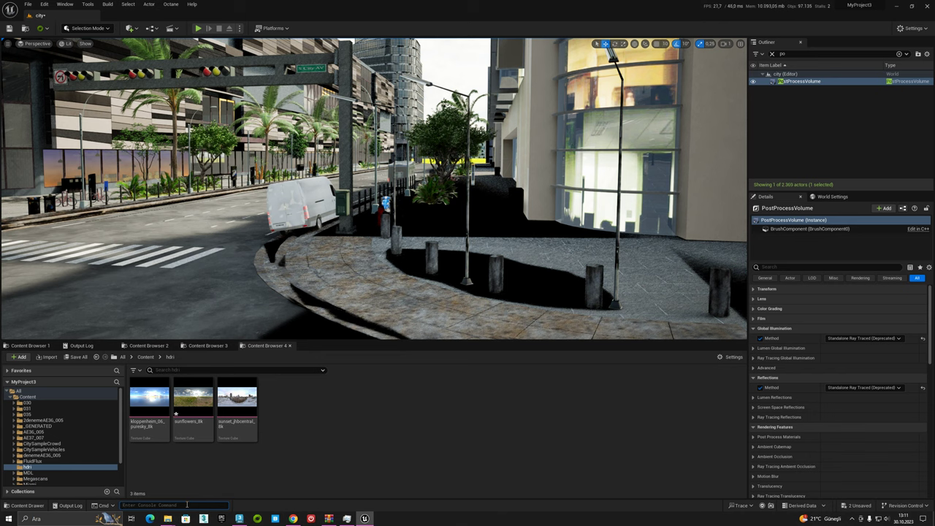
Run r.RayTracing.Reflections.RayTraceSkyLightContribution 1 from the console command history.
left_click(187, 505)
key("Up")
key("Up")
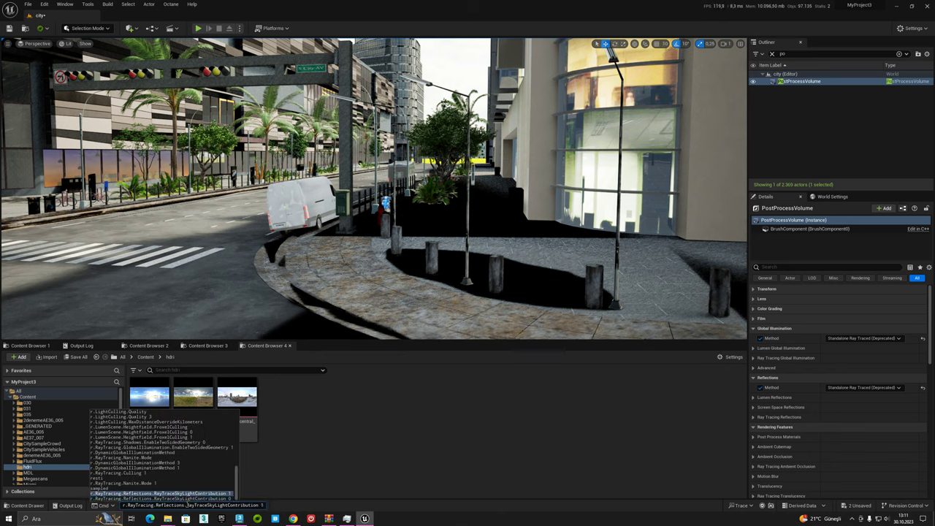
key("Return")
key("Up")
key("Up")
key("Up")
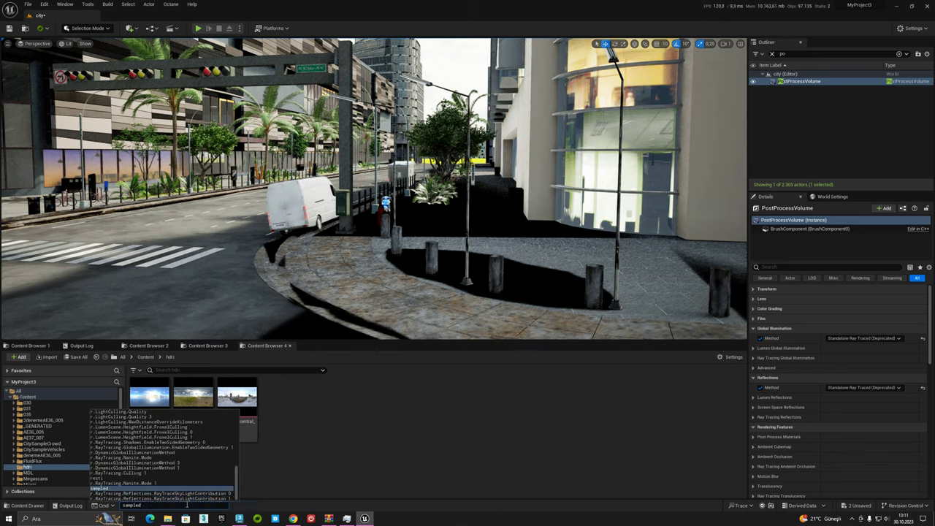
key("Up")
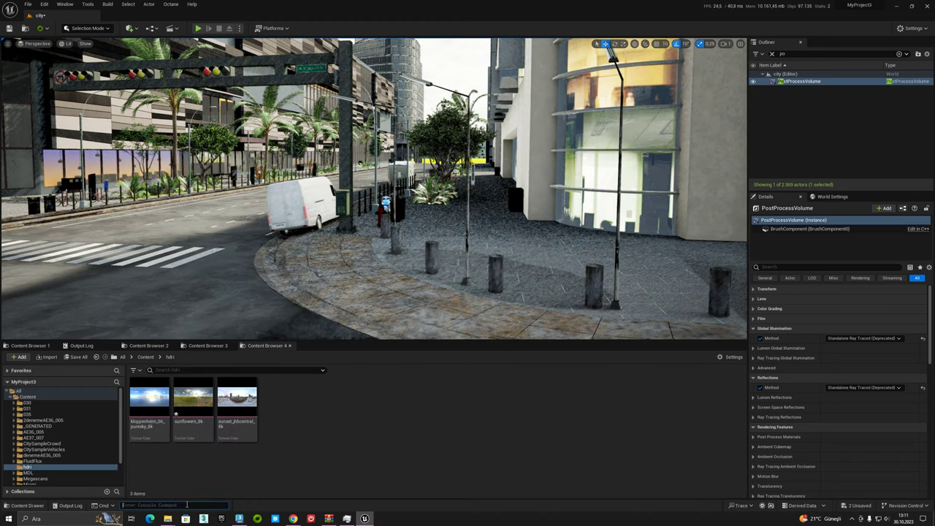
key("Up")
key("Up")
key("Up")
key("Up")
key("Up")
key("Up")
key("Return")
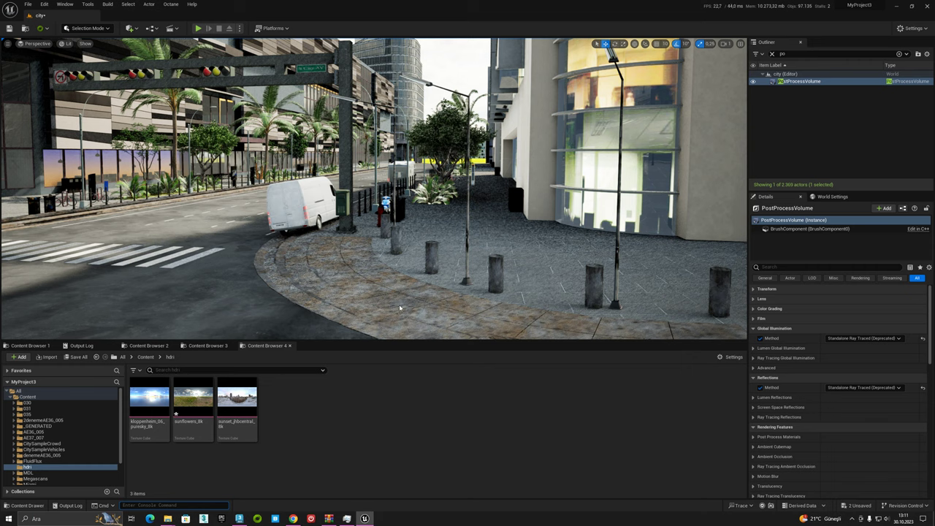
right_click_drag(361, 314, 361, 314)
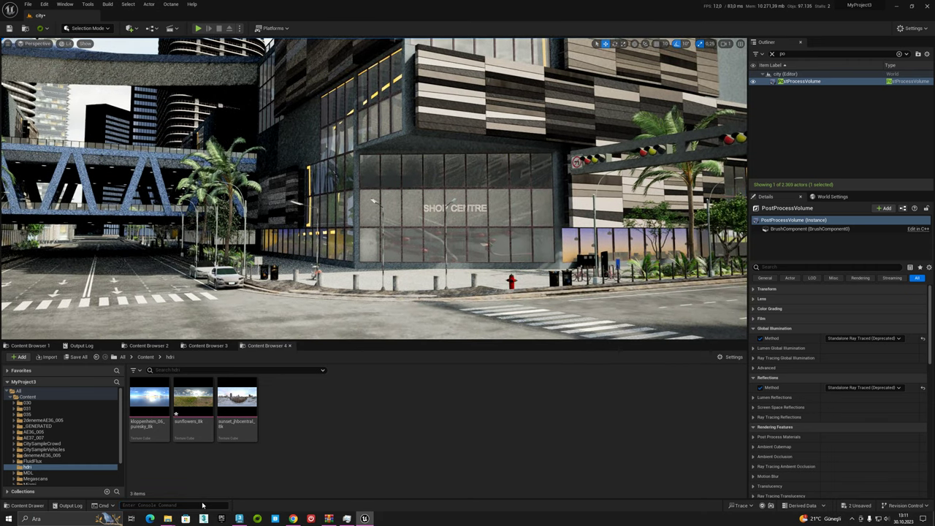
Run r.RayTracing.Culling in the console to set ray-tracing culling to 2.
left_click(198, 505)
type("r.RayTracing.Culling")
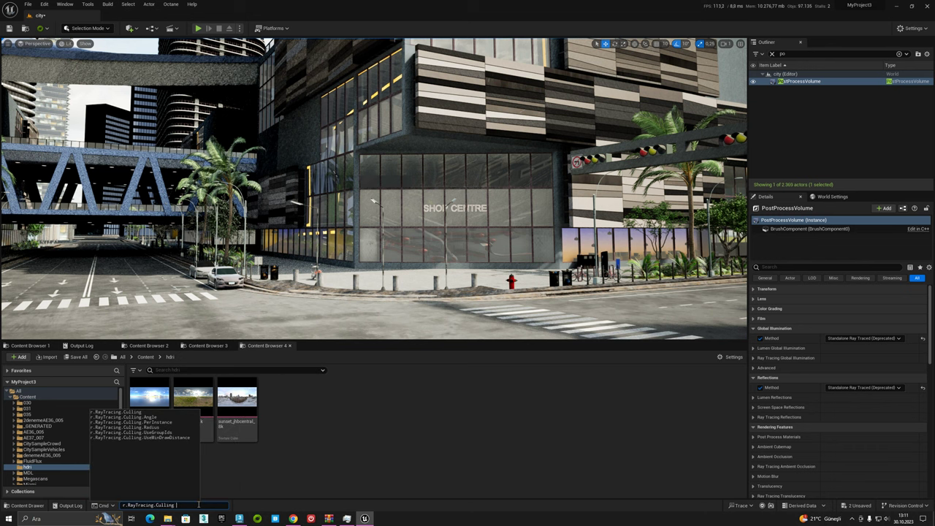
key("Return")
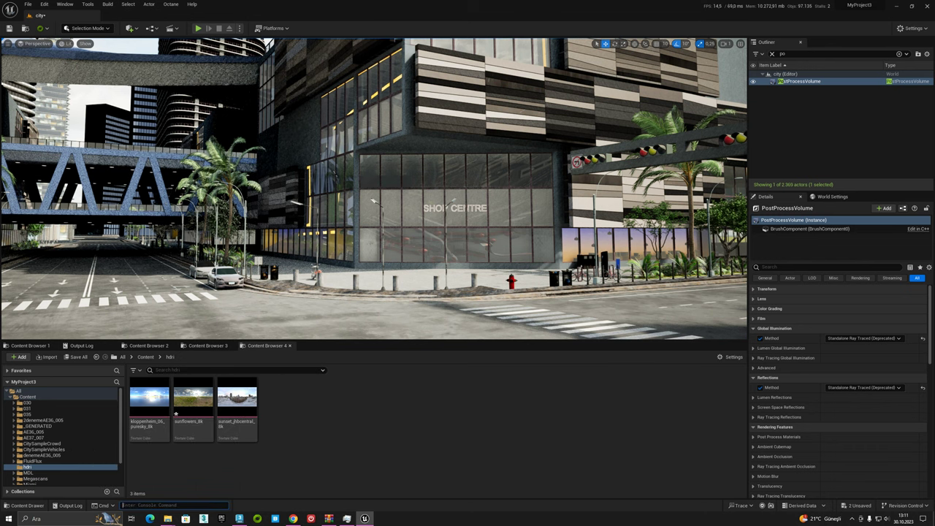
right_click_drag(374, 189, 139, 97)
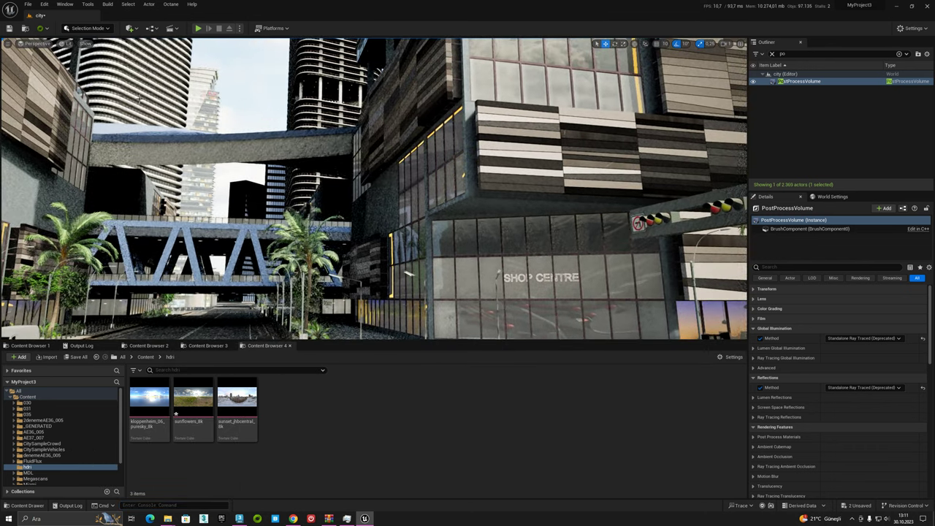
Set a custom viewport Screen Percentage of 60 and fly down the street past the shop centre.
left_click(8, 44)
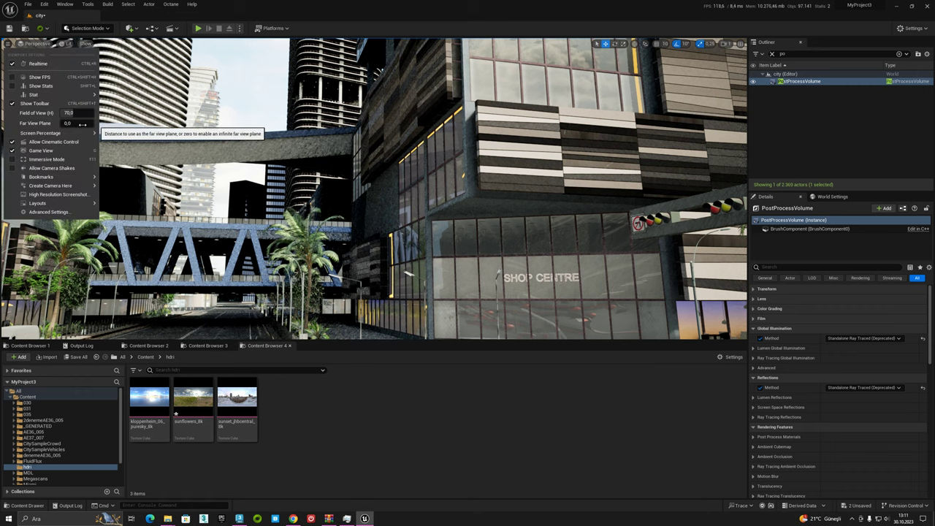
mouse_move(71, 133)
left_click(147, 196)
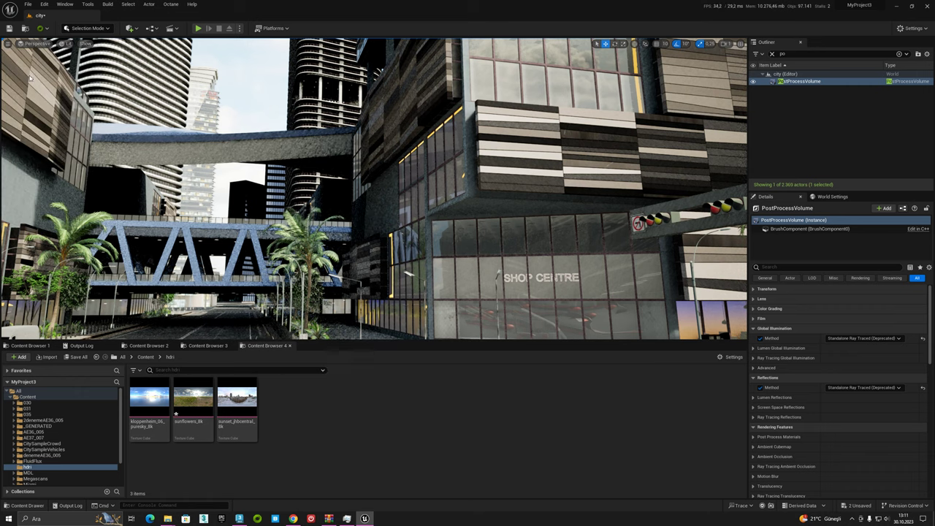
left_click(9, 44)
mouse_move(71, 133)
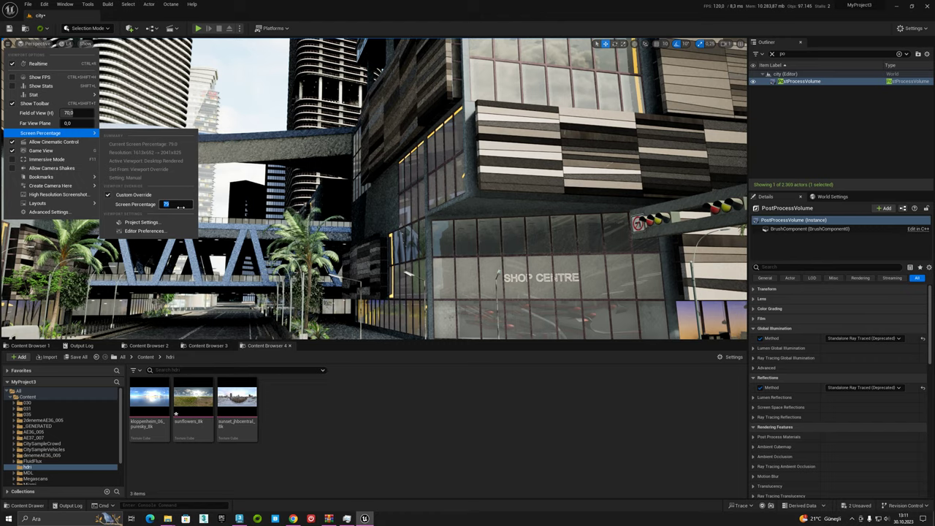
key("Return")
key("Escape")
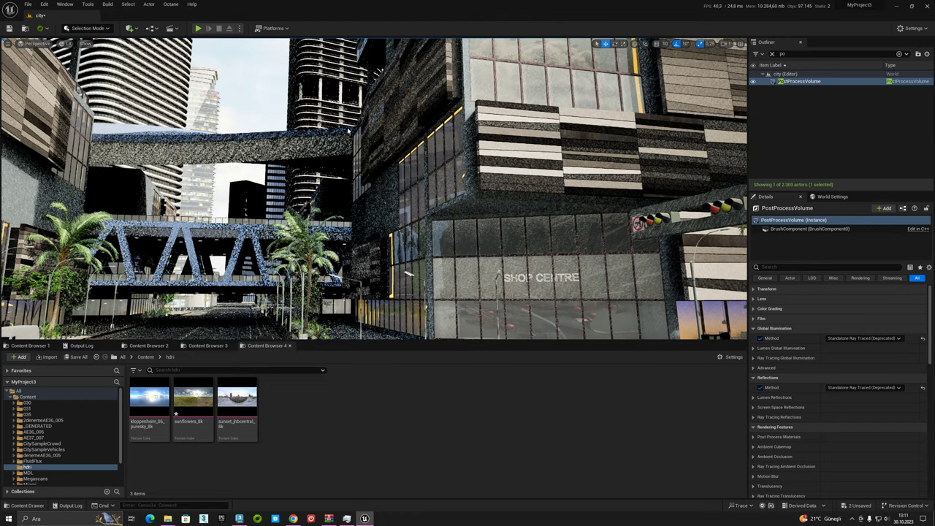
mouse_move(374, 188)
right_mouse_down()
mouse_move(439, 189)
mouse_move(328, 188)
right_mouse_up()
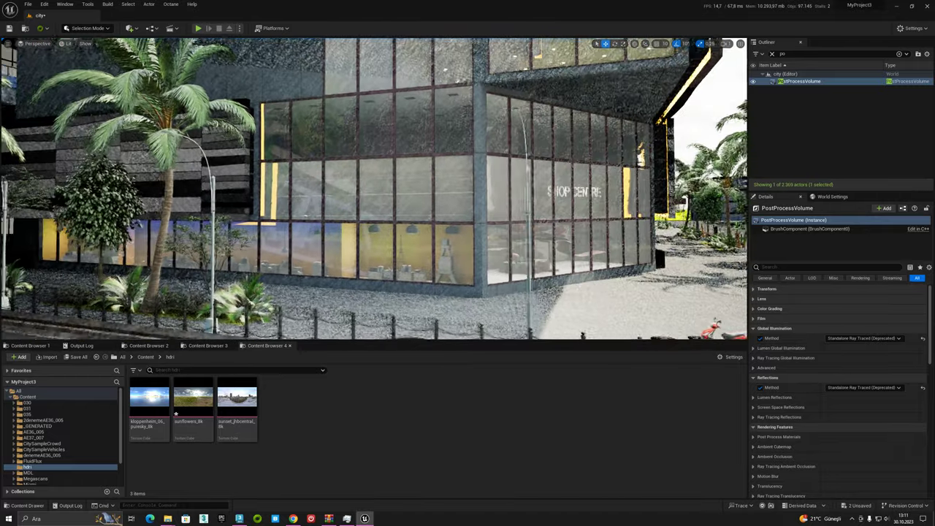
right_click_drag(519, 195, 523, 195)
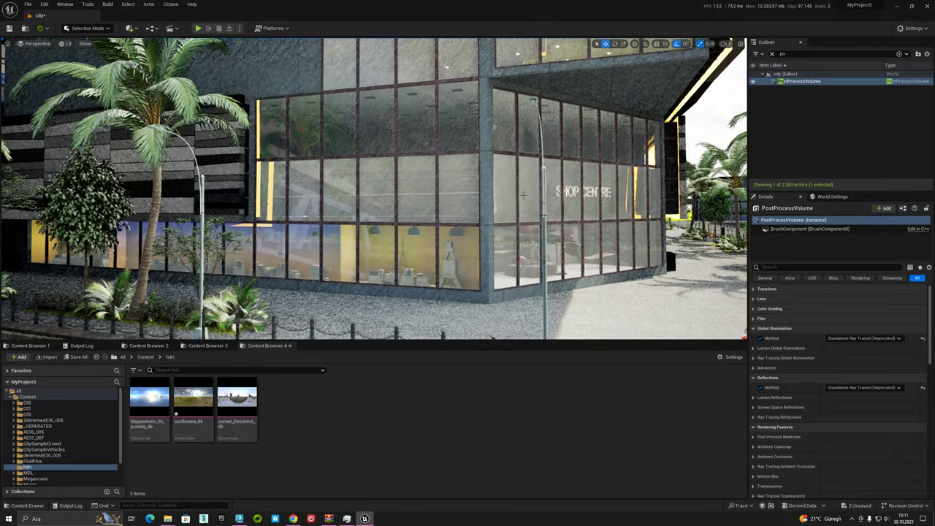
Enable the Ray Tracing Global Illumination Method override and set the Type override to Brute Force.
left_click(753, 358)
left_click(765, 368)
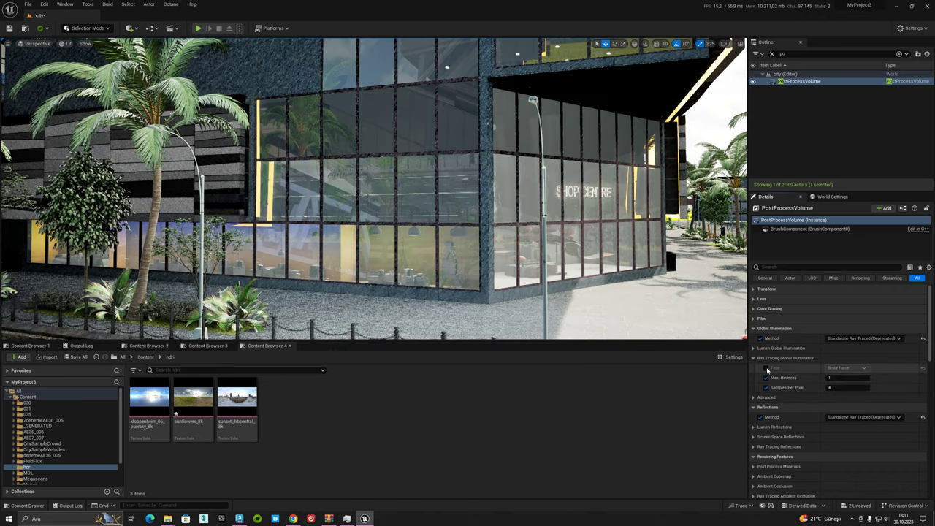
right_click_drag(456, 183, 457, 175)
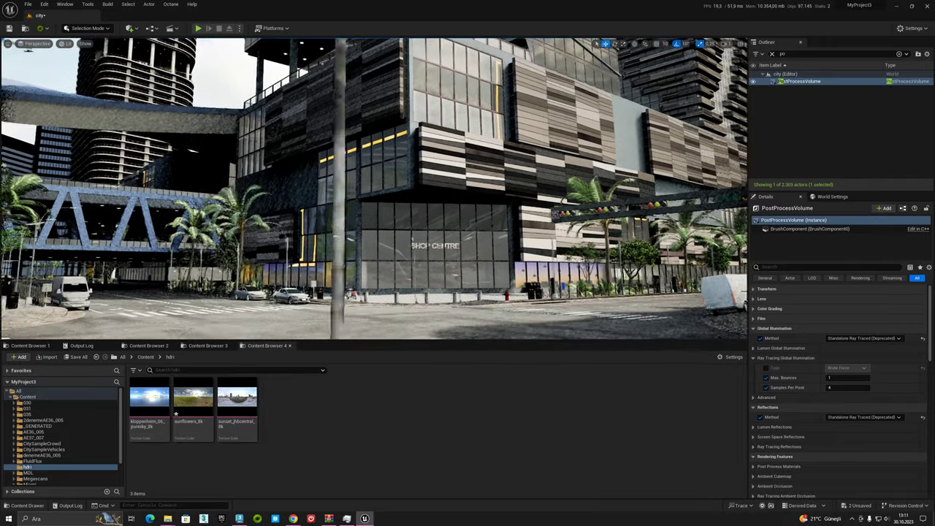
left_click(761, 339)
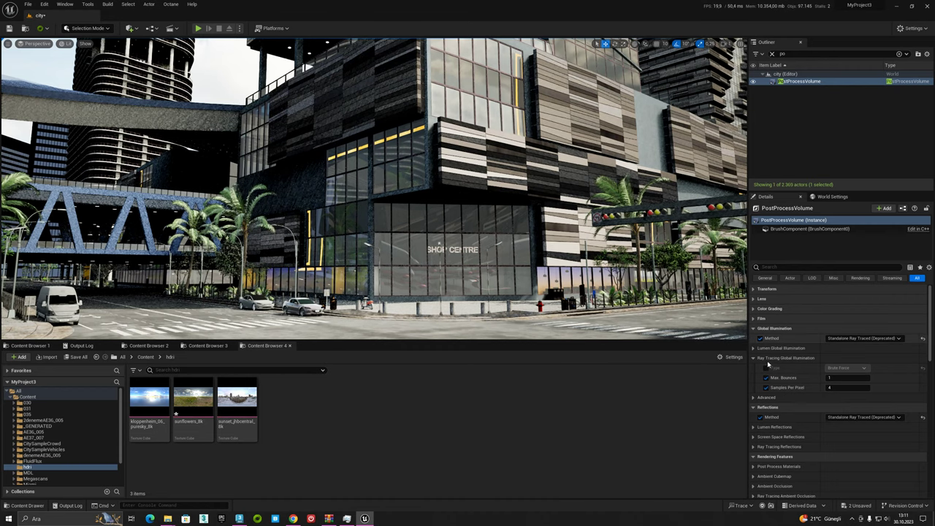
left_click(766, 368)
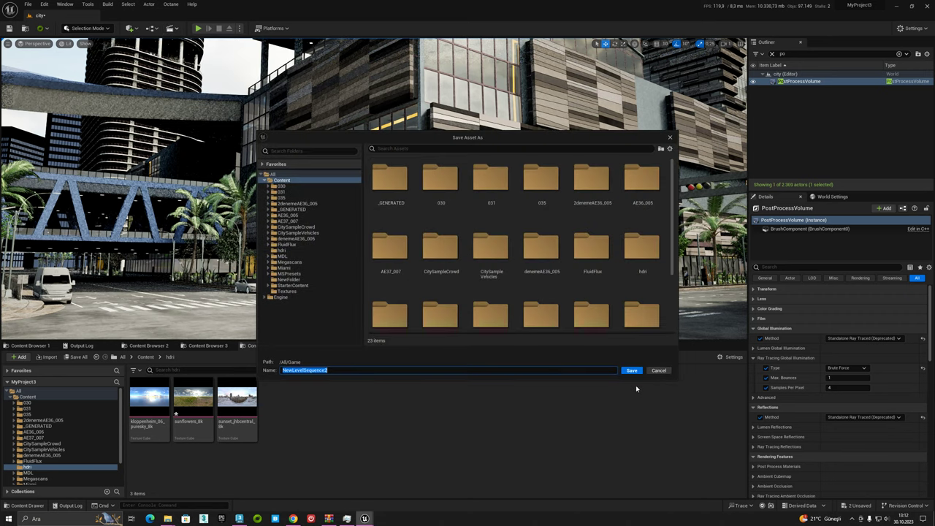
Create a level sequence with a cine camera at focal length 15, aperture 22, and key its transform.
left_click(630, 371)
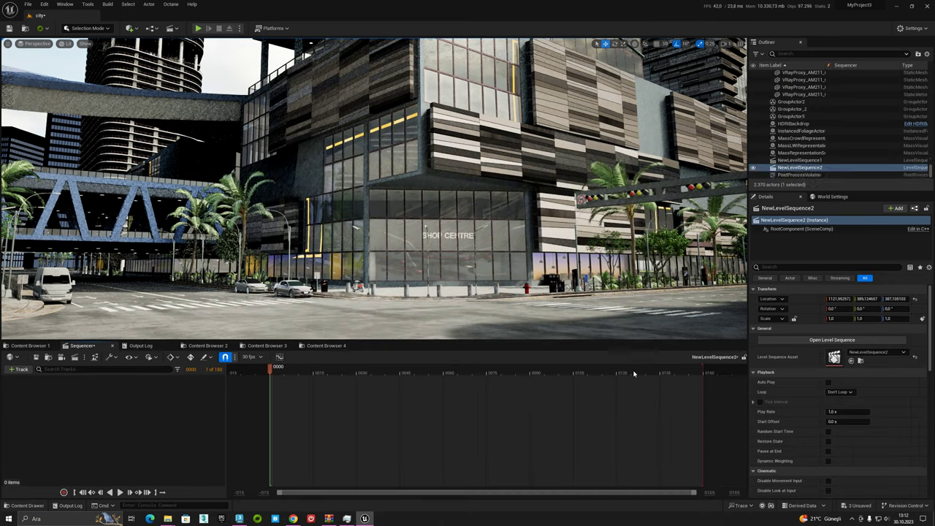
left_click(75, 358)
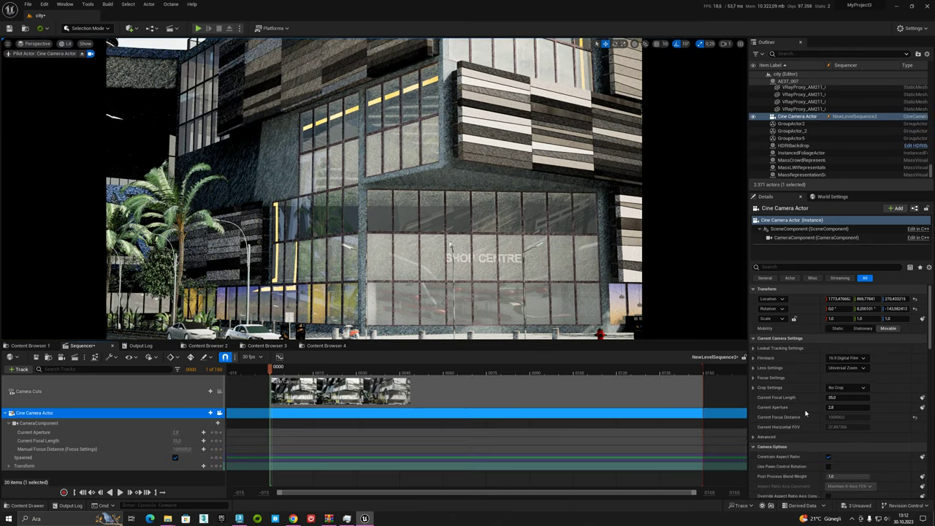
left_click(833, 397)
type("15")
key("Return")
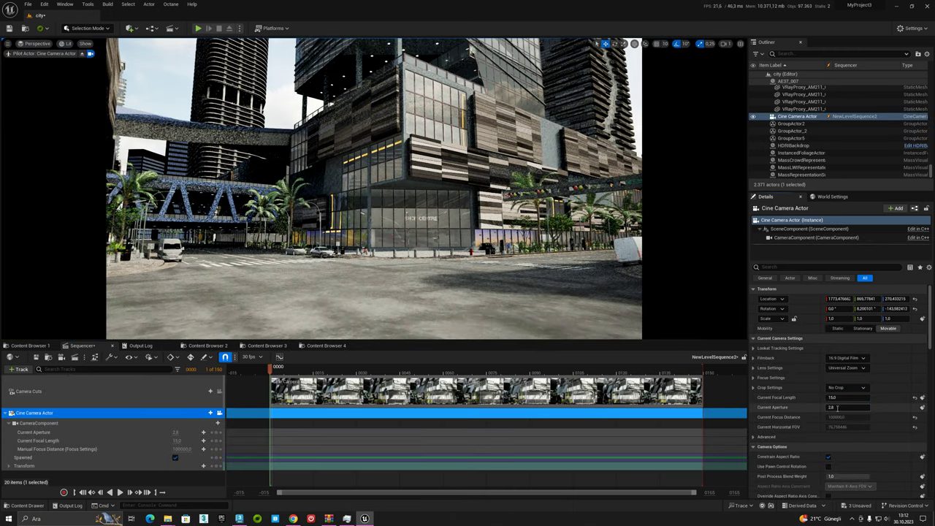
type("22")
key("Return")
right_click_drag(403, 102, 403, 66)
left_click(217, 468)
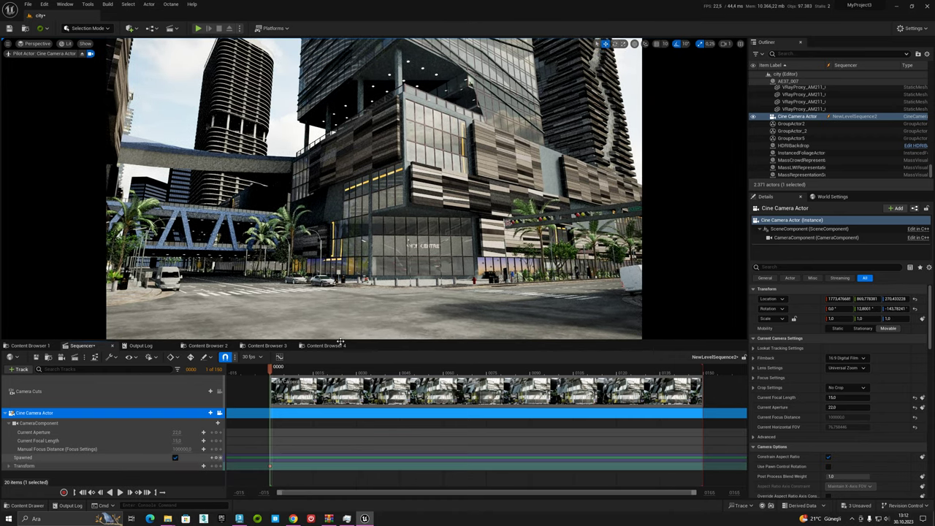
Queue the sequence in Movie Render Queue with Anti-aliasing at 4 spatial and 4 temporal samples.
left_click(74, 359)
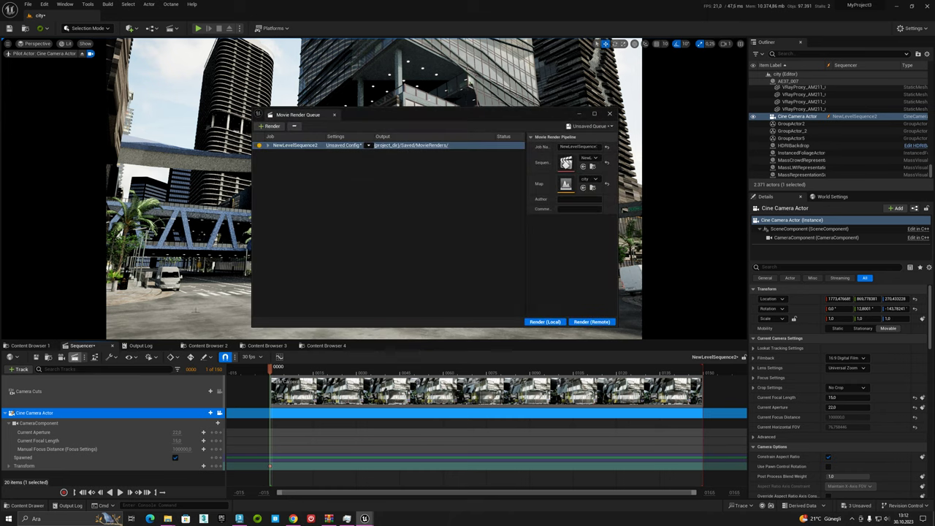
left_click(333, 146)
left_click(368, 159)
left_click(387, 179)
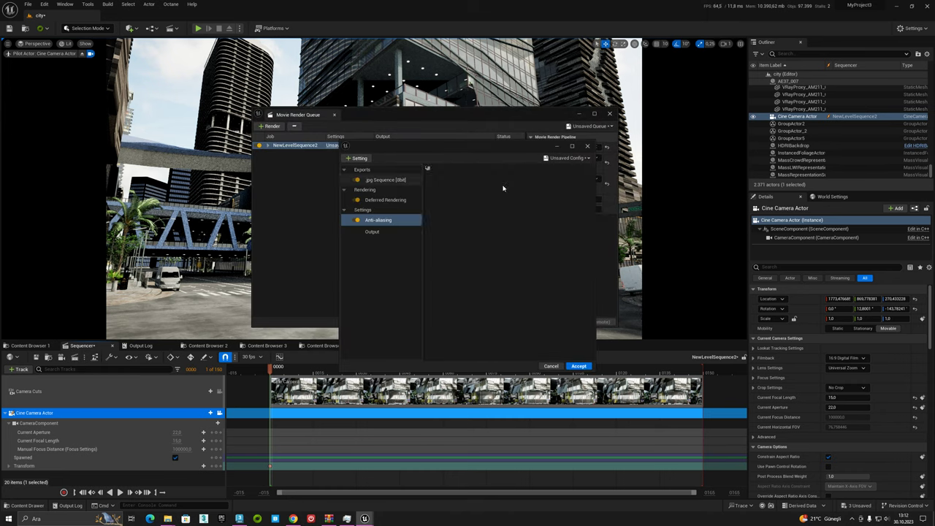
left_click_drag(533, 179, 537, 189)
left_click(516, 198)
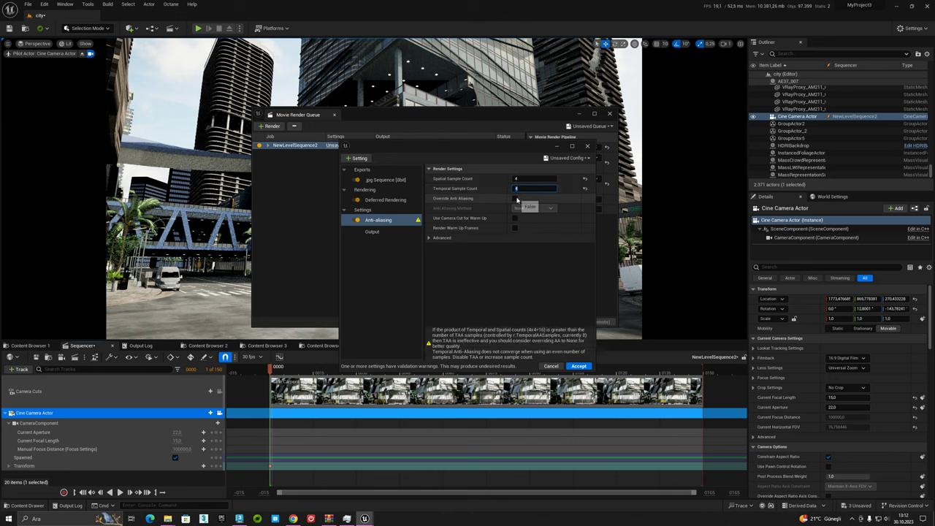
left_click(579, 366)
left_click(146, 104)
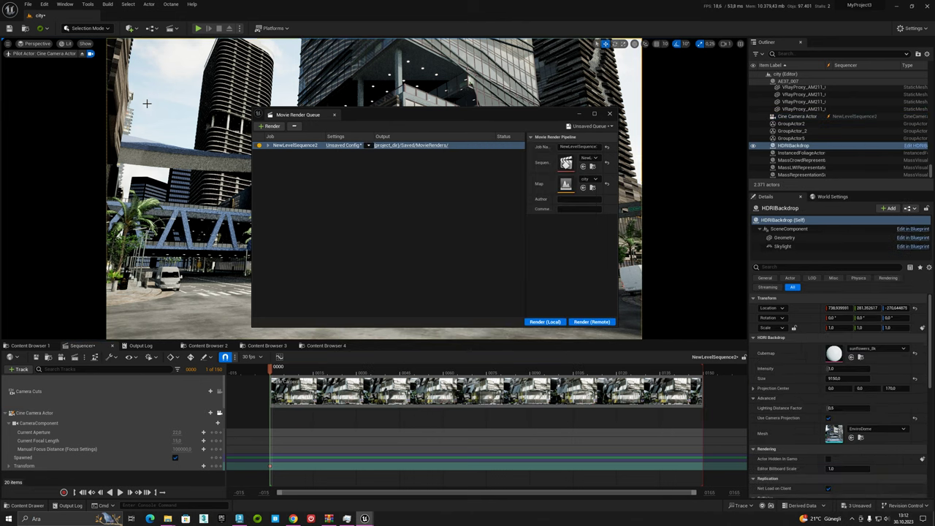
On the backdrop's Skylight component, set ray-tracing Samples Per Pixel to 8.
left_click(781, 247)
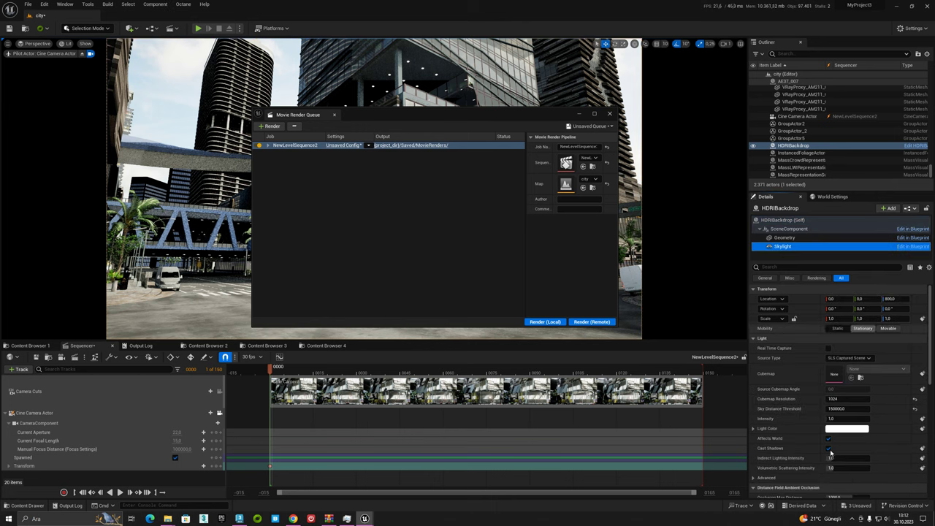
scroll(786, 322, "down", 5)
left_click(787, 318)
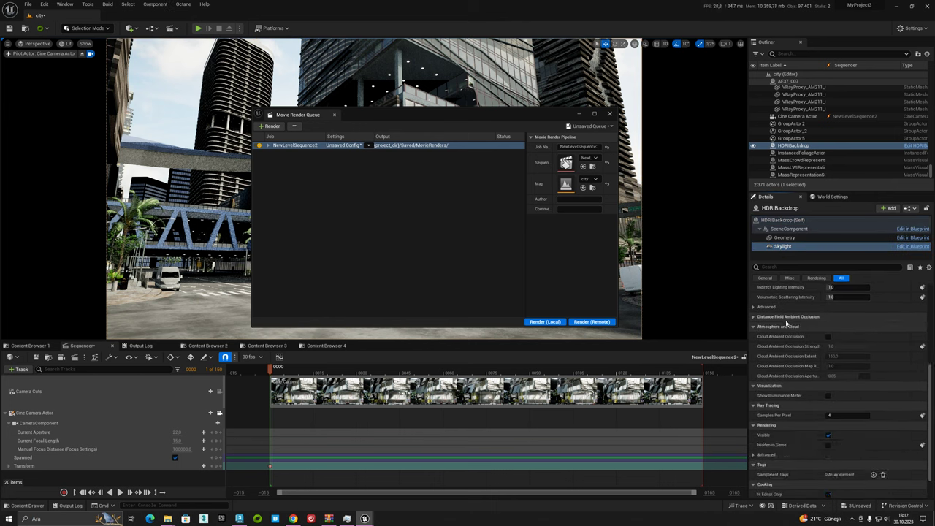
left_click(786, 326)
left_click(850, 384)
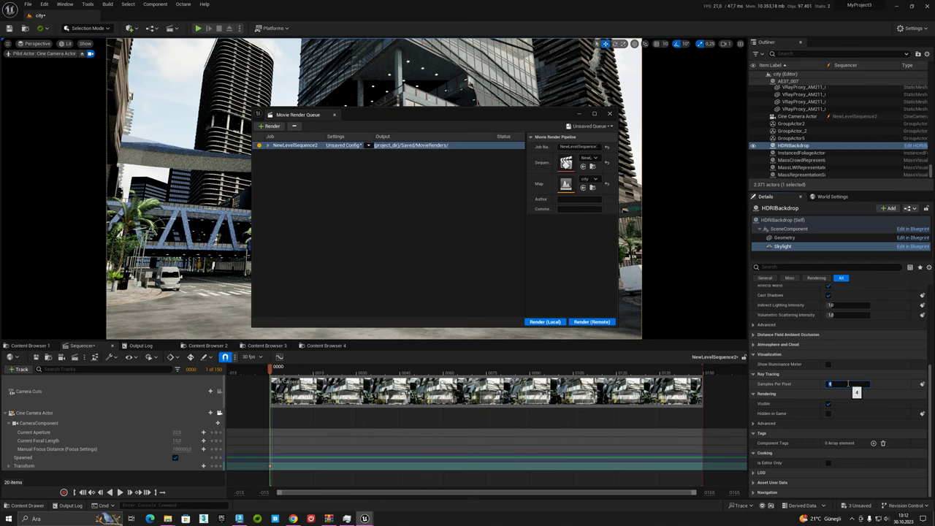
type("8")
key("Return")
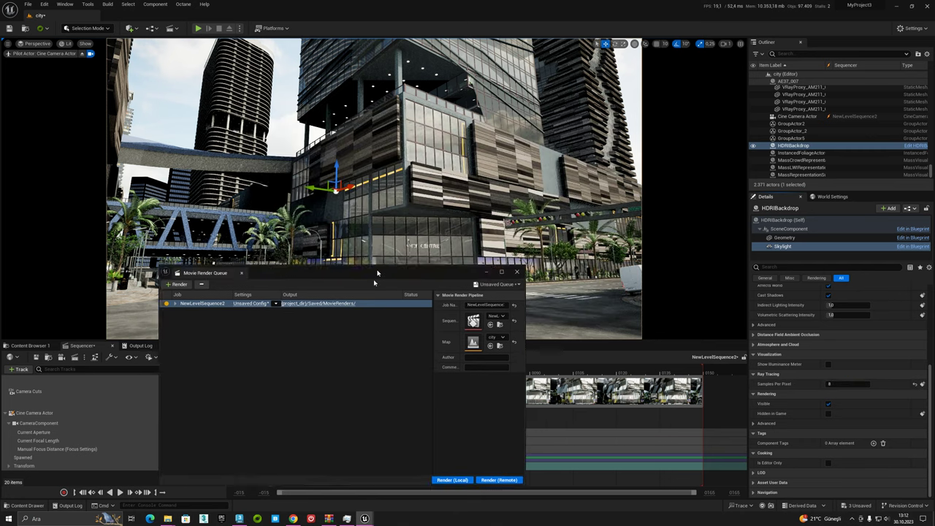
Reset and change the Skylight's Samples Per Pixel to 10, then move the Movie Render Queue window.
left_click(915, 385)
left_click_drag(845, 388, 834, 385)
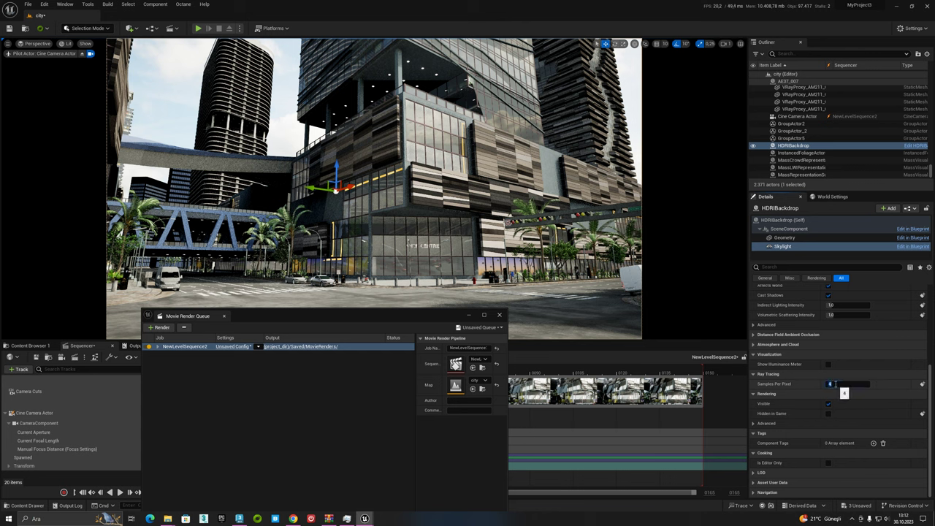
left_click(835, 385)
type("10")
key("Return")
left_click_drag(334, 316, 308, 160)
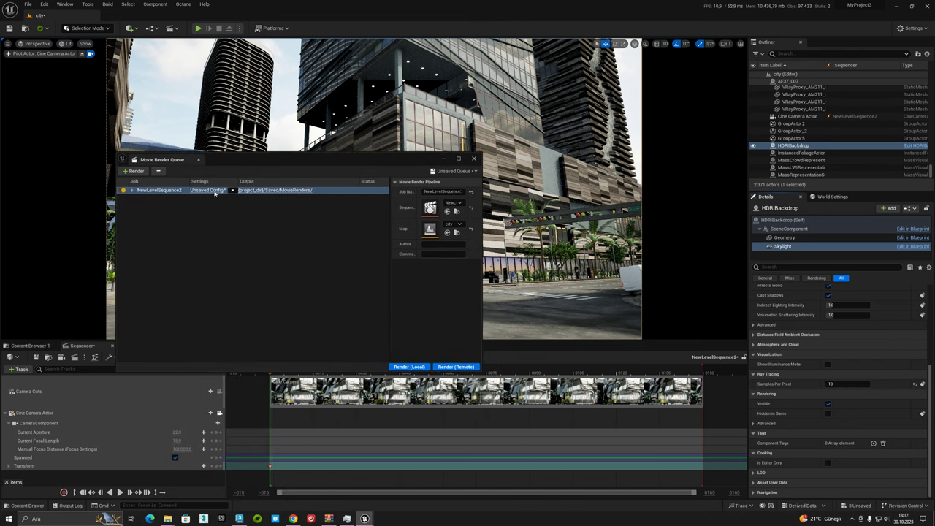
Search the scene list for 'po' and select the PostProcessVolume.
left_click(790, 54)
type("po")
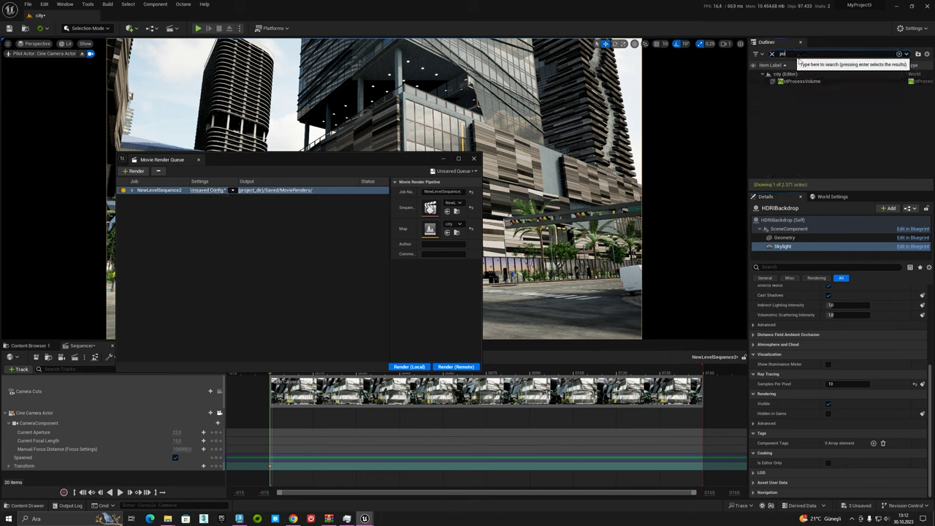
left_click(804, 81)
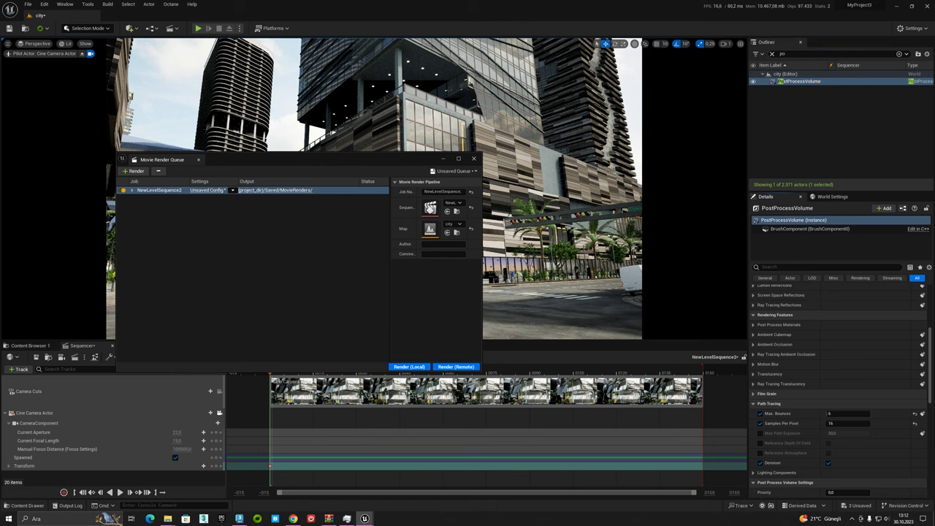
scroll(804, 350, "up", 3)
scroll(808, 409, "up", 3)
scroll(812, 474, "up", 3)
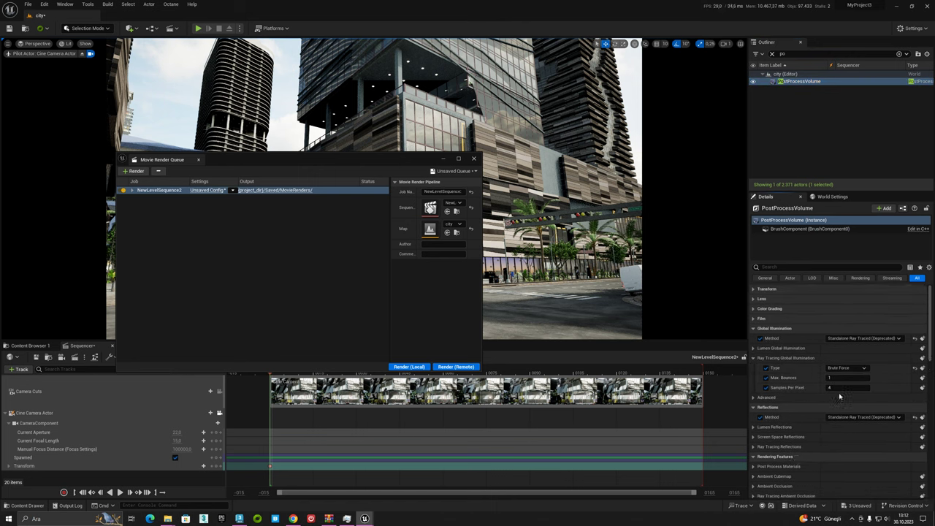
Turn off realtime viewport updates and switch the viewport to Unlit shading.
left_click(7, 44)
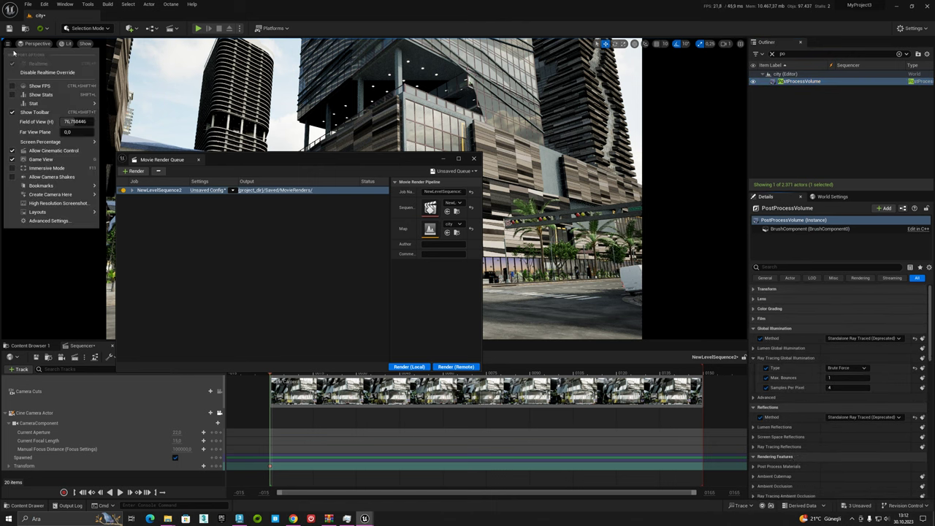
left_click(8, 44)
left_click(8, 45)
left_click(29, 63)
left_click(64, 43)
left_click(73, 73)
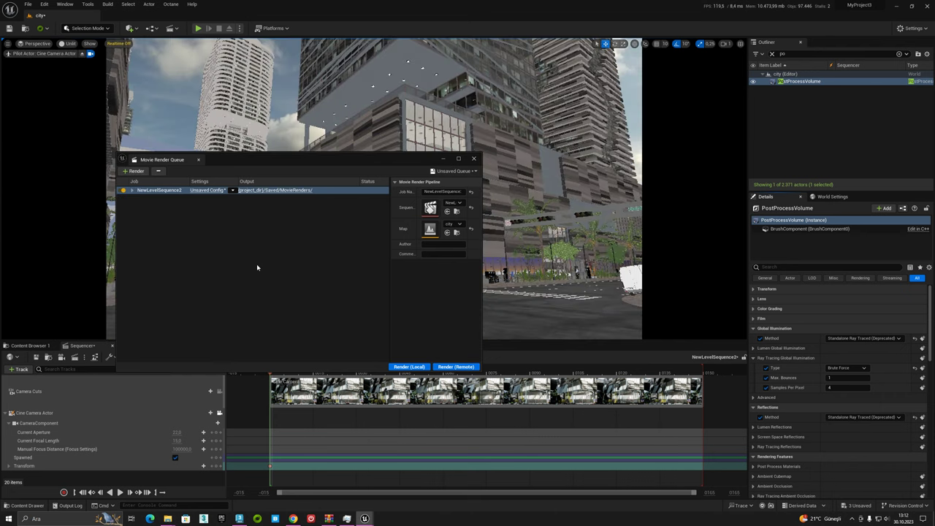
Set ray-traced global illumination to 4 max bounces and 12 samples per pixel.
left_click(256, 263)
left_click(852, 388)
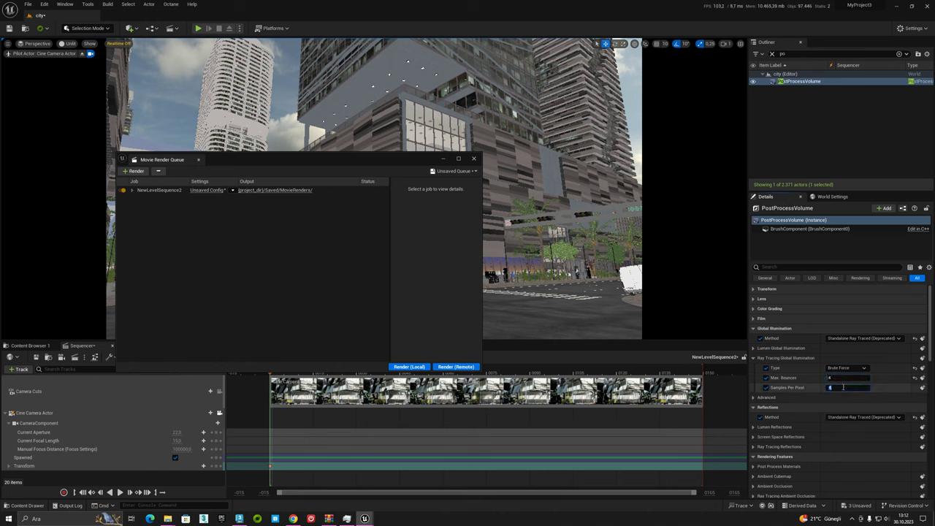
type("16")
key("Return")
scroll(804, 399, "down", 2)
Give ray-traced reflections 3 max bounces and 2 samples per pixel, then open the MovieRenders output folder.
left_click(779, 404)
left_click(831, 425)
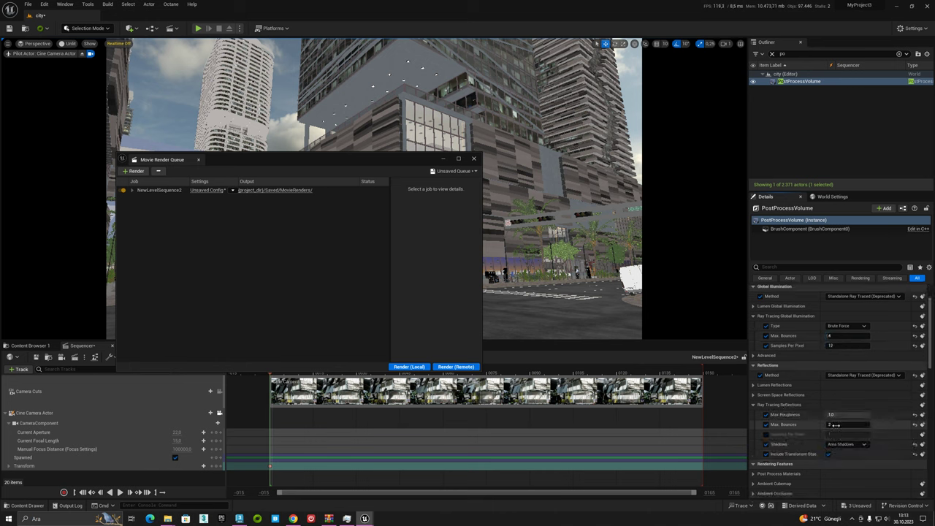
left_click(766, 434)
left_click(833, 434)
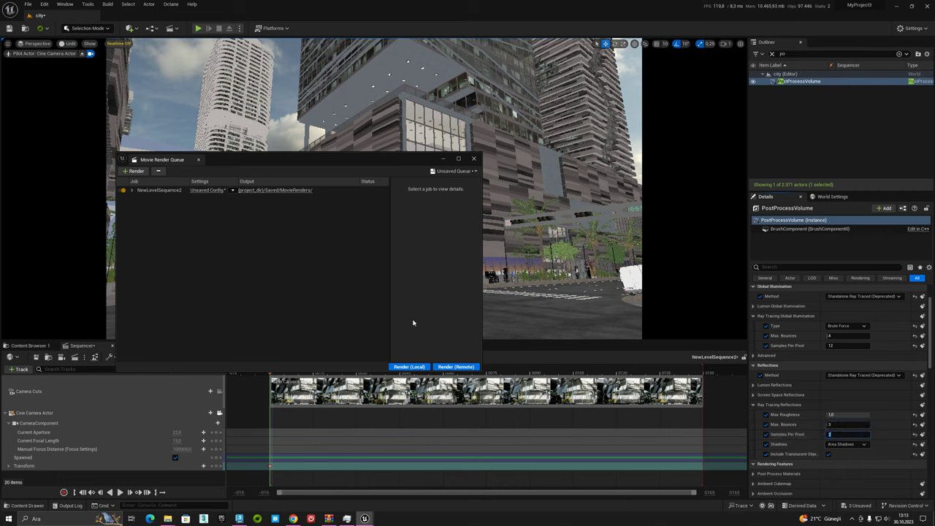
left_click(275, 190)
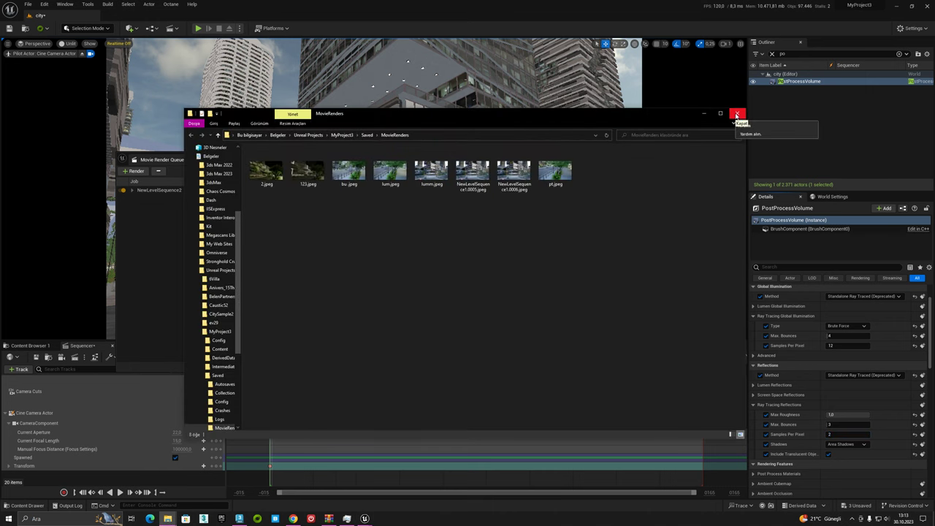
Close Explorer and render NewLevelSequence2 locally, watching GPU load and the Render Preview reach frame 2 of 150.
left_click(736, 115)
left_click(409, 368)
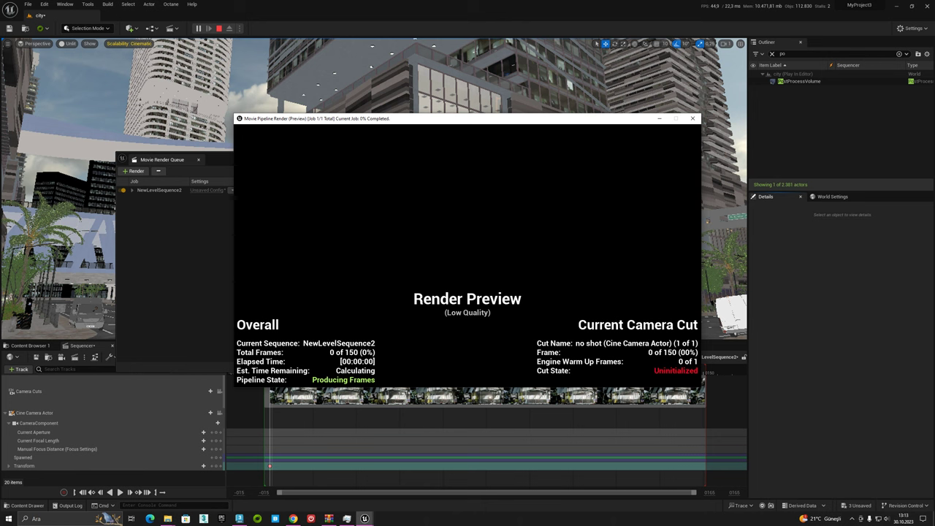
left_click(347, 519)
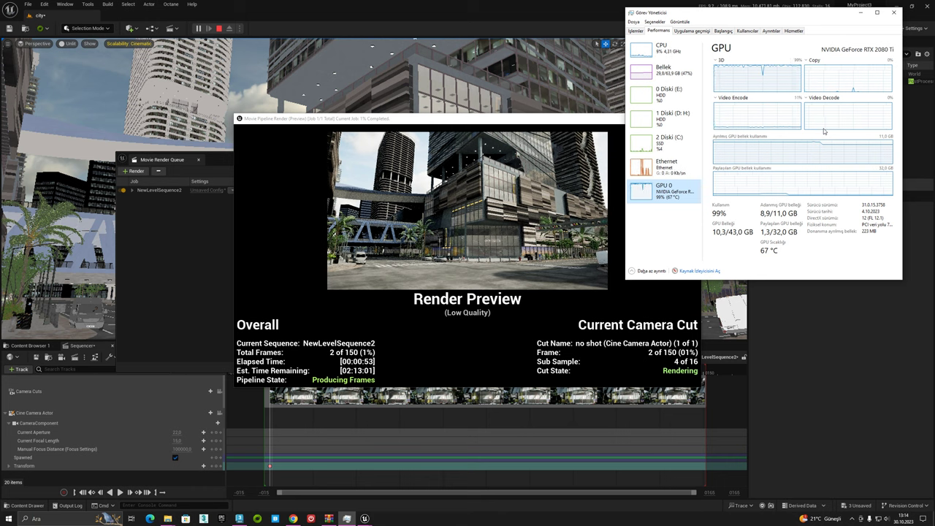
left_click(584, 119)
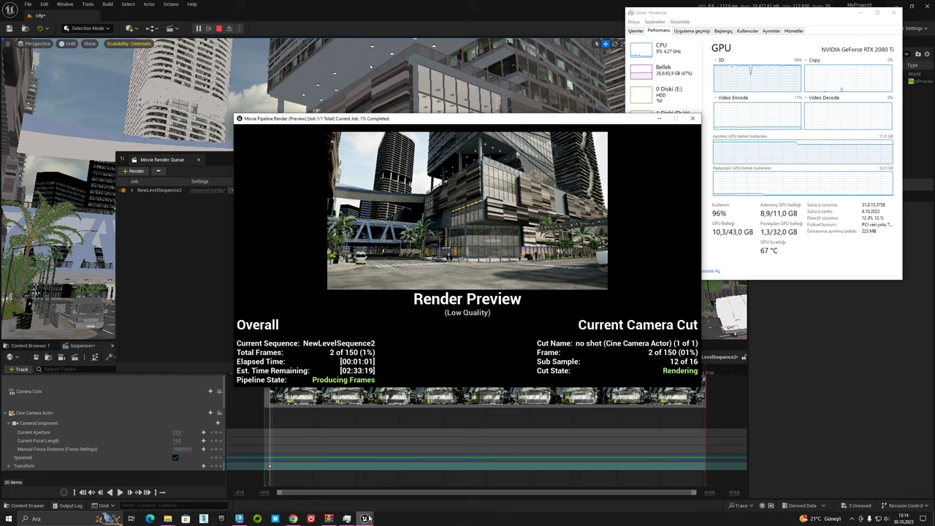
mouse_move(365, 519)
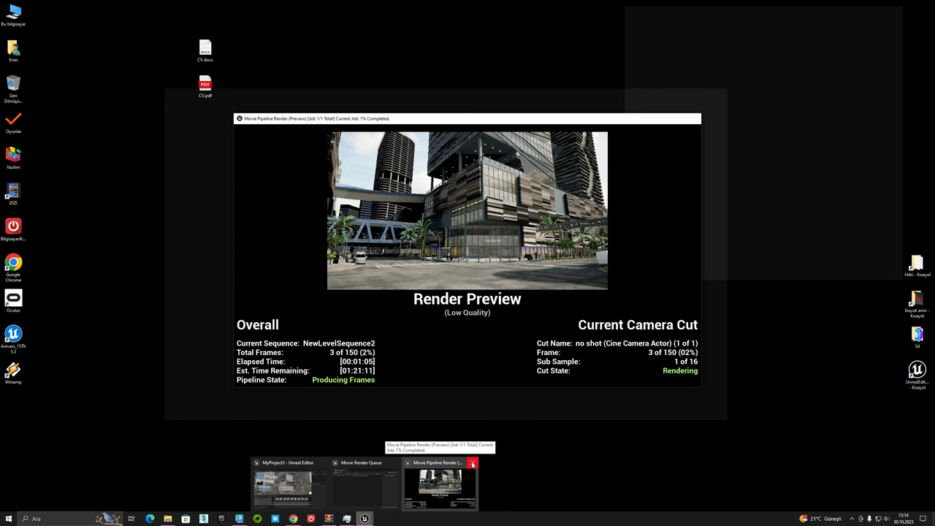
Close the Render Preview and Message Log, then open NewLevelSequence2.0000.jpeg from this project's MovieRenders folder.
left_click(473, 464)
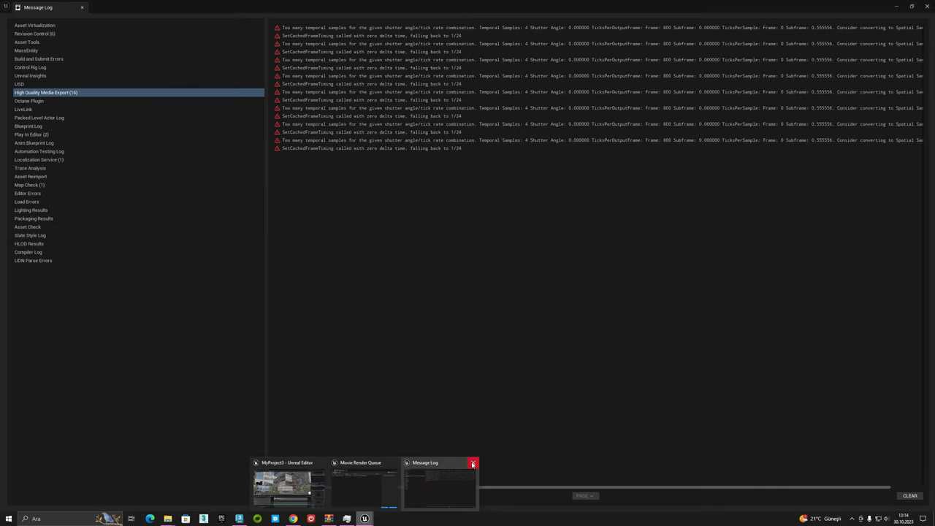
left_click(473, 464)
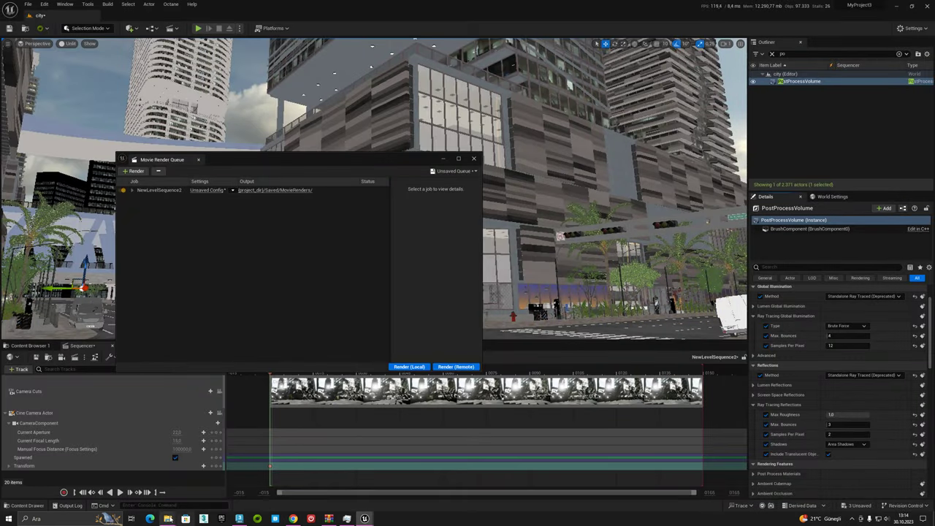
mouse_move(168, 517)
left_click(166, 484)
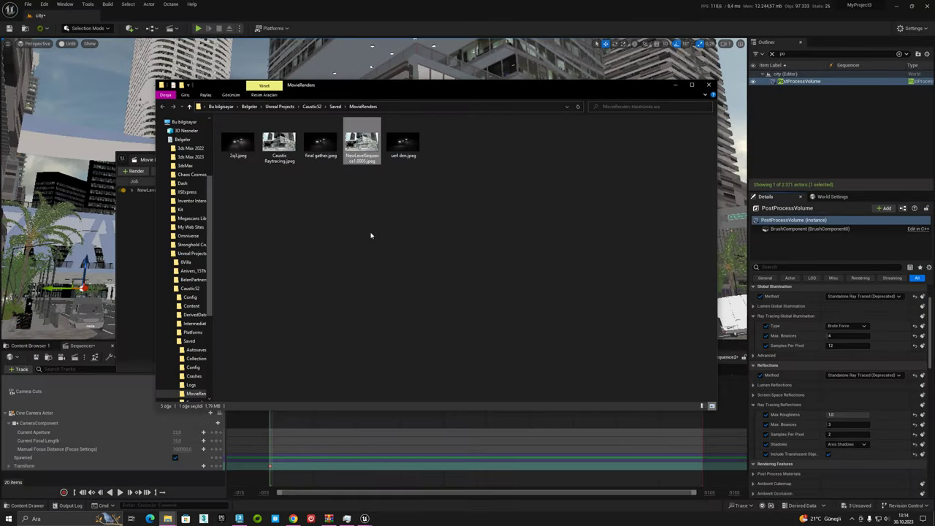
left_click(159, 309)
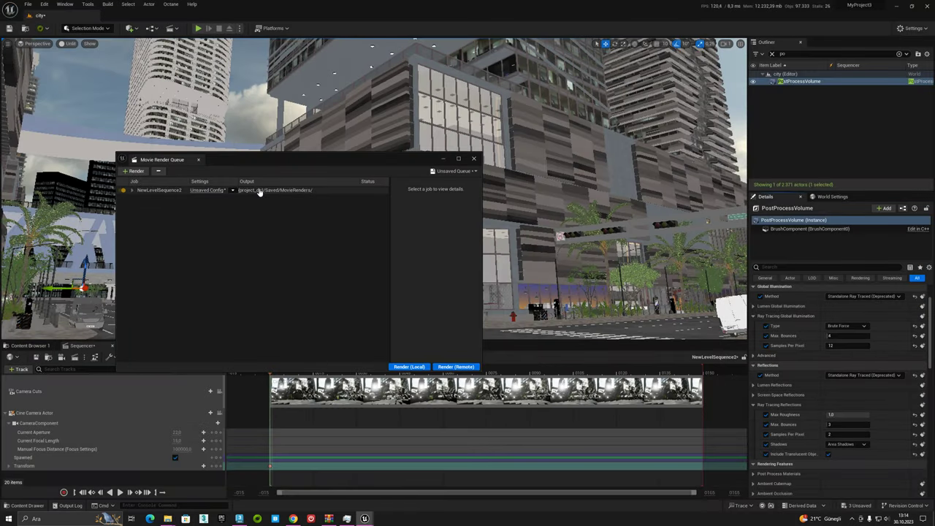
left_click(259, 191)
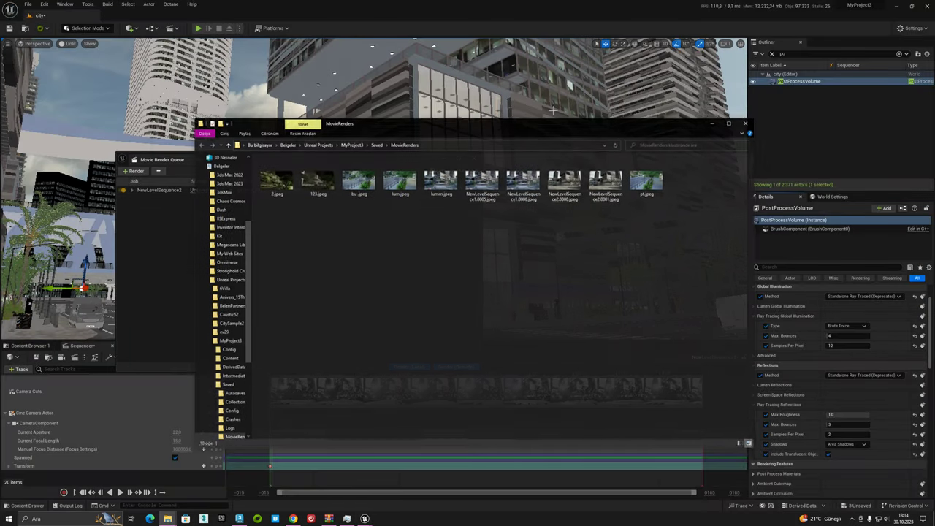
double_click(569, 186)
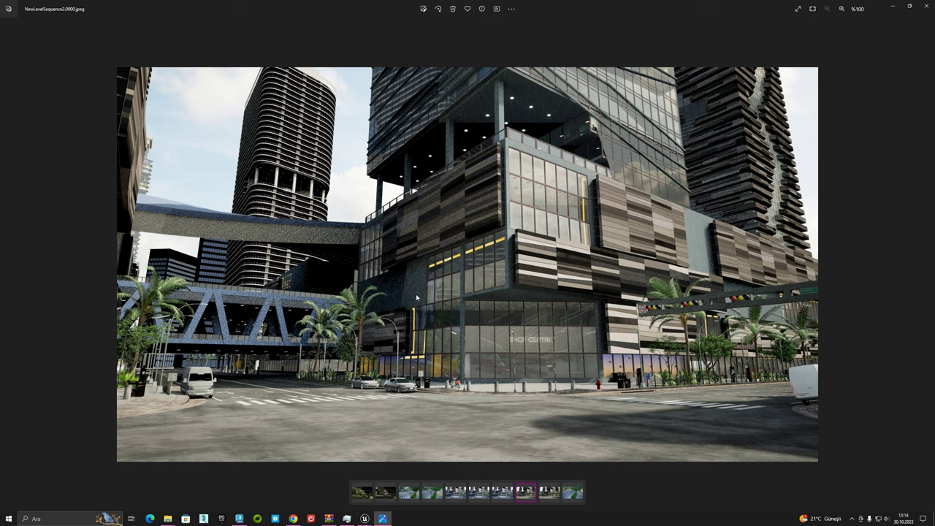
scroll(441, 297, "up", 2)
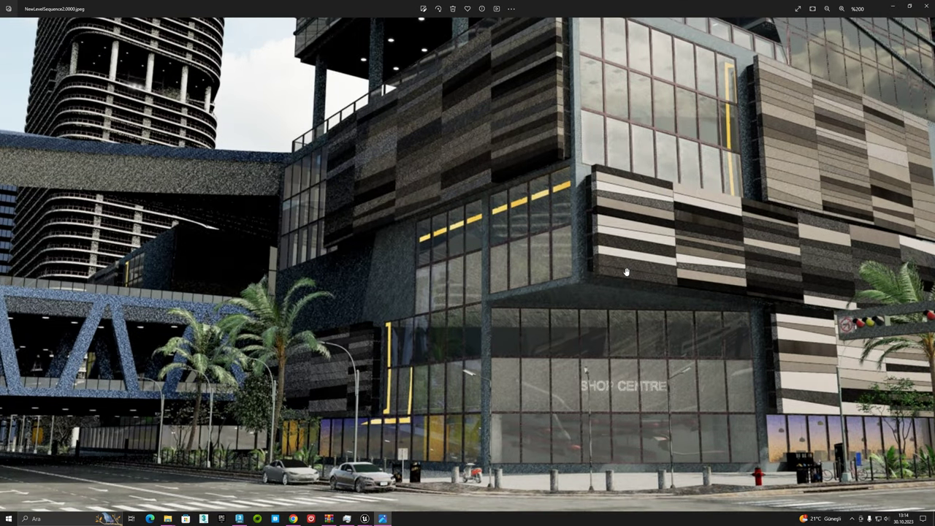
scroll(606, 268, "down", 2)
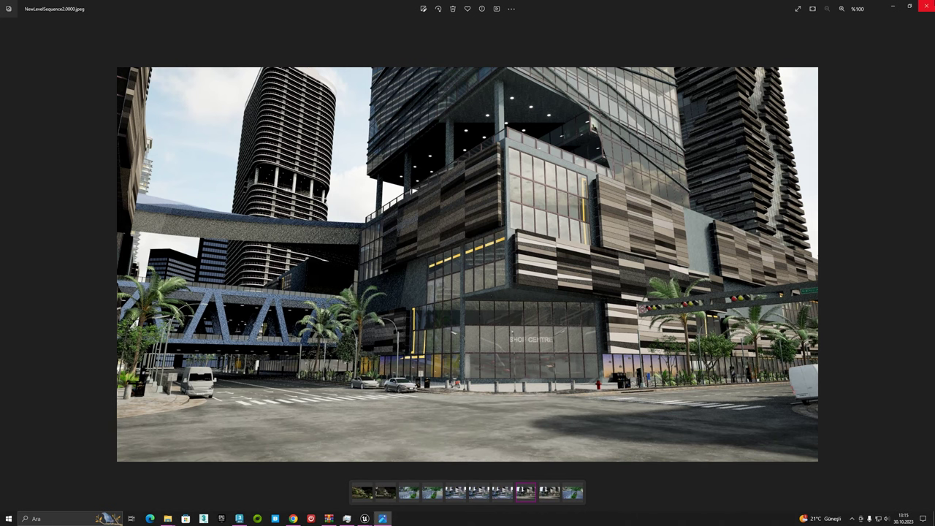
left_click(927, 4)
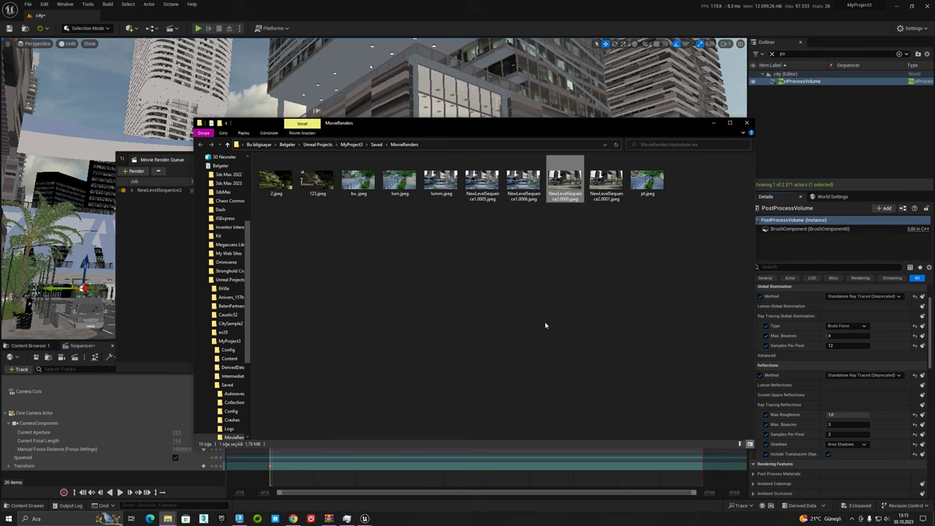
Rename NewLevelSequence2.0000 to 'ray tracing standart ue5' and switch back to the Unreal editor.
key("F2")
type("ray tracing")
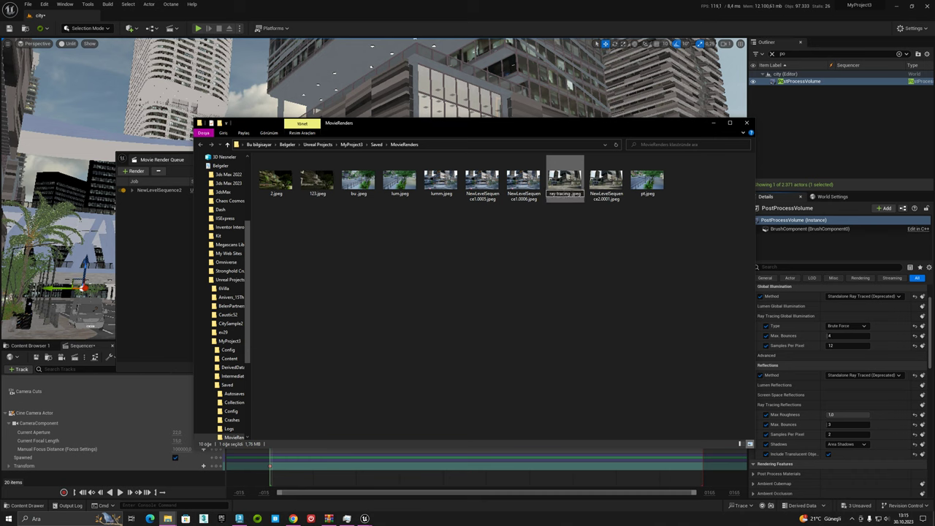
type(" standart ue5")
key("Return")
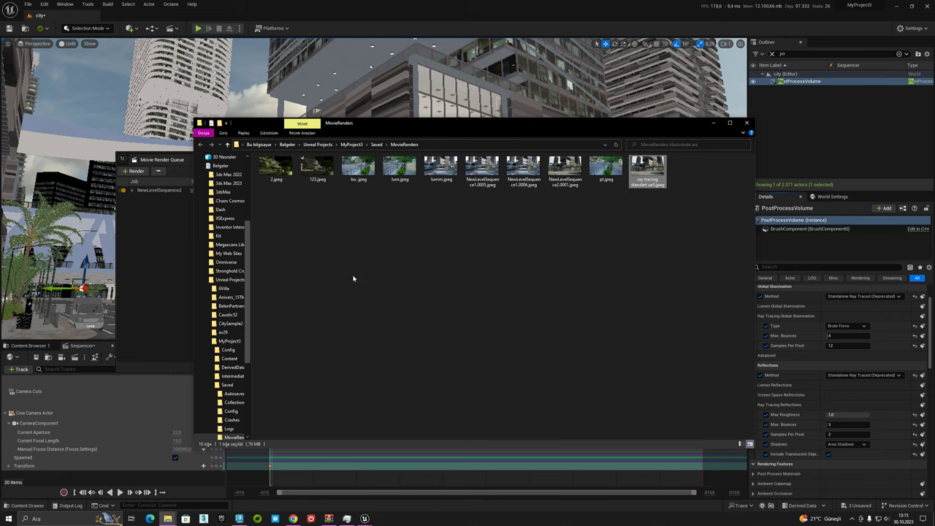
left_click(460, 4)
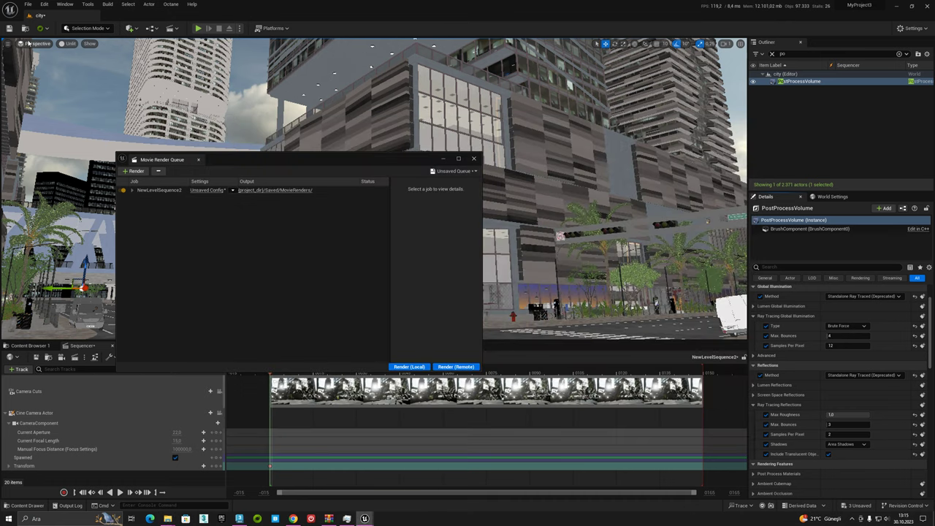
Switch the viewport to Lit and disable the Samples Per Pixel and Max Bounces overrides.
left_click(70, 43)
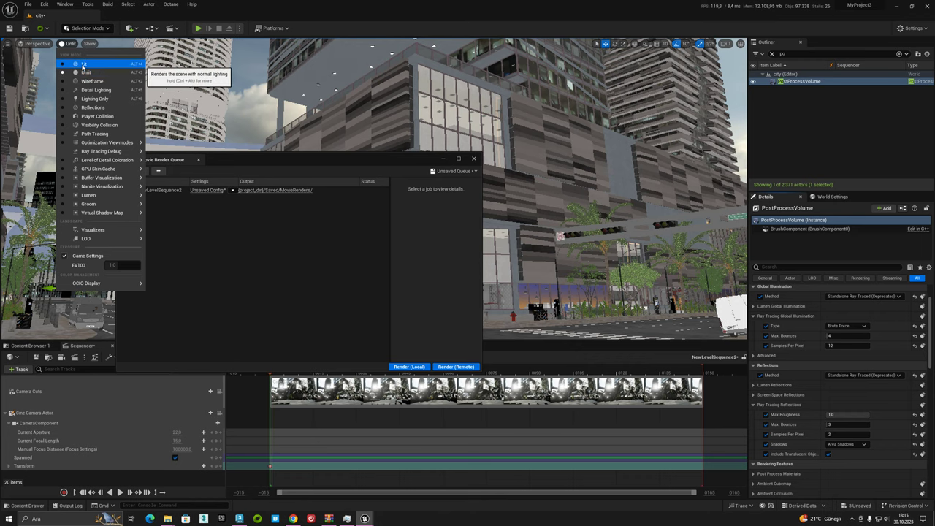
left_click(83, 65)
left_click(766, 347)
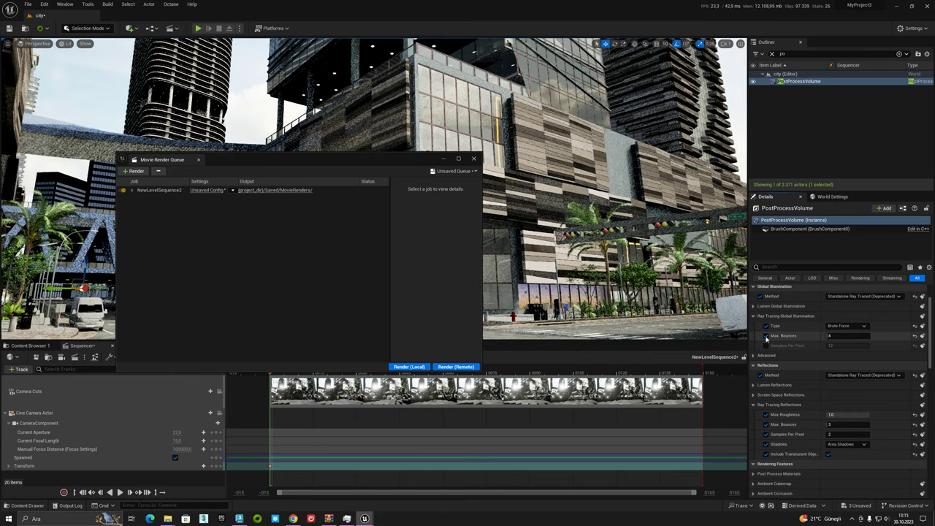
left_click(766, 335)
Try Final Gather for ray-traced GI, then revert it to Brute Force.
left_click_drag(374, 164, 318, 264)
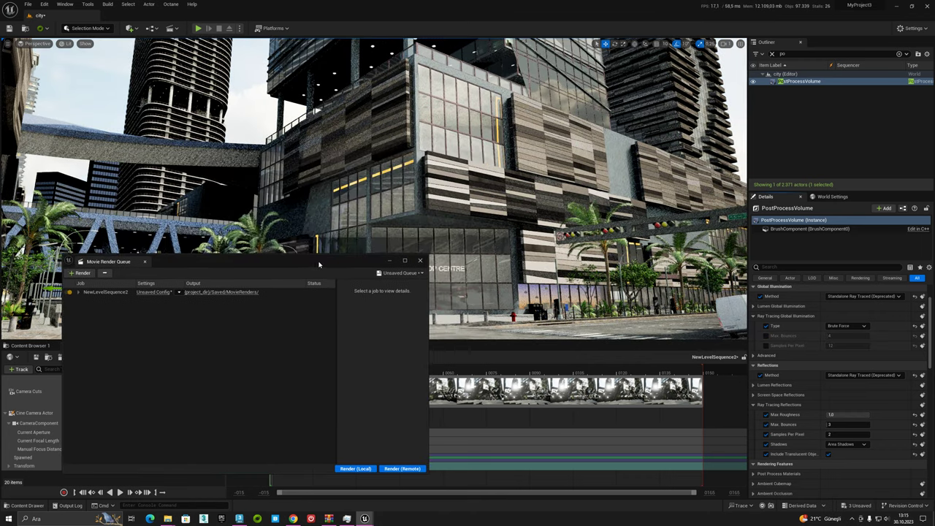
left_click(848, 326)
left_click(844, 347)
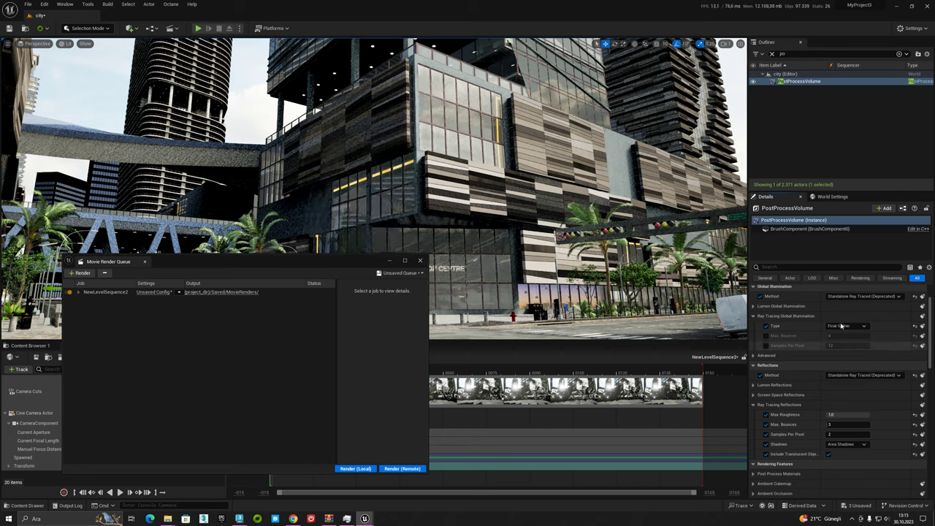
key("ctrl+z")
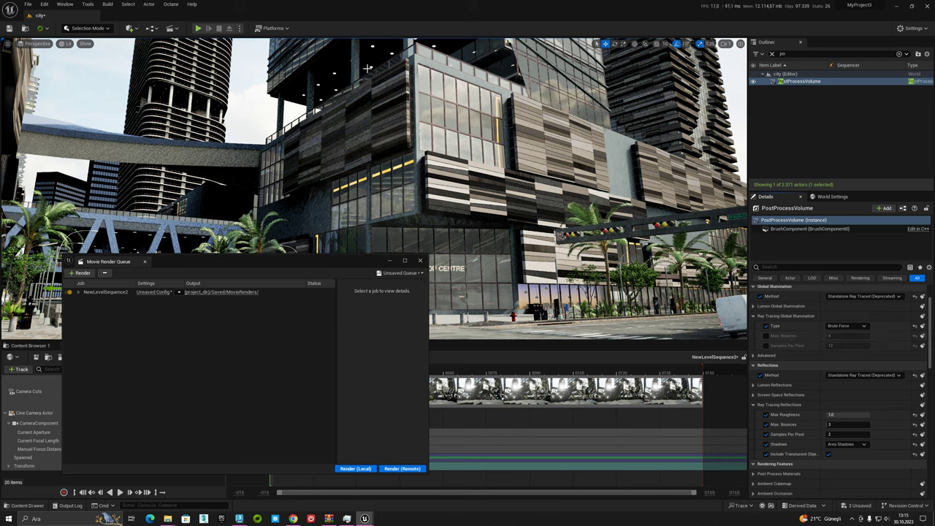
mouse_move(326, 264)
left_mouse_down()
mouse_move(336, 256)
mouse_move(319, 281)
left_mouse_up()
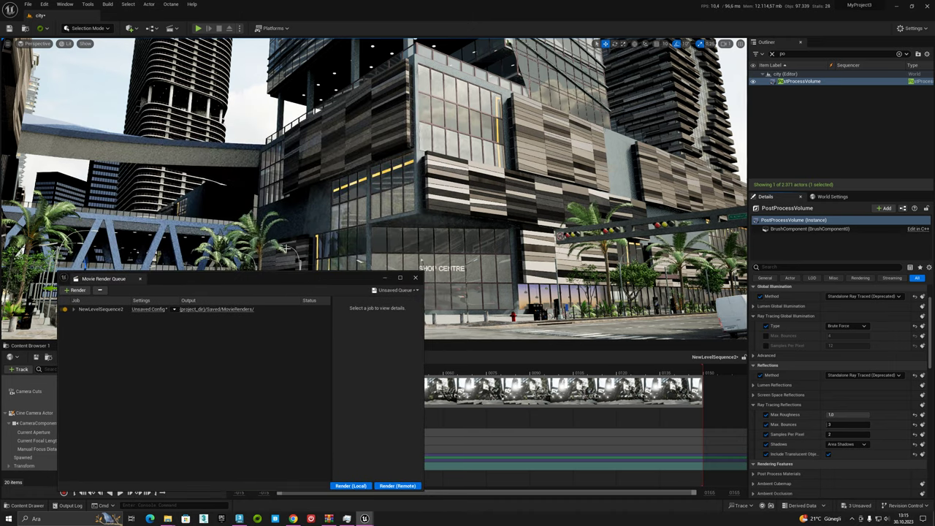
Preview the scene in Path Tracing, return to Lit, and disable the Reflections and GI Method overrides.
left_click(67, 44)
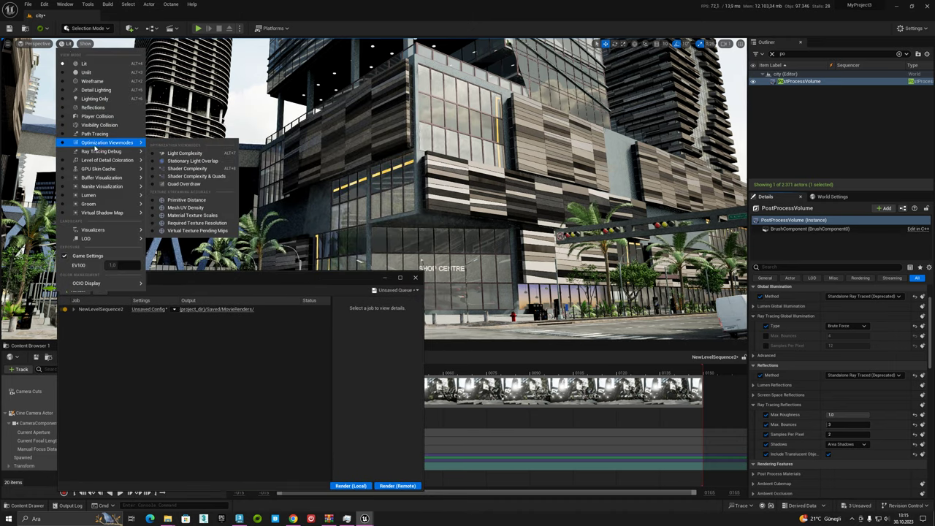
left_click(106, 133)
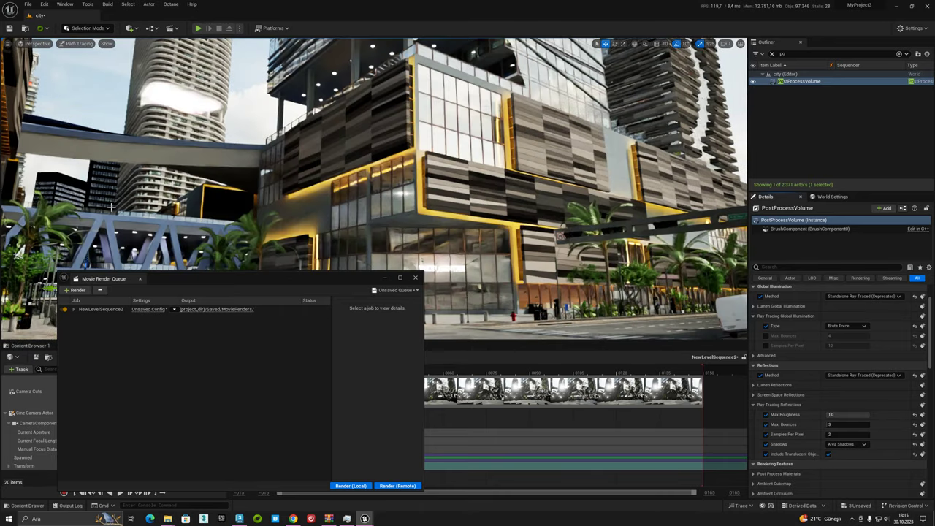
left_click(80, 44)
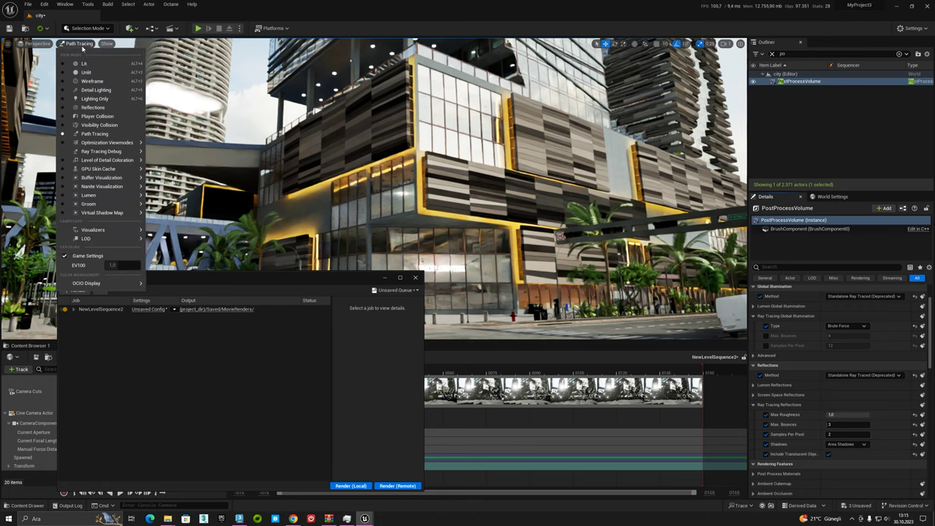
left_click(95, 59)
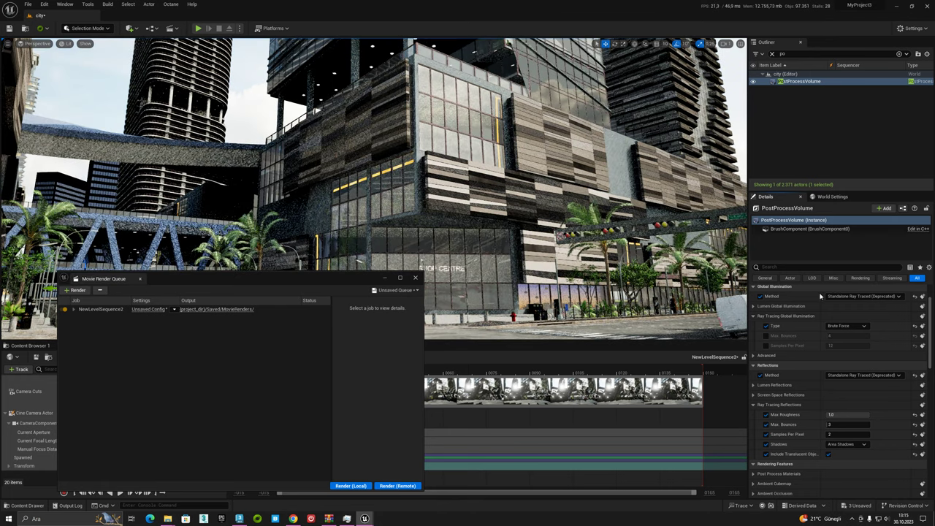
left_click(765, 374)
left_click(764, 296)
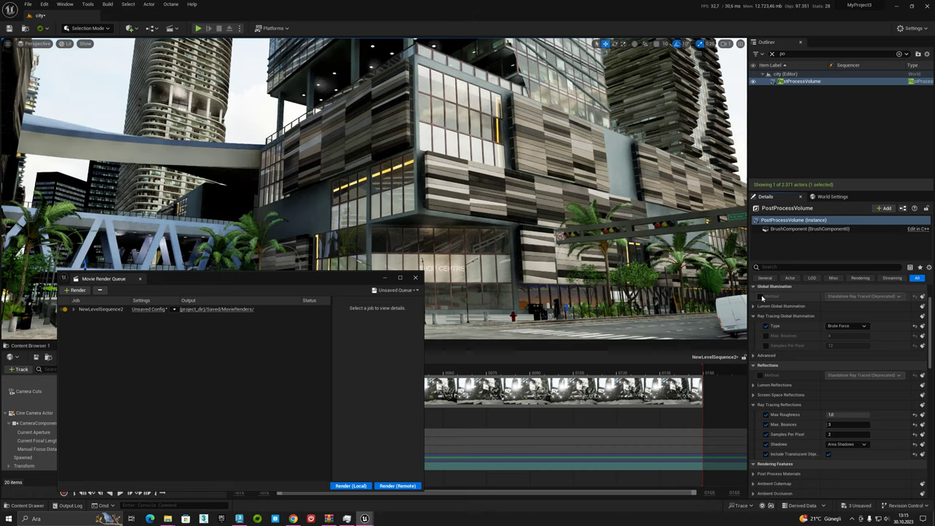
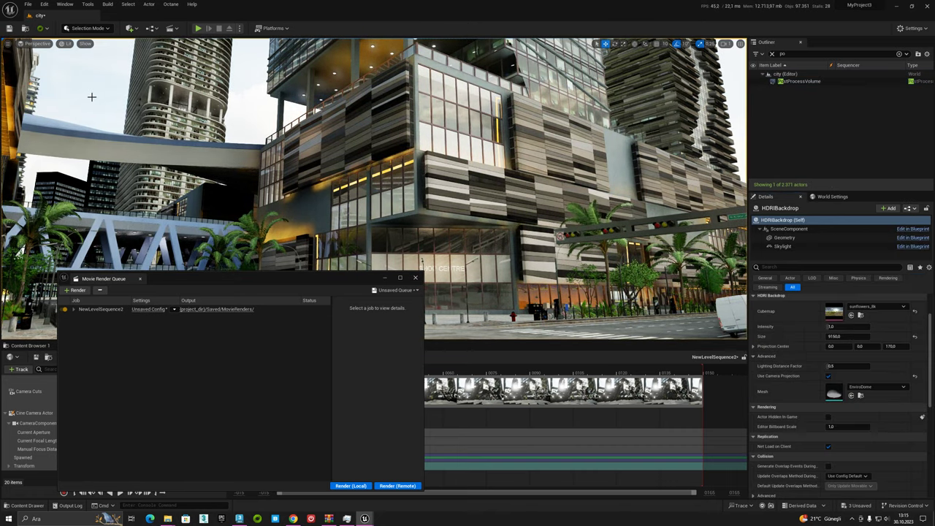
Set the HDRIBackdrop's Skylight intensity and the backdrop's own intensity both to 2.
left_click(795, 247)
left_click(846, 377)
type("2")
key("Return")
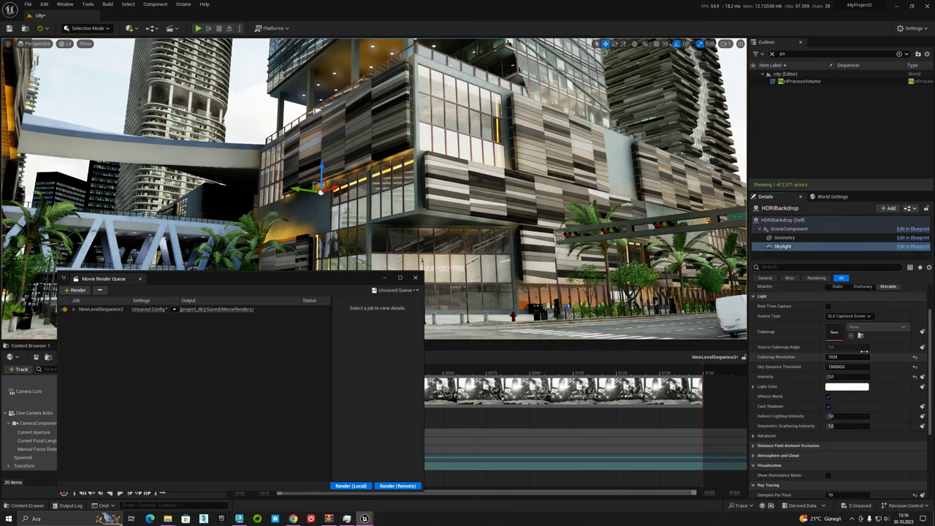
left_click(783, 220)
left_click(848, 327)
type("2")
key("Return")
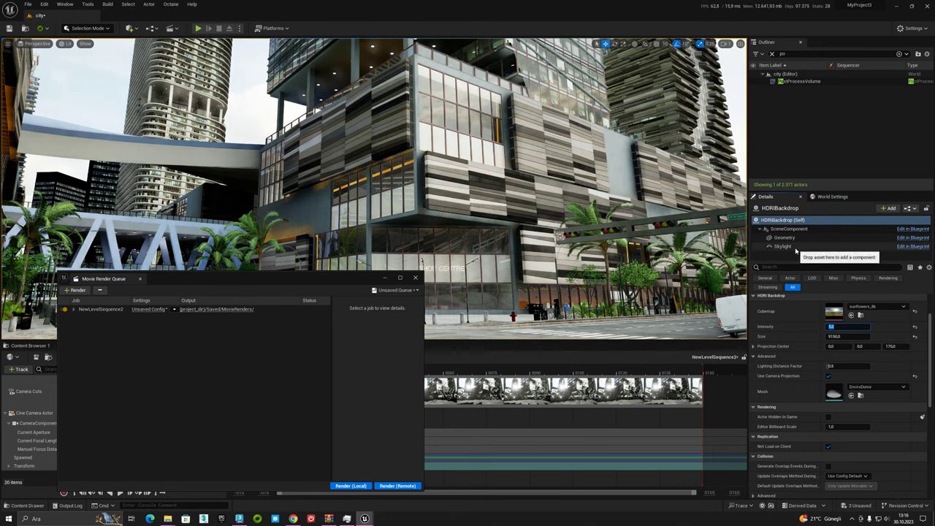
Enable the PostProcessVolume's ray-traced GI and reflections overrides and close the Movie Render Queue.
left_click(800, 81)
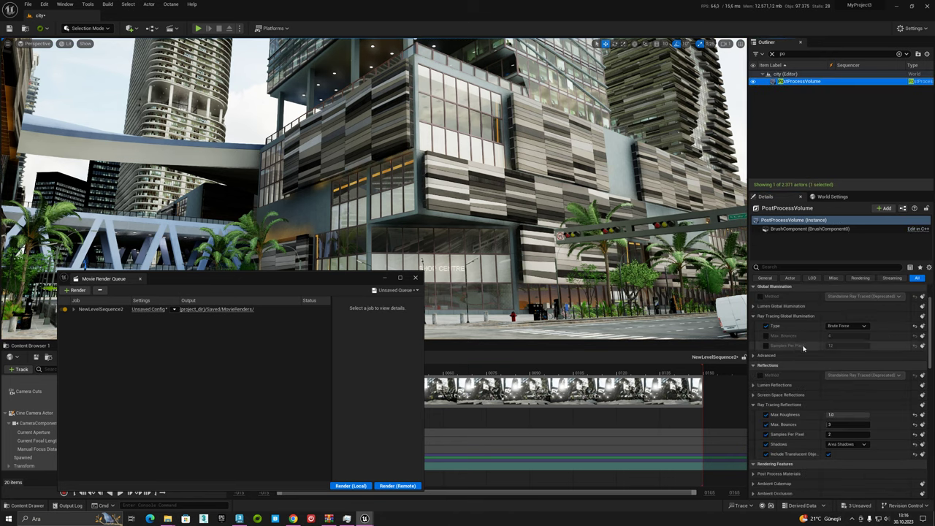
left_click(761, 296)
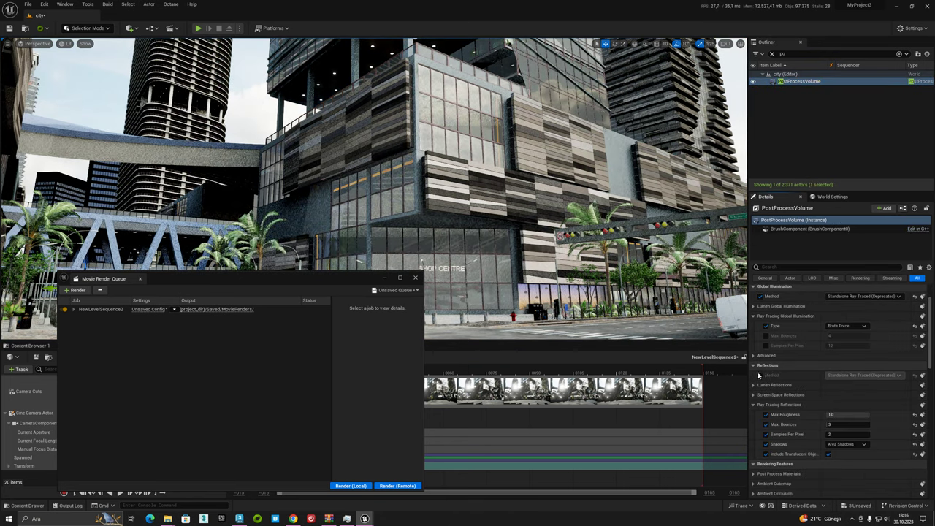
left_click(760, 375)
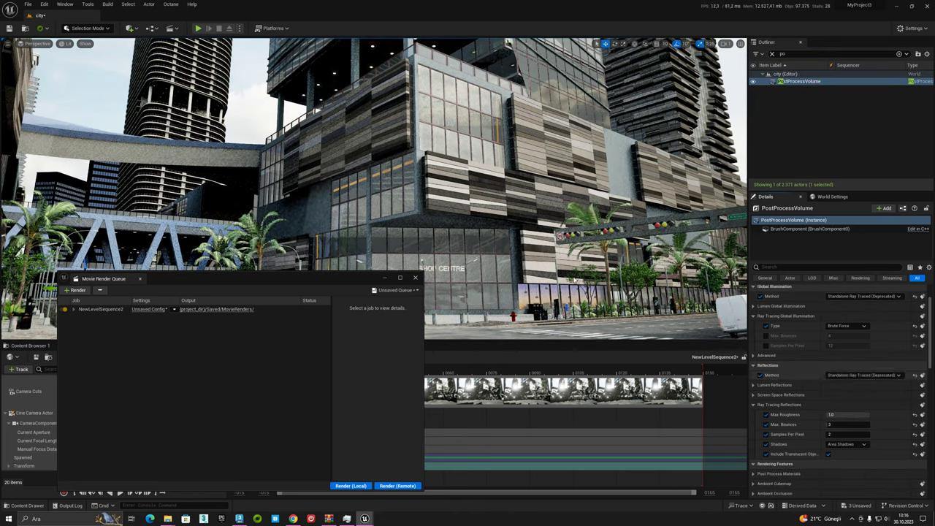
right_click_drag(374, 190, 374, 182)
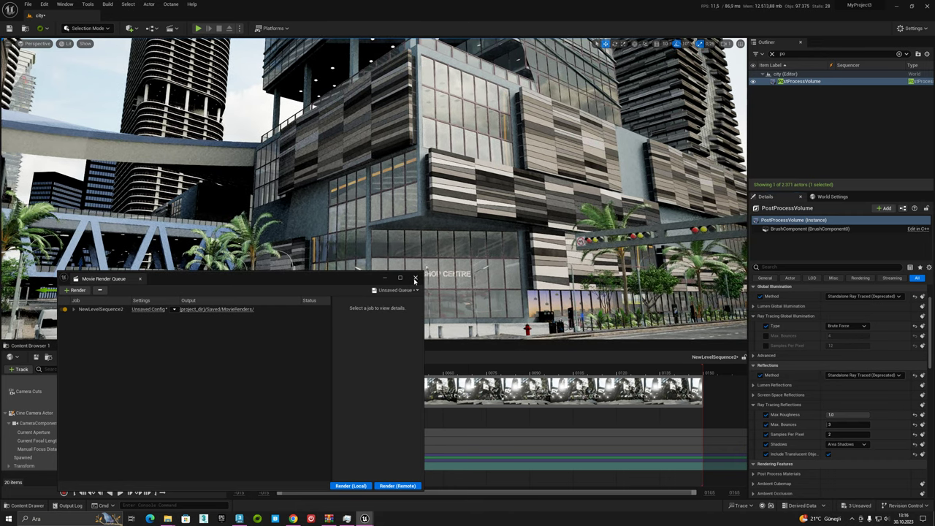
left_click(415, 279)
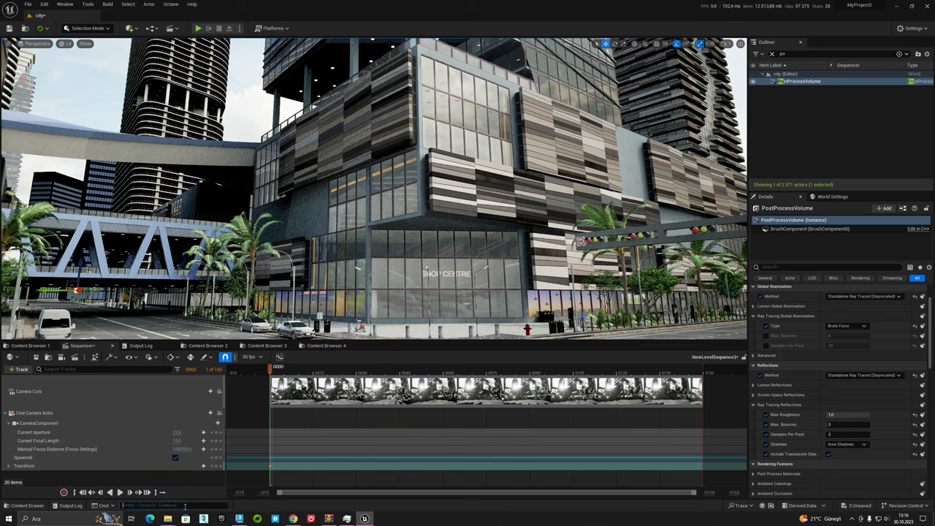
Rerun r.RayTracing.Culling 2 in the console and recheck the reflections override.
key("Up")
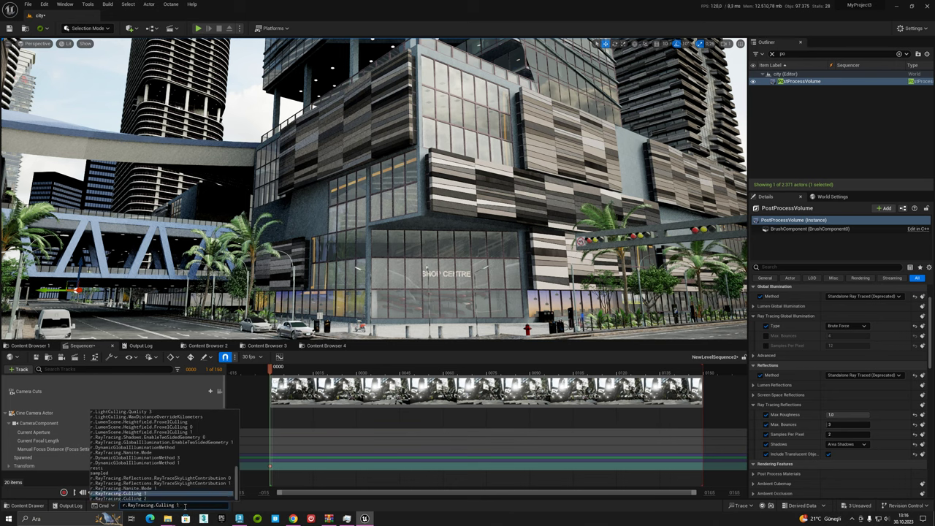
key("Return")
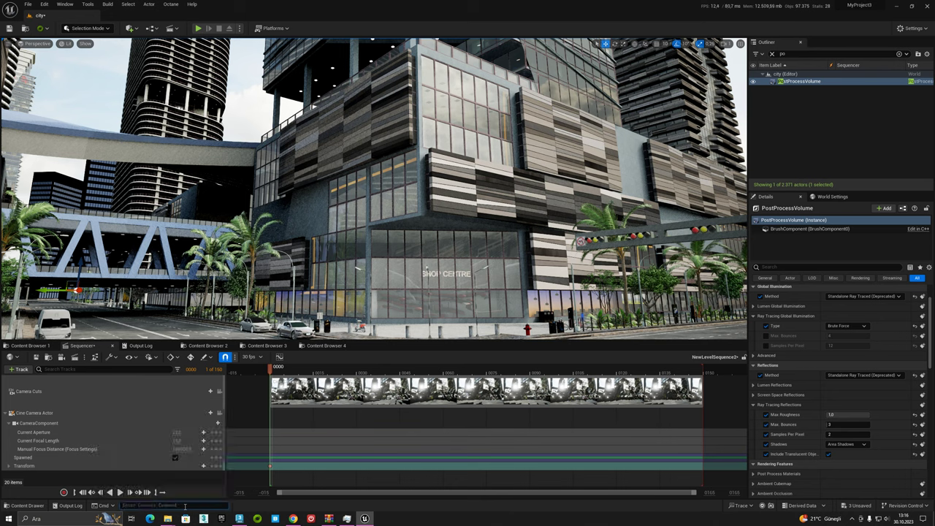
left_click(761, 375)
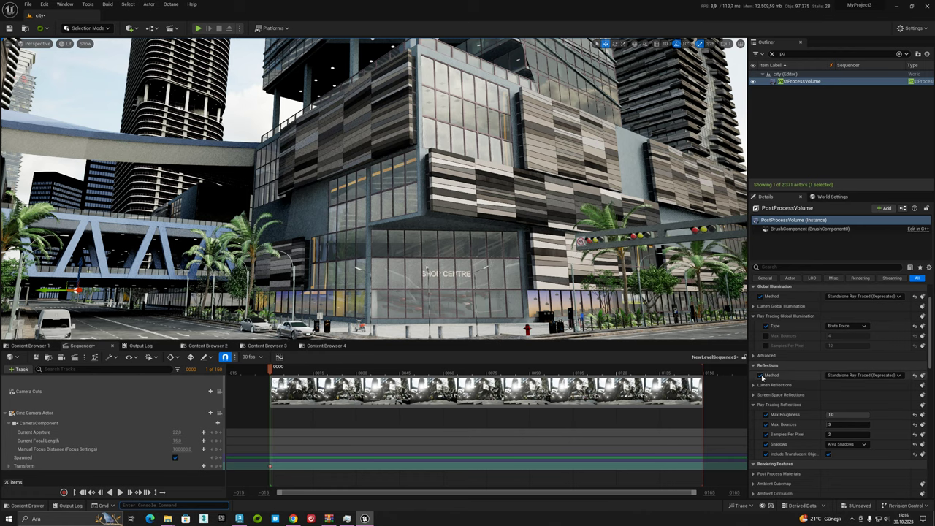
left_click(761, 375)
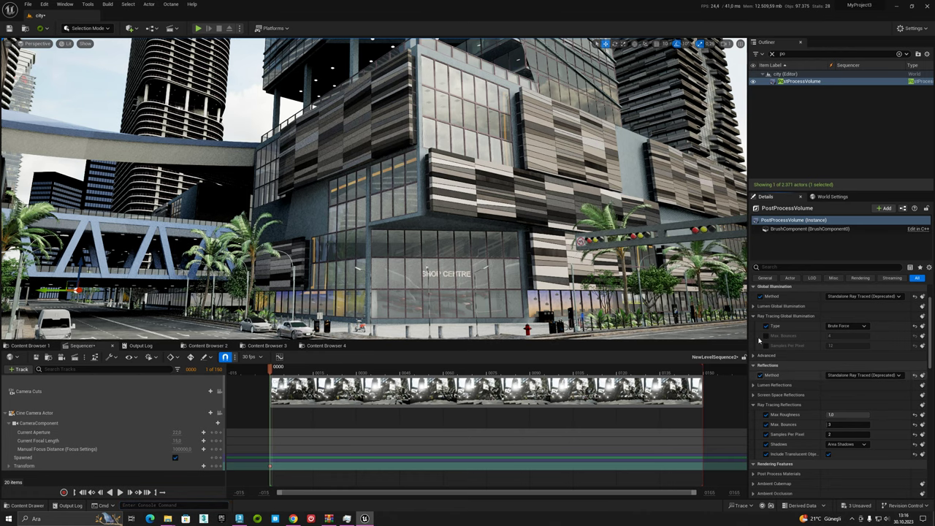
Turn off the GI and reflections method overrides, enlarge the viewport and fly toward the shop centre.
left_click(760, 297)
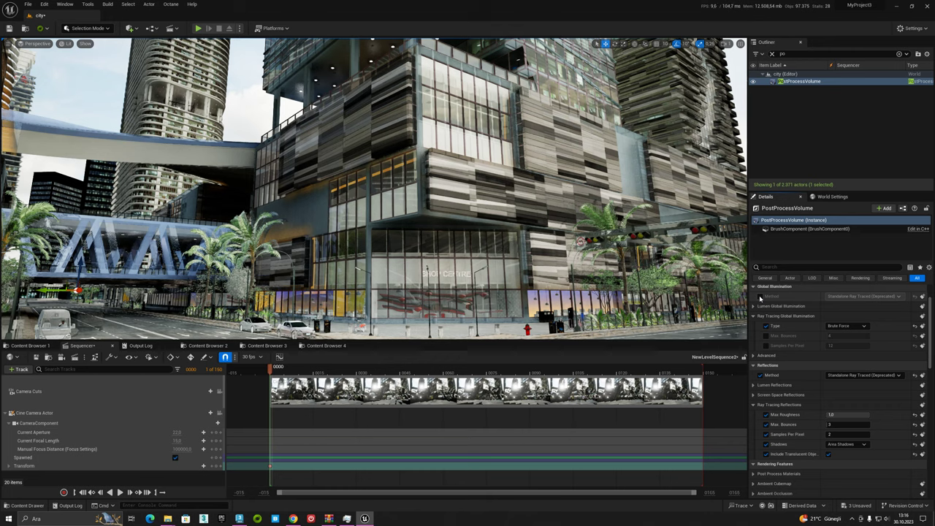
left_click(760, 375)
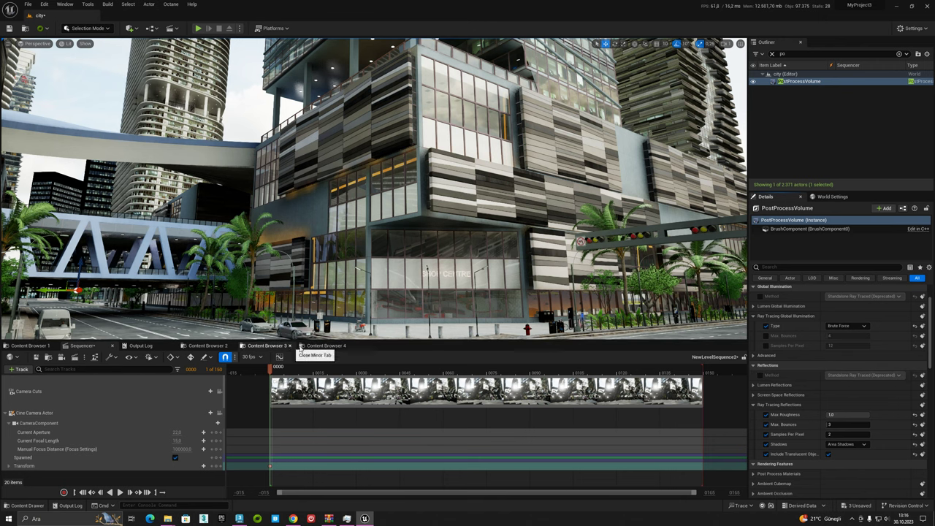
left_click_drag(434, 341, 434, 387)
mouse_move(434, 293)
right_mouse_down()
mouse_move(409, 299)
mouse_move(453, 295)
right_mouse_up()
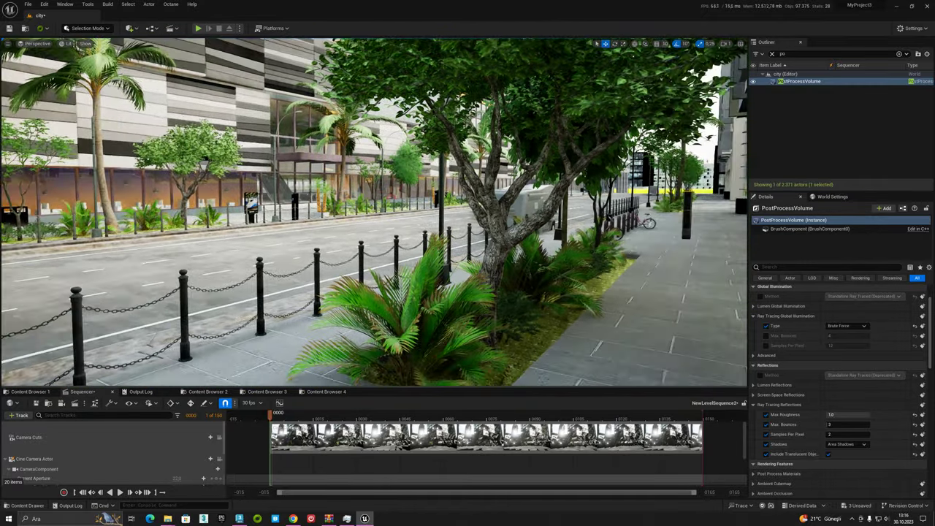
Re-enable the reflections and GI overrides, expand Ray Tracing Ambient Occlusion, then uncheck the GI override.
right_click_drag(453, 296, 446, 294)
left_click(760, 375)
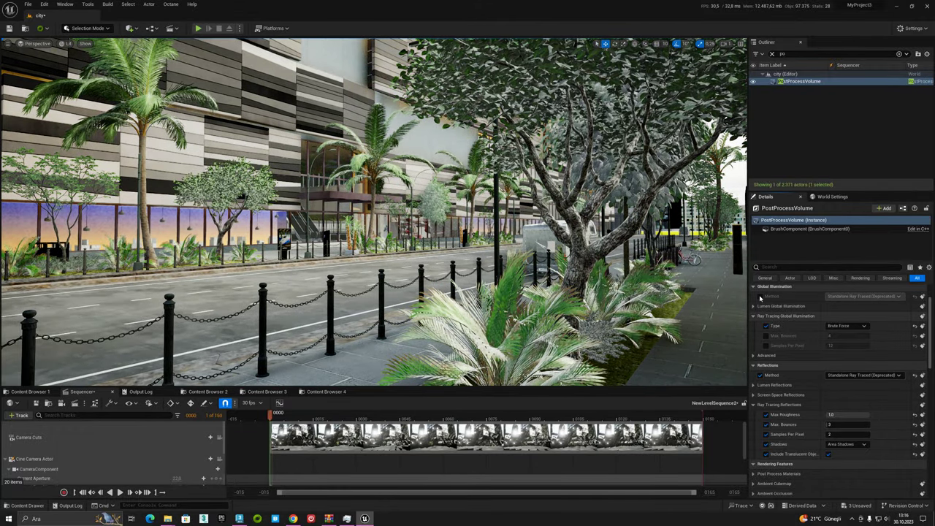
left_click(760, 296)
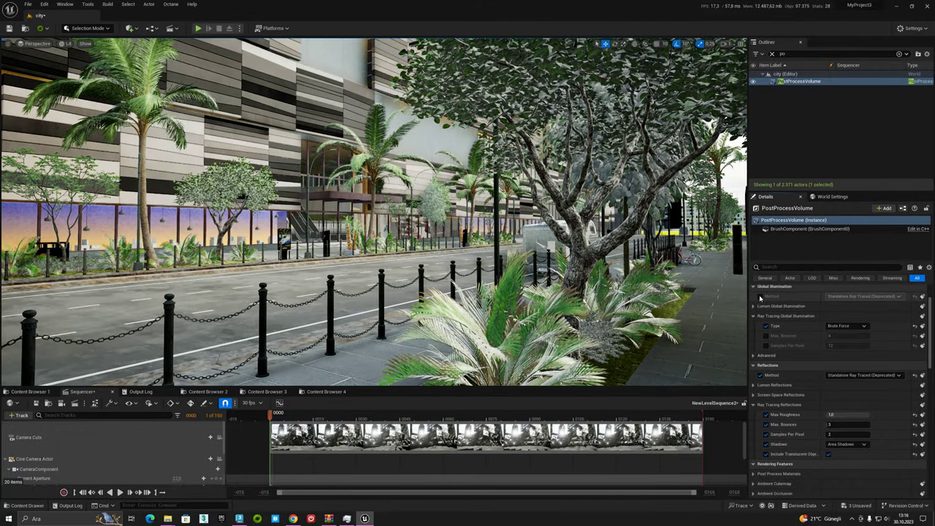
scroll(778, 402, "down", 5)
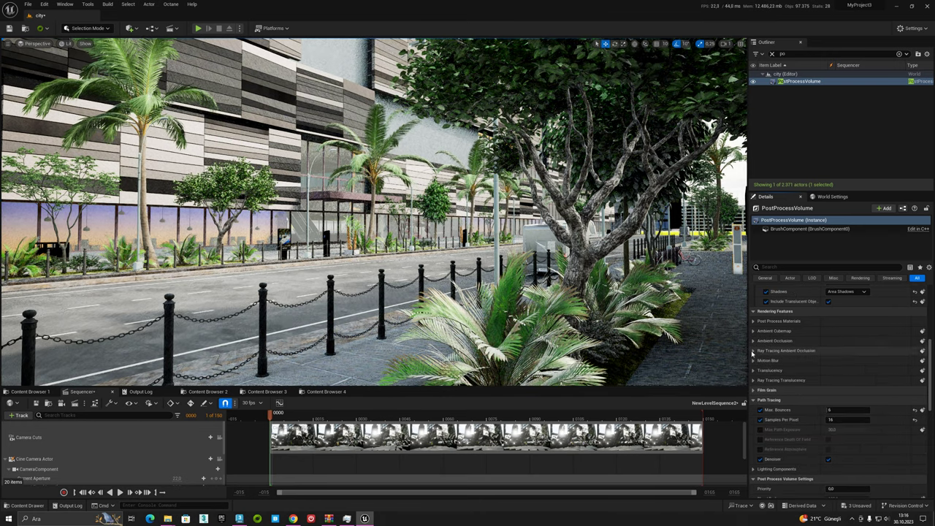
left_click(754, 351)
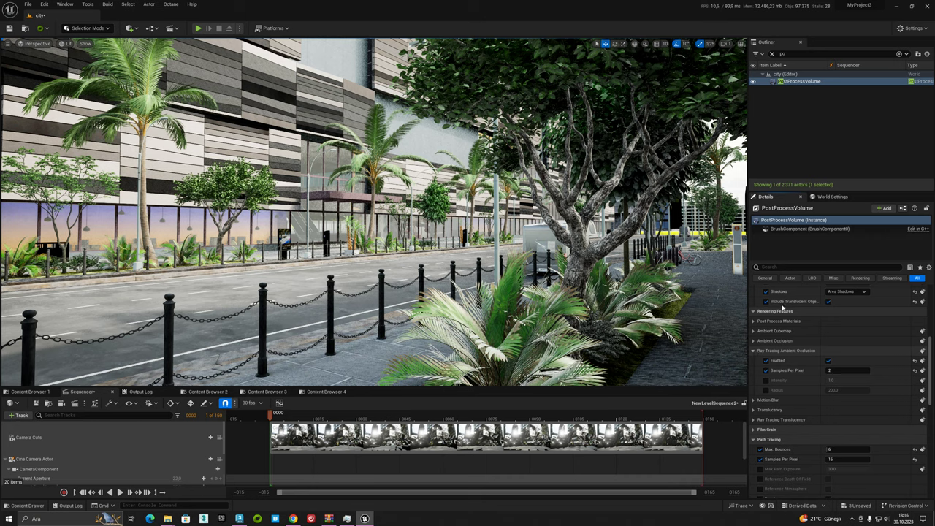
scroll(788, 469, "up", 5)
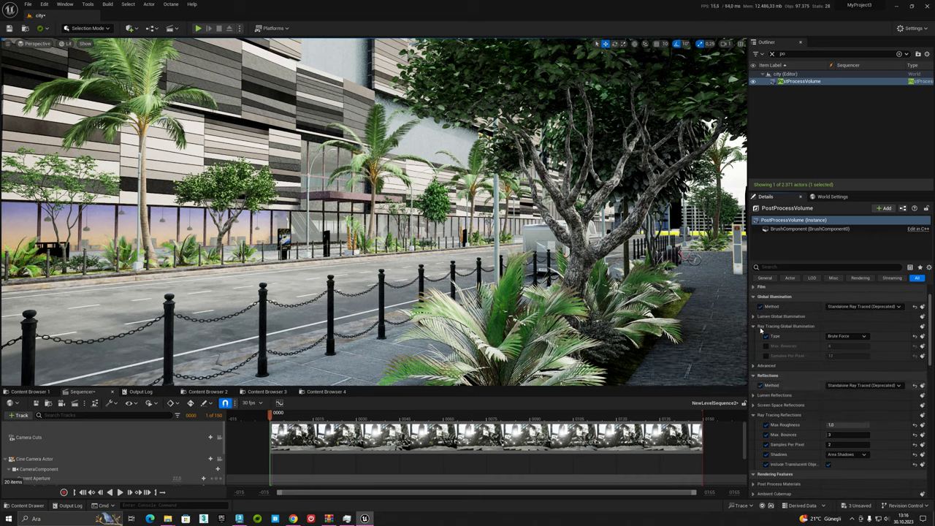
left_click(760, 306)
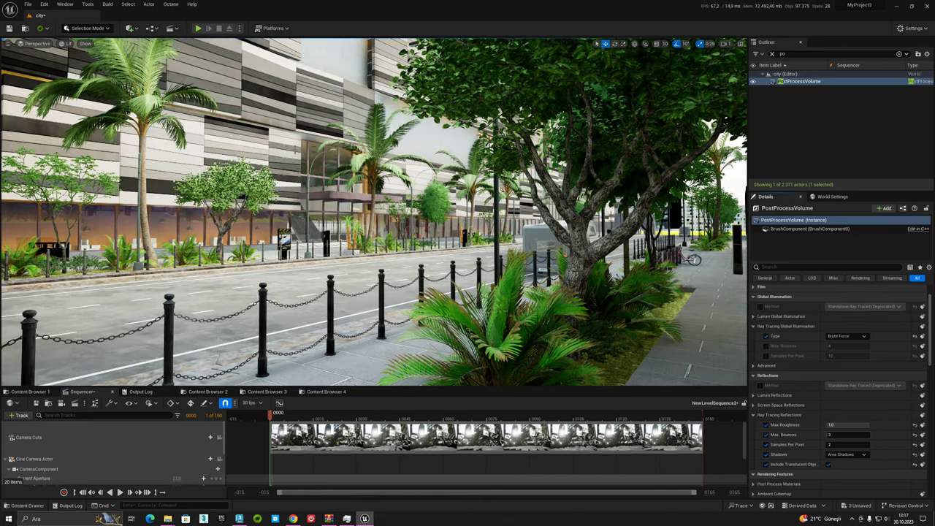
Switch the viewport view mode to Path Tracing, then to Unlit.
left_click(64, 44)
left_click(88, 124)
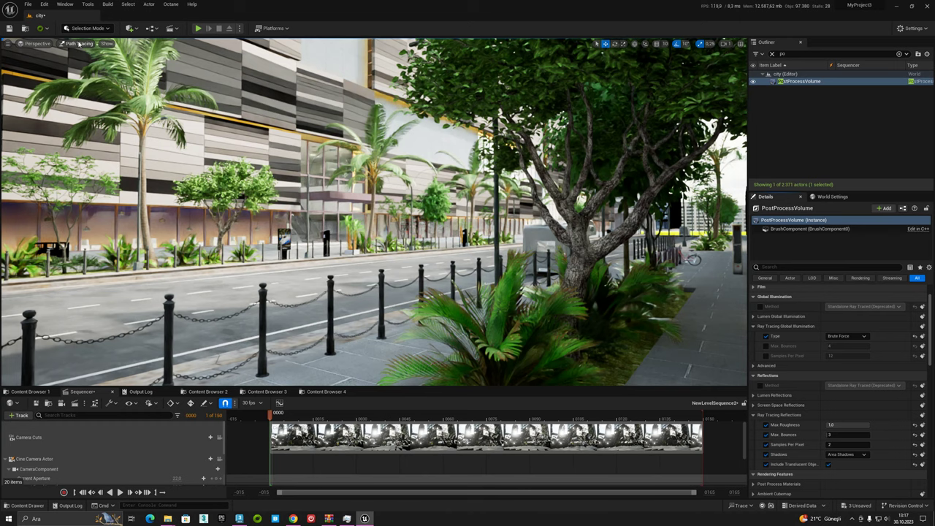
left_click(85, 71)
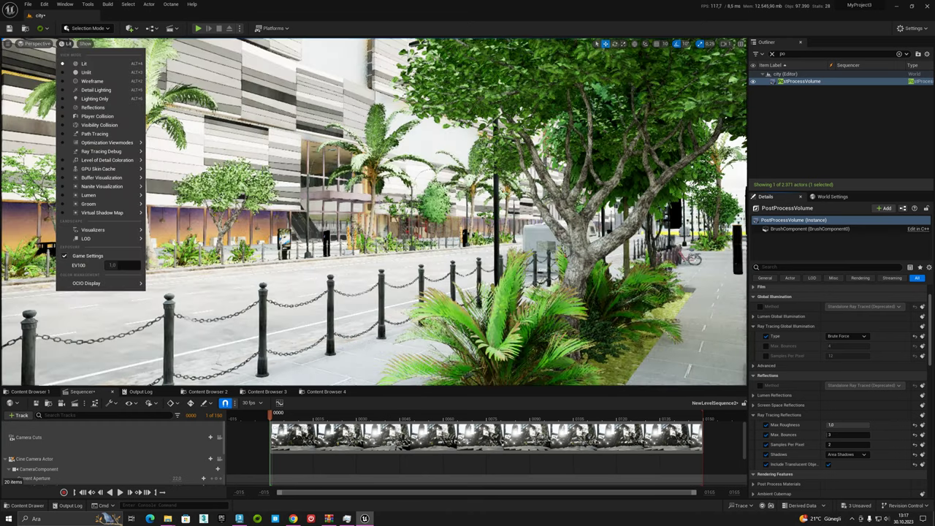
Return the viewport to Lit and re-enable the ray-traced reflections and GI overrides.
left_click(70, 65)
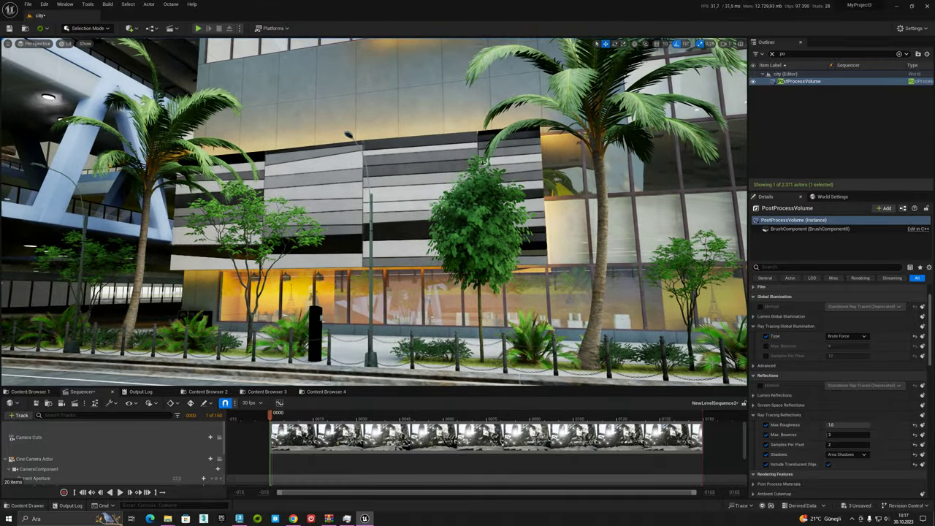
left_click(761, 385)
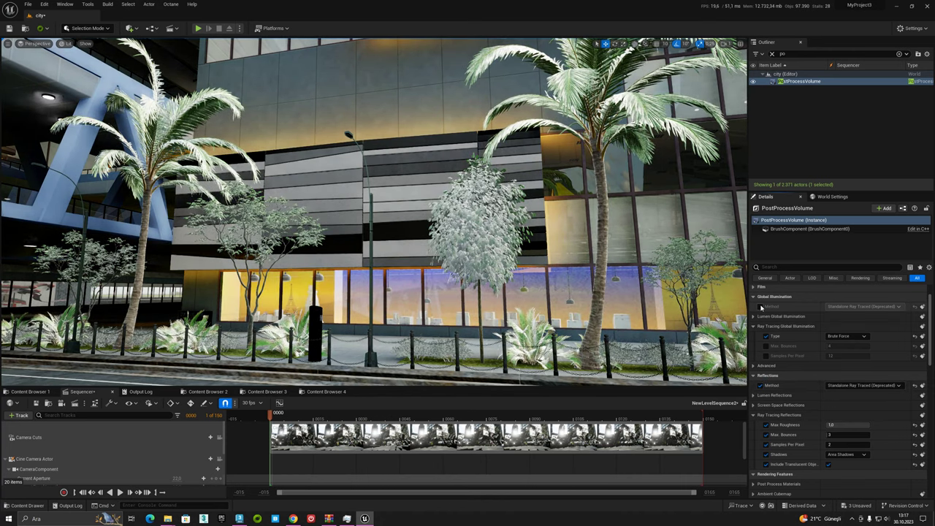
left_click(761, 307)
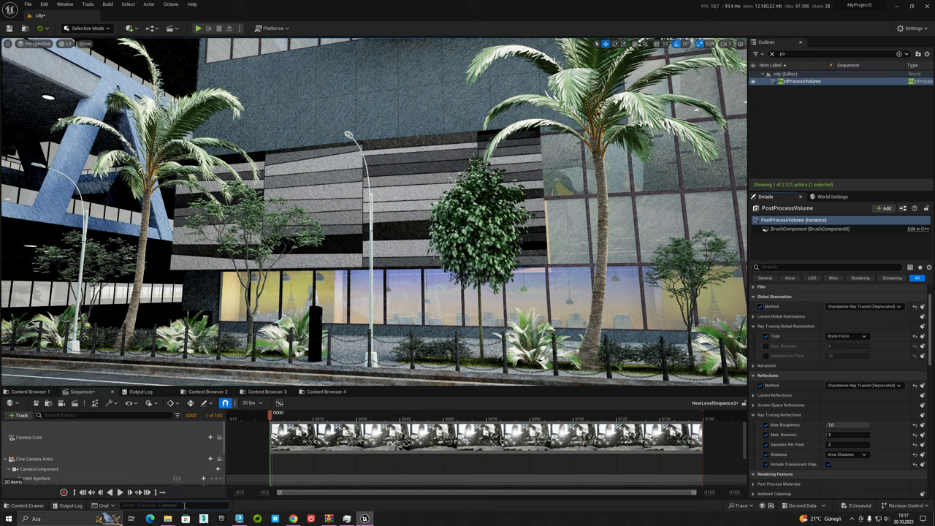
Run r.RayTracing.Culling 1 and r.RayTracing.Reflections.RayTraceSkyLightContribution 0 in the console.
left_click(185, 505)
key("Up")
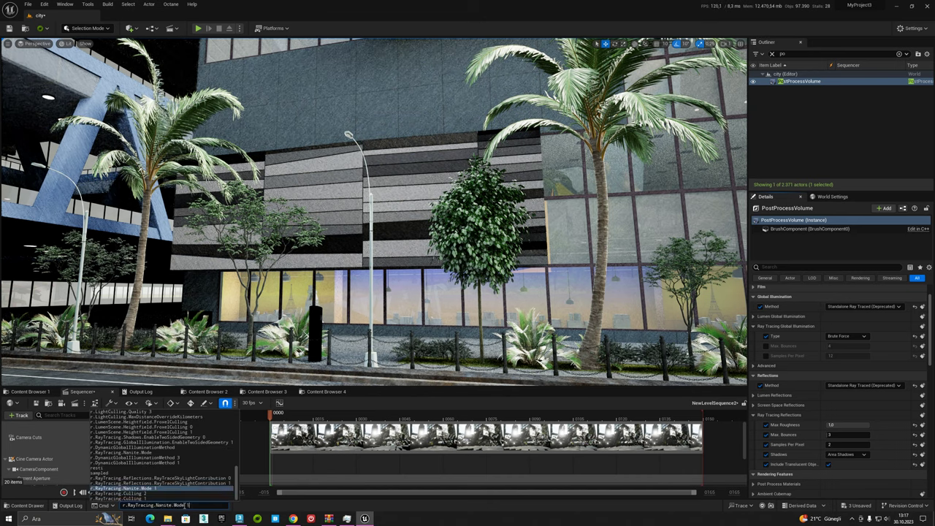
key("Return")
key("Up")
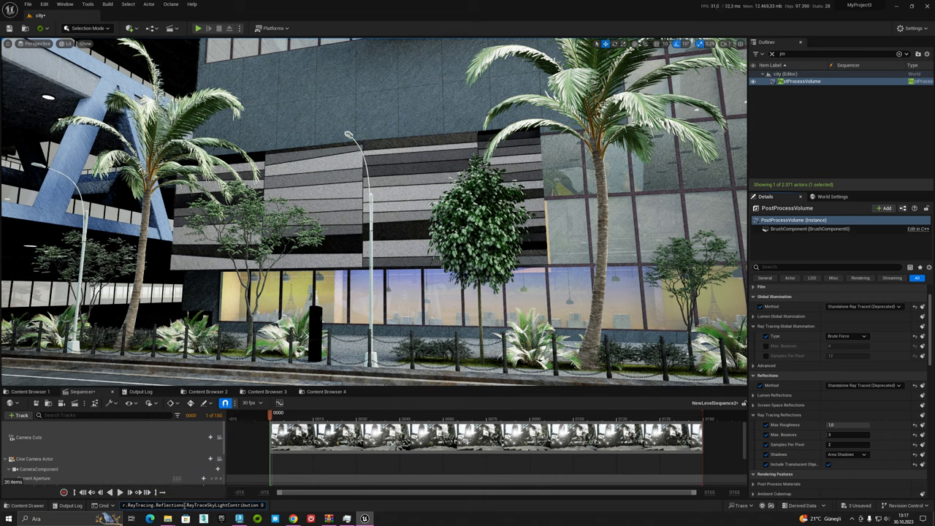
key("Return")
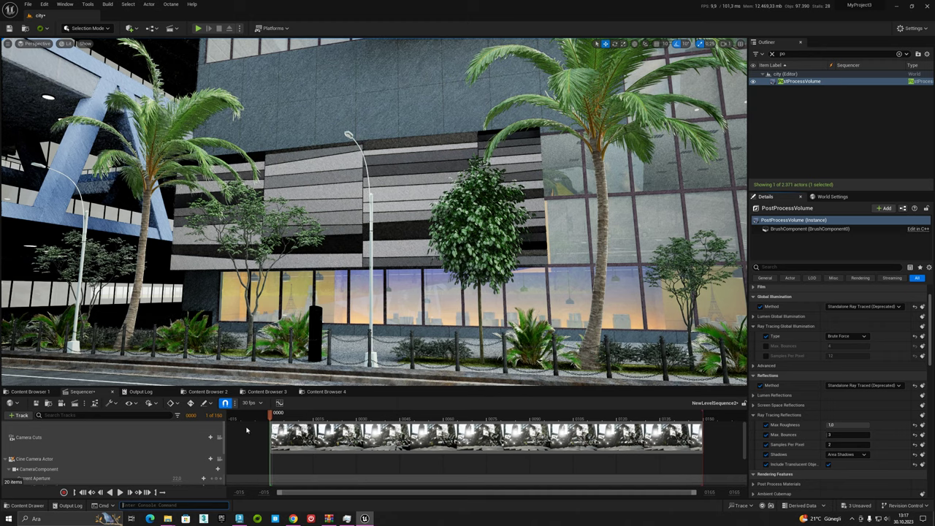
Turn both ray-traced overrides off and view the scene around a palm tree.
left_click(761, 385)
left_click(760, 306)
right_click_drag(374, 212, 409, 183)
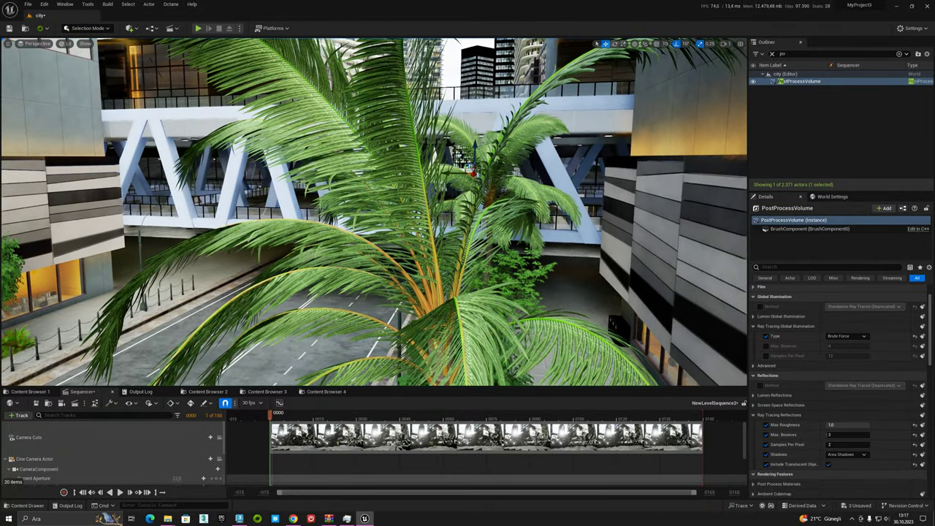
right_click_drag(697, 318, 697, 319)
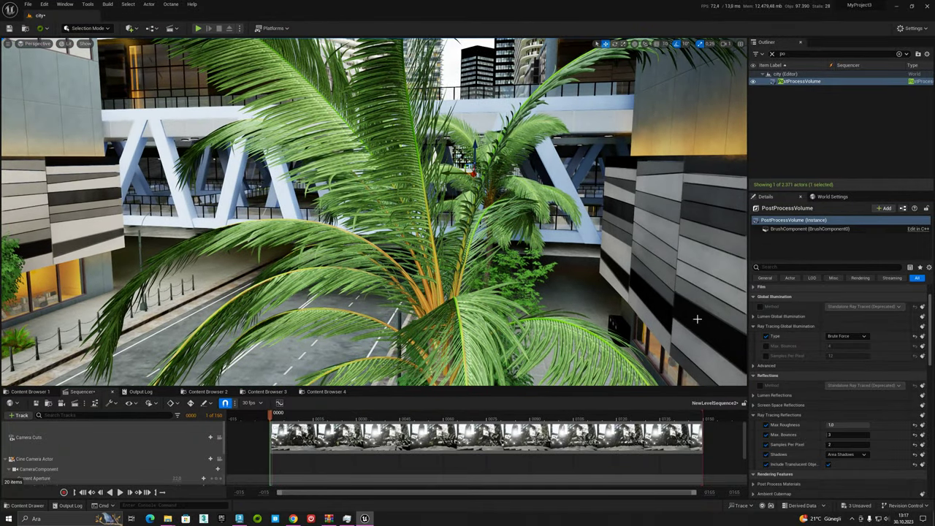
Toggle ray-traced reflections and GI on then off again, and fly toward the corner building.
left_click(761, 386)
left_click(762, 306)
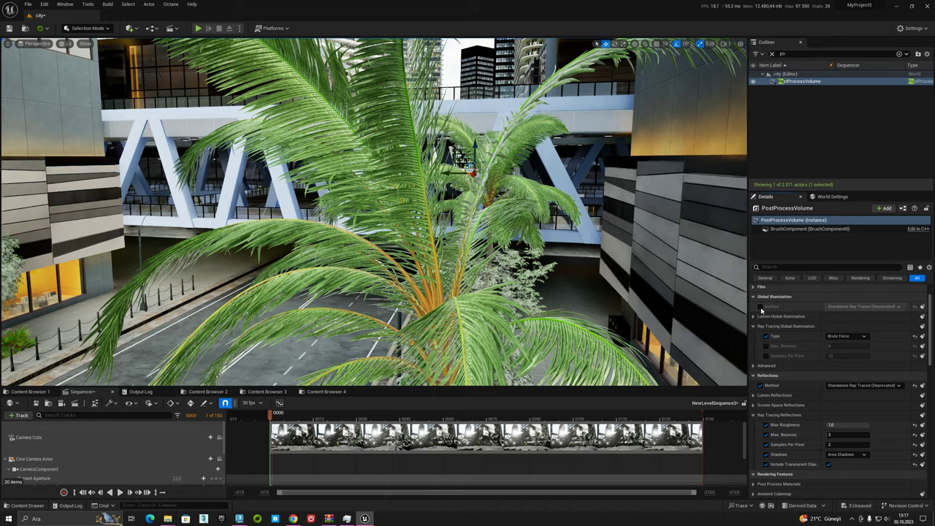
left_click(761, 307)
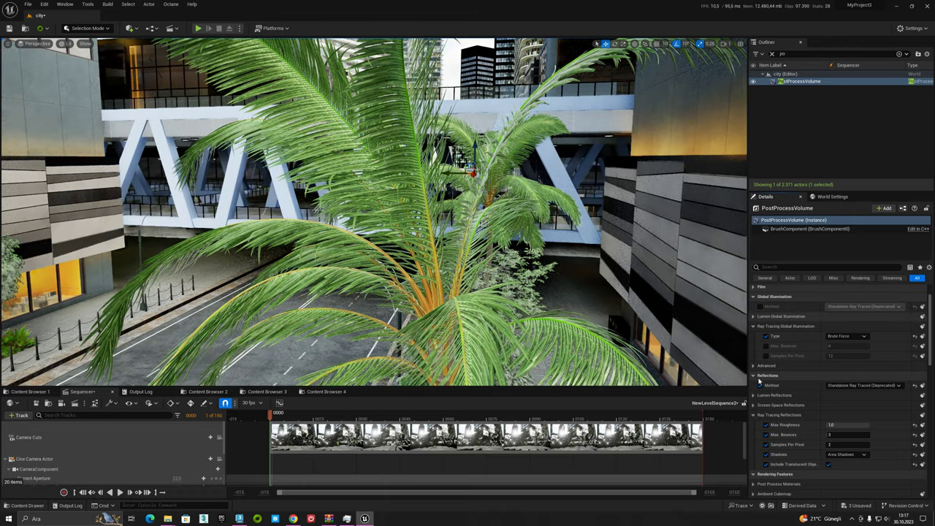
left_click(762, 386)
right_click_drag(374, 219, 439, 219)
right_click_drag(374, 219, 307, 219)
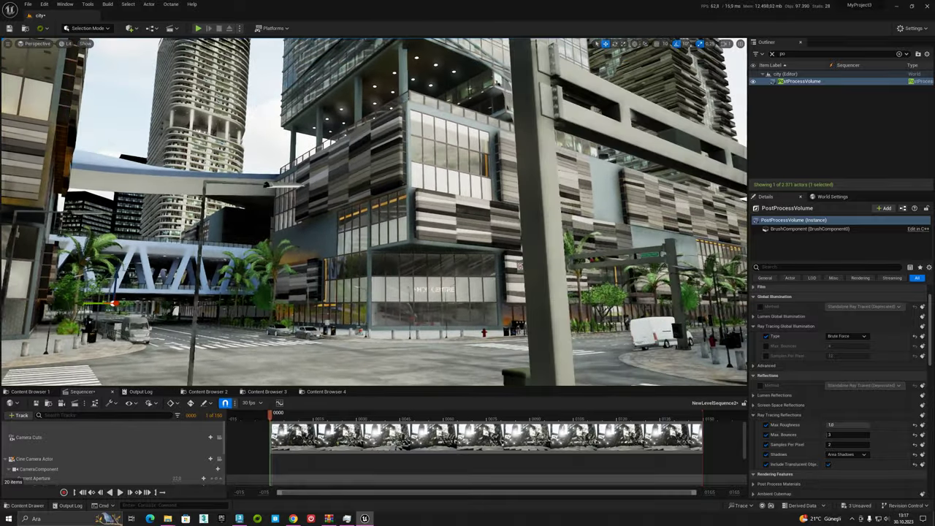
right_click_drag(374, 219, 374, 219)
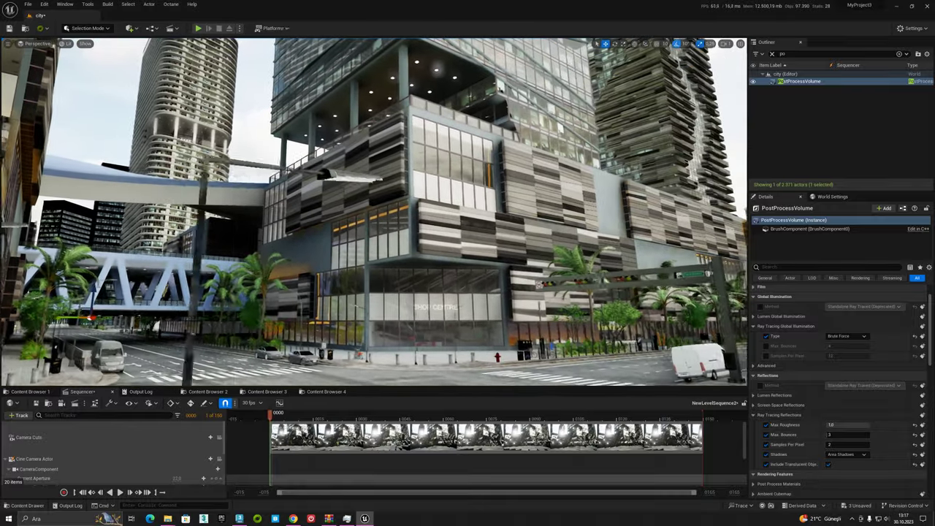
Toggle the GI and reflections overrides on and off, then fly to the tree-lined sidewalk.
left_click(761, 307)
left_click(761, 385)
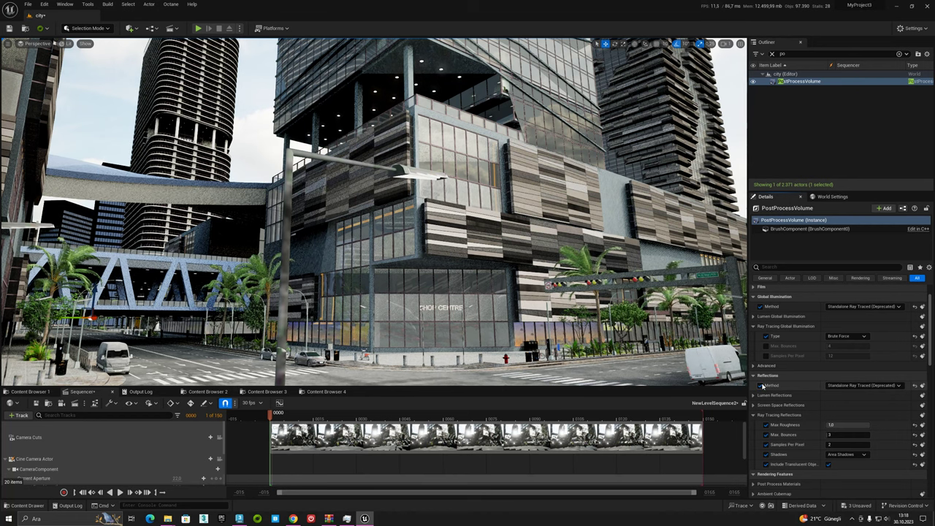
left_click(761, 385)
left_click(761, 307)
right_click_drag(375, 219, 374, 220)
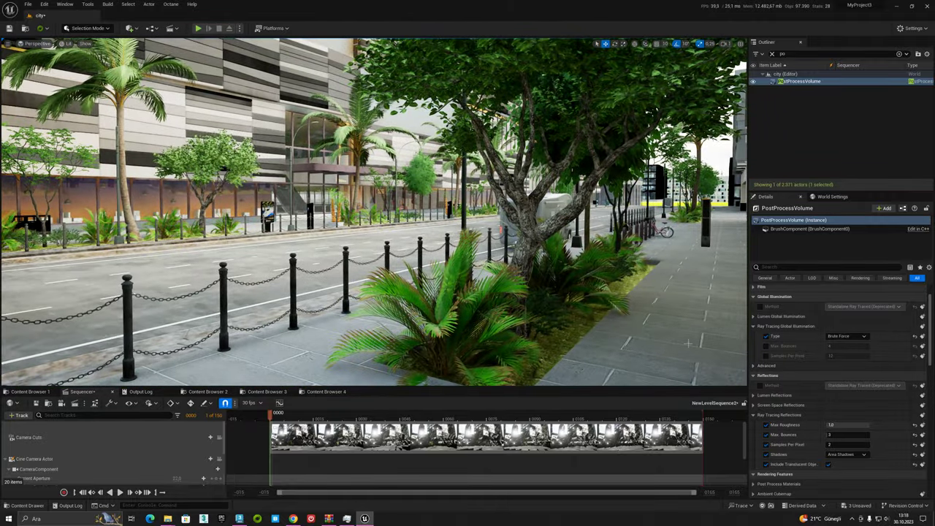
Compare the sidewalk with ray-traced GI and reflections on and off, leaving both enabled.
left_click(760, 385)
left_click(760, 307)
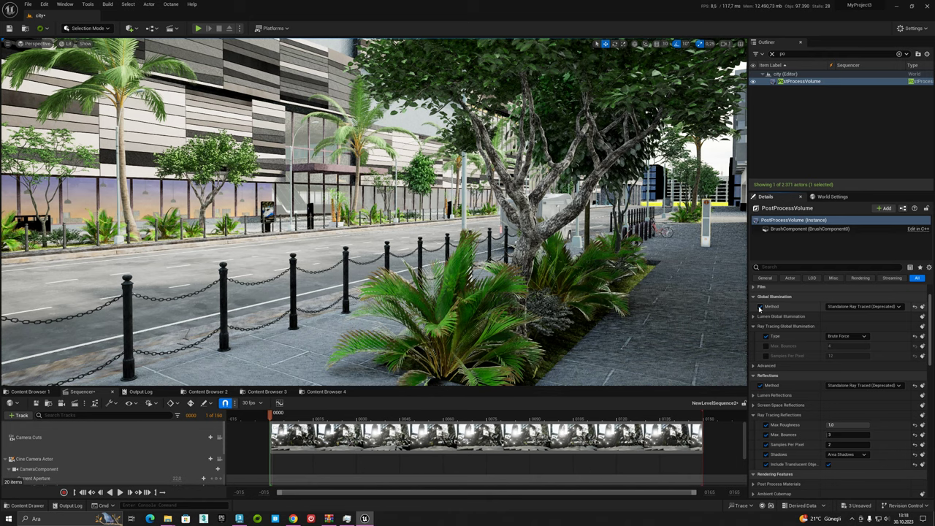
left_click(760, 307)
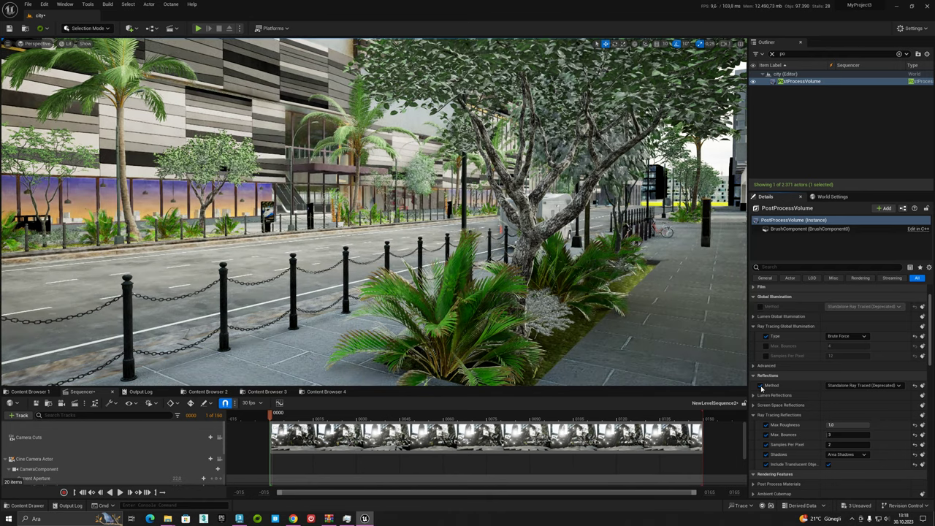
left_click(760, 385)
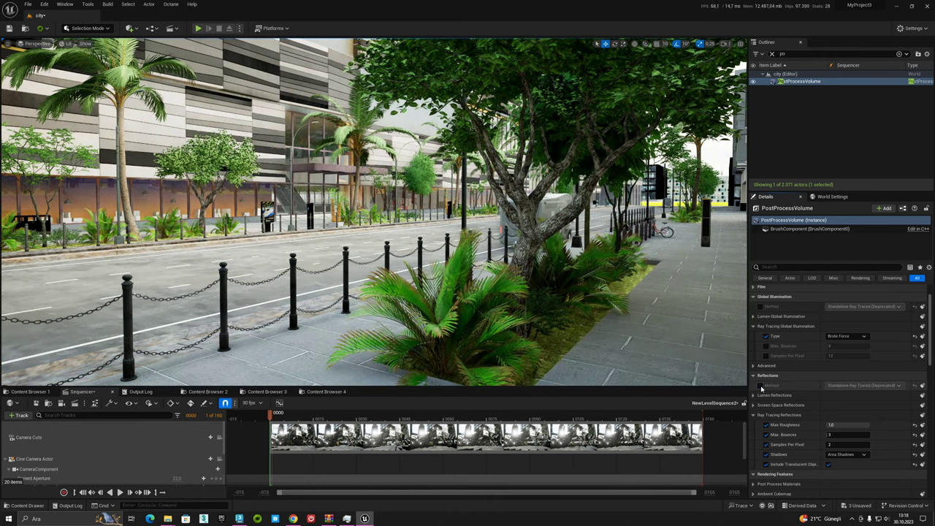
left_click(760, 385)
left_click(760, 307)
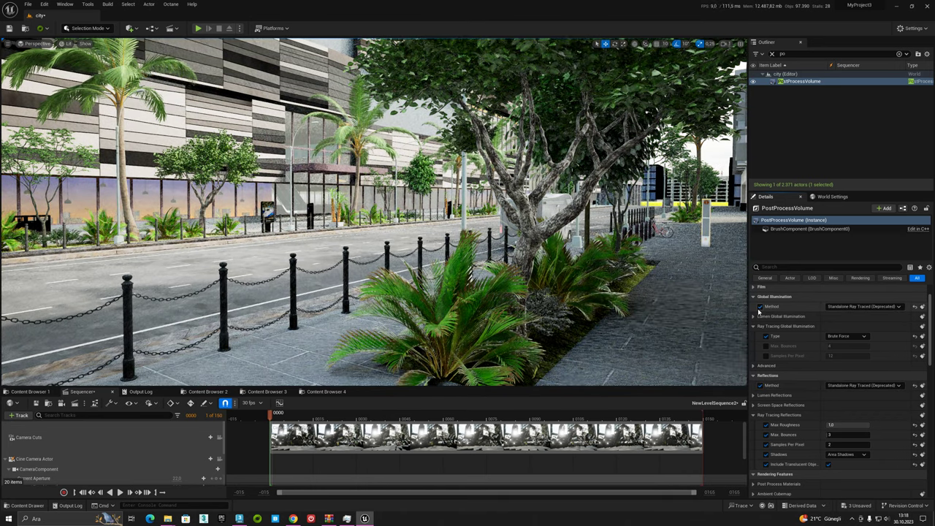
Pilot the Cine Camera Actor at frame 0015 and frame it on the tree-lined sidewalk.
left_click_drag(468, 387, 468, 326)
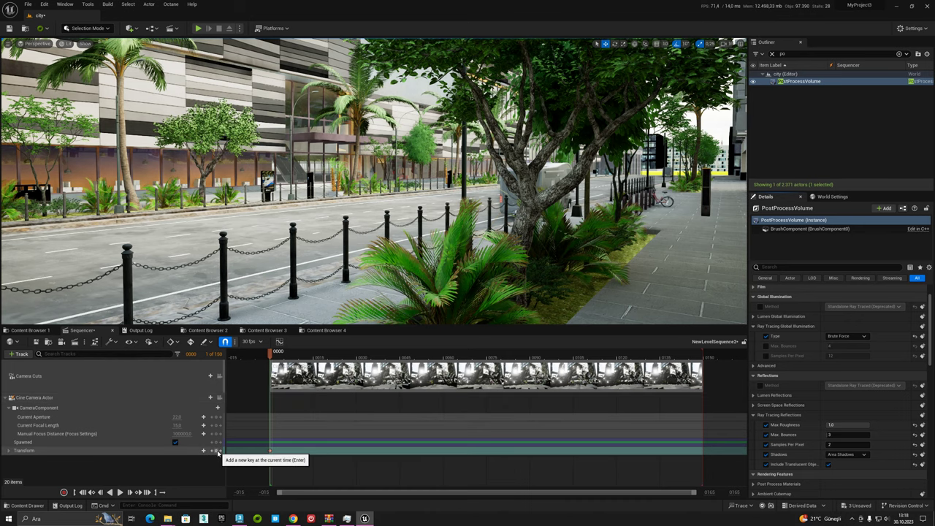
left_click(35, 44)
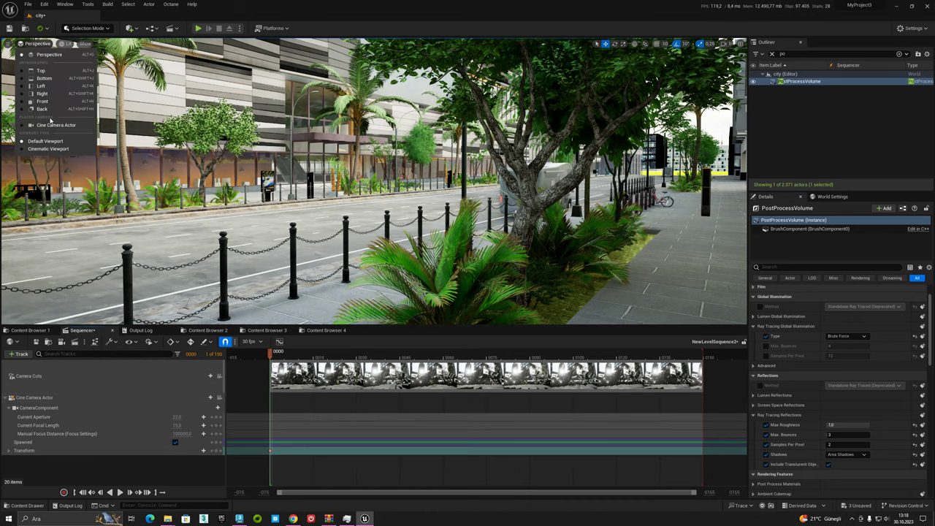
left_click(52, 126)
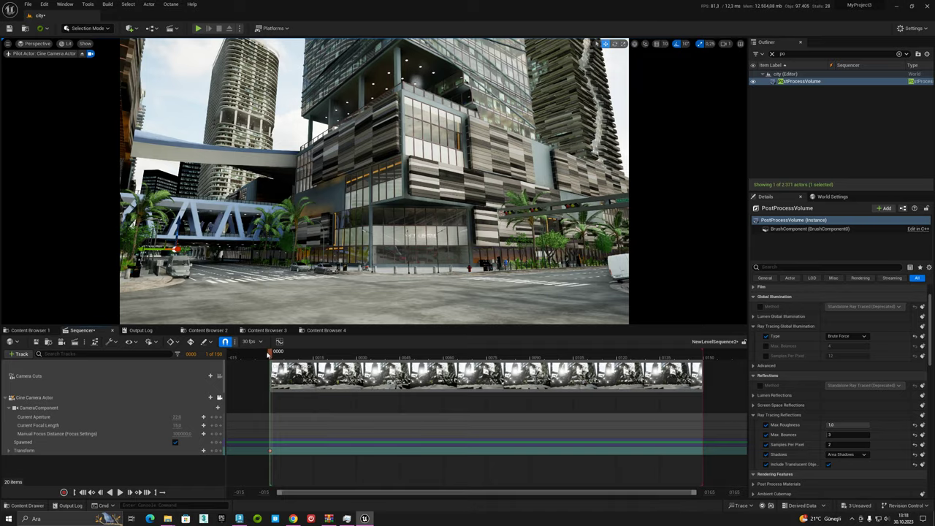
left_click_drag(270, 356, 314, 354)
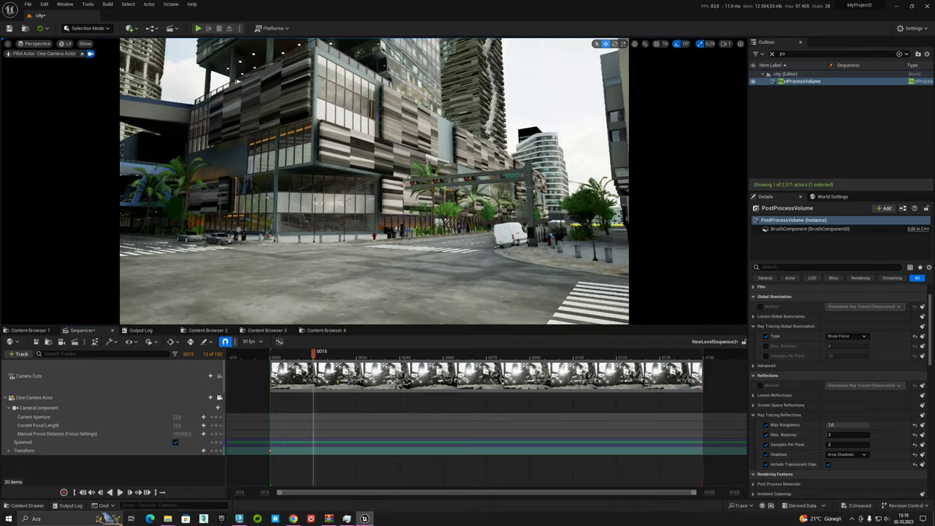
mouse_move(374, 181)
right_mouse_down()
mouse_move(394, 182)
mouse_move(343, 183)
right_mouse_up()
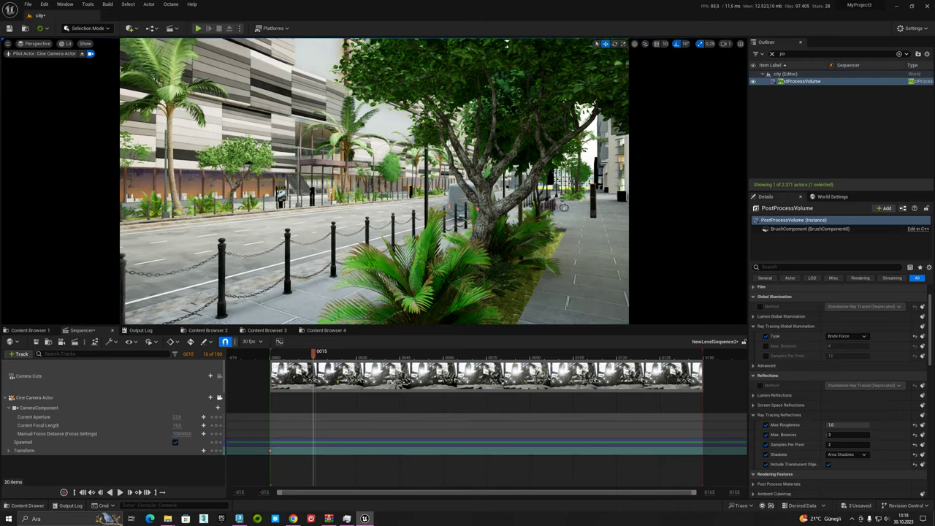
right_click_drag(344, 182, 358, 183)
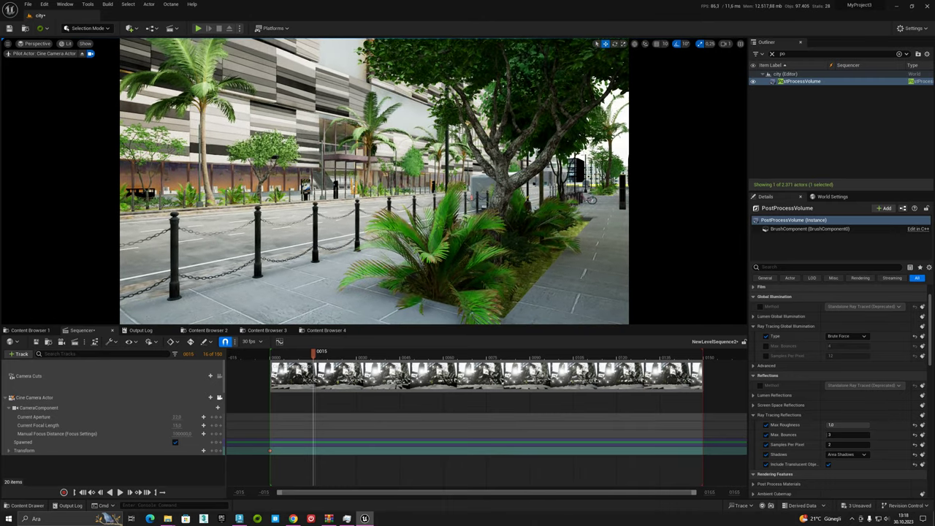
Add a Transform key for the camera and move it to frame 0000.
left_click(216, 450)
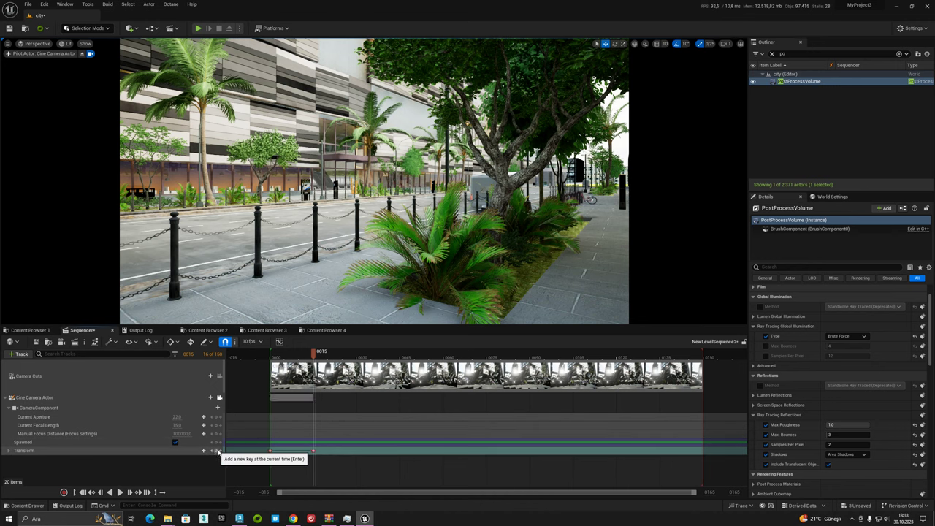
left_click(285, 460)
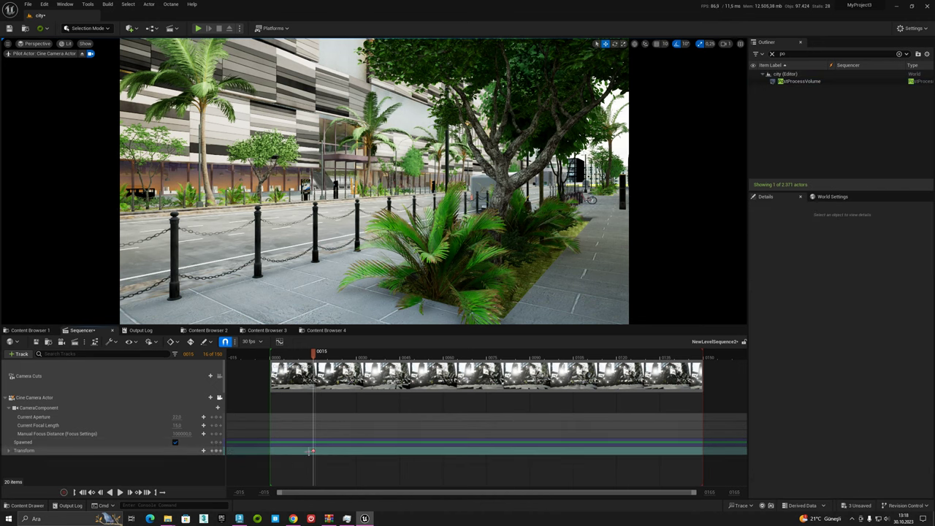
left_click_drag(313, 450, 270, 451)
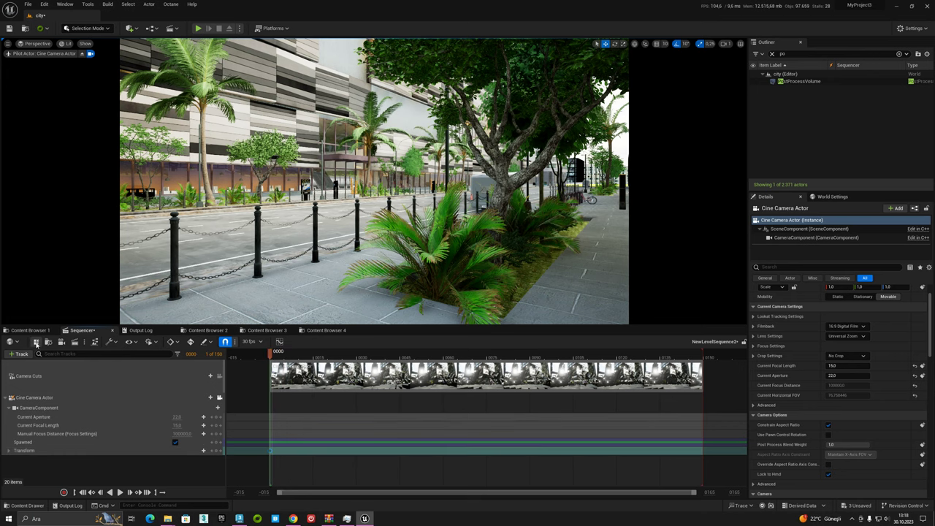
Queue the sequence for rendering with a custom playback range of frames 5–6.
left_click(75, 342)
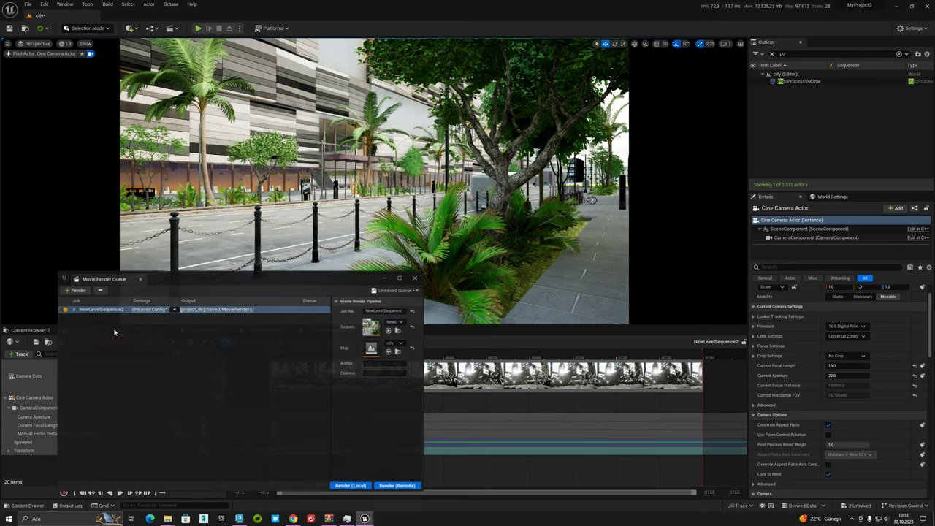
left_click(149, 310)
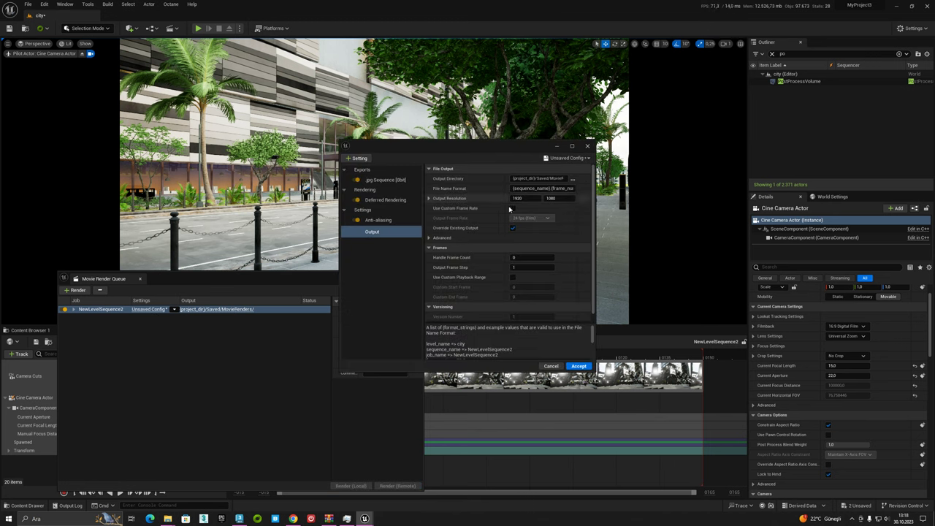
left_click(374, 220)
left_click(372, 231)
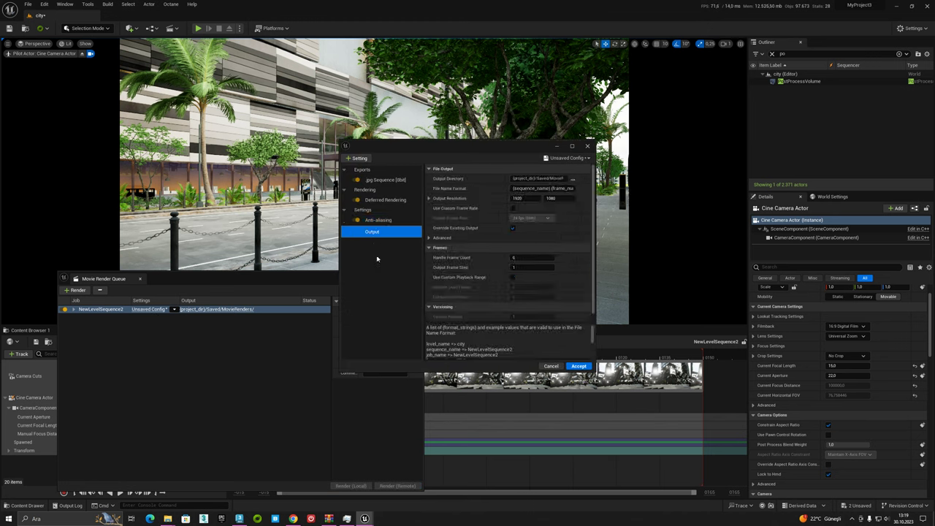
left_click(513, 277)
left_click(521, 287)
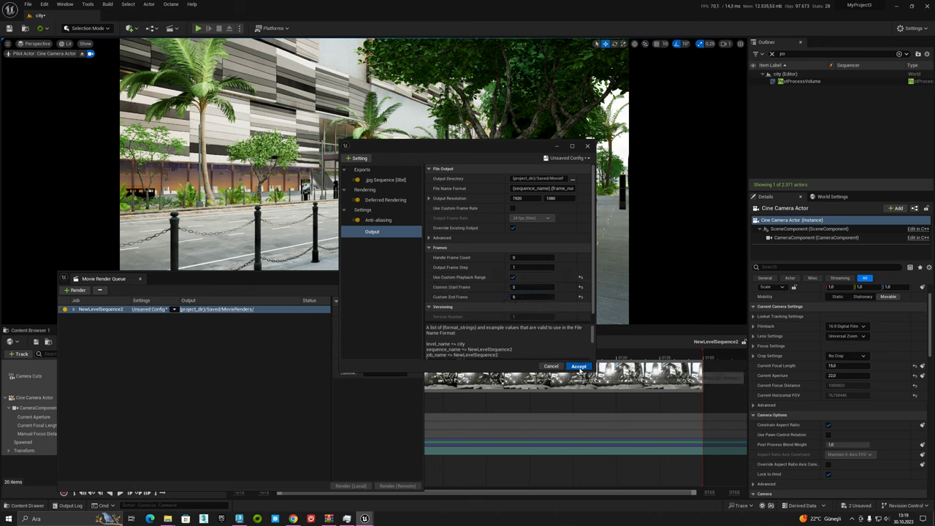
left_click(579, 366)
Check the PostProcessVolume's Lumen Global Illumination settings and bring the MovieRenders folder forward.
left_click(800, 81)
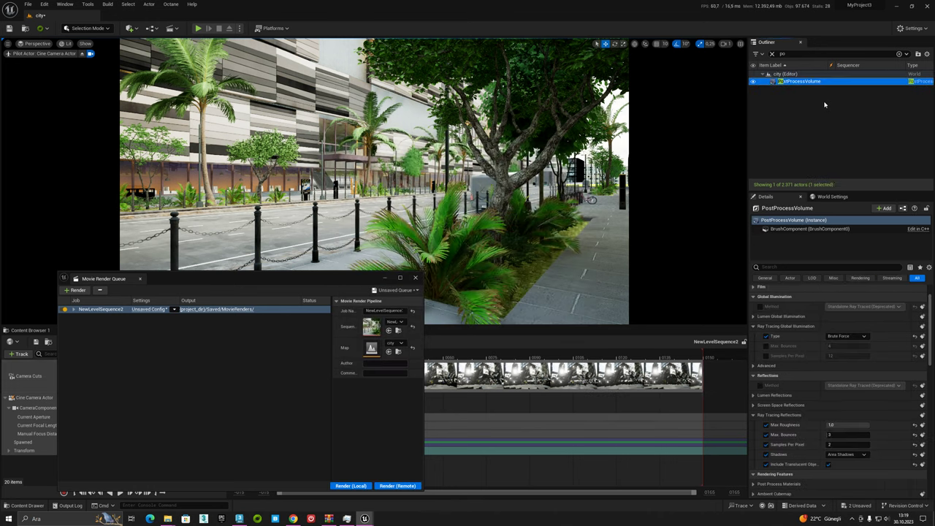
left_click(753, 317)
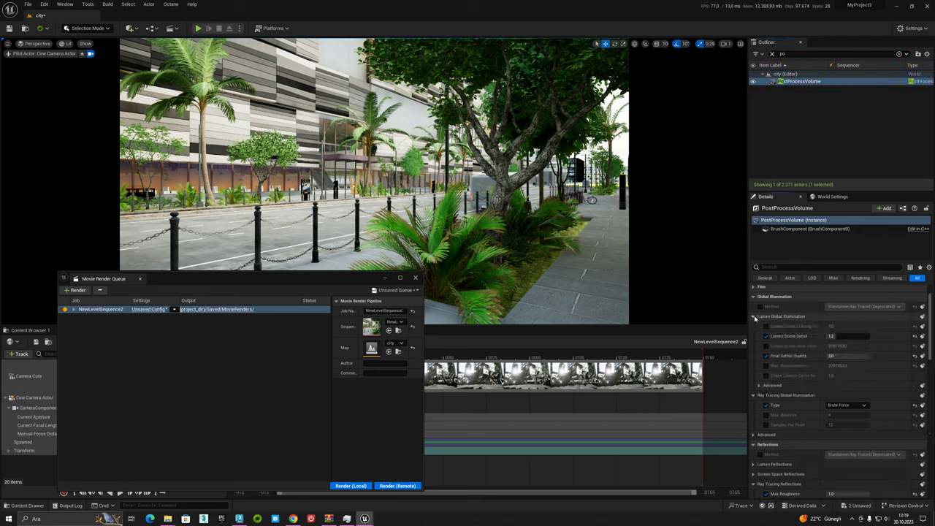
left_click(754, 317)
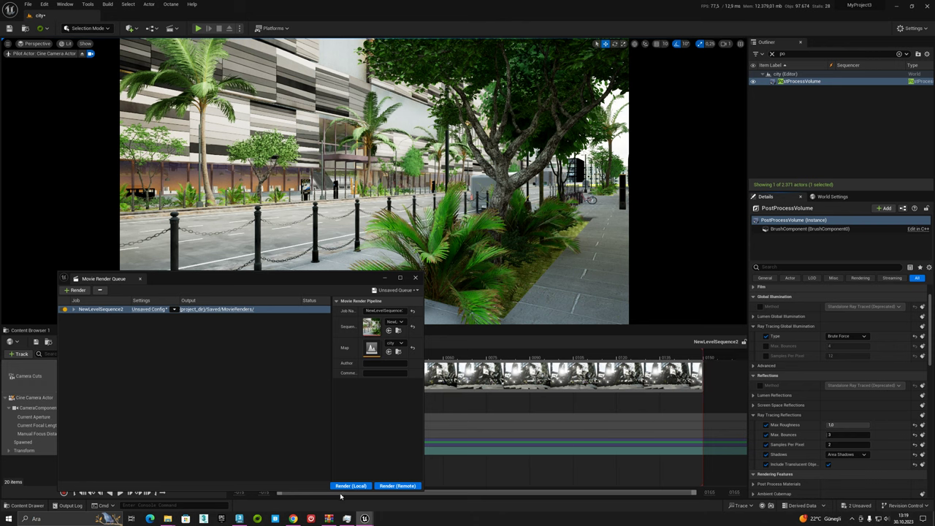
mouse_move(167, 518)
left_click(287, 484)
left_click(287, 485)
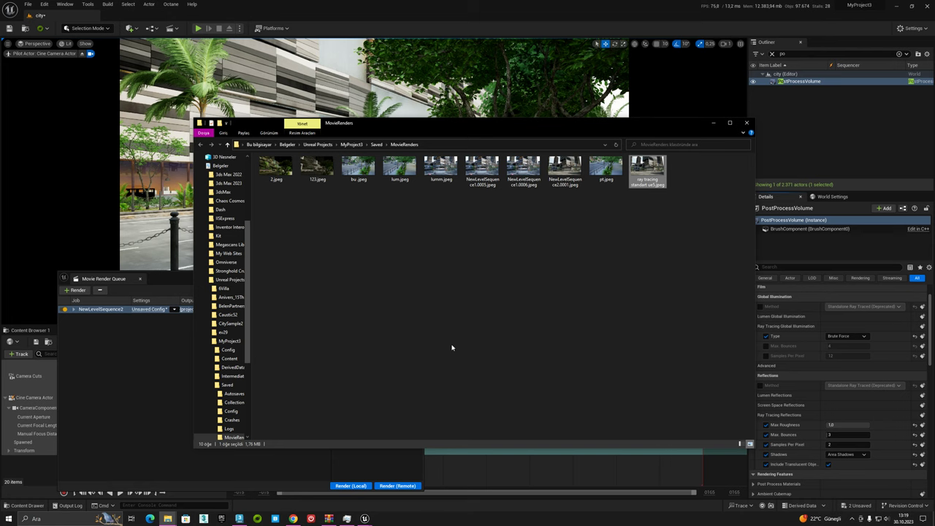
Preview NewLevelSequence1.0005.jpeg and the next rendered frame in Photos.
double_click(483, 169)
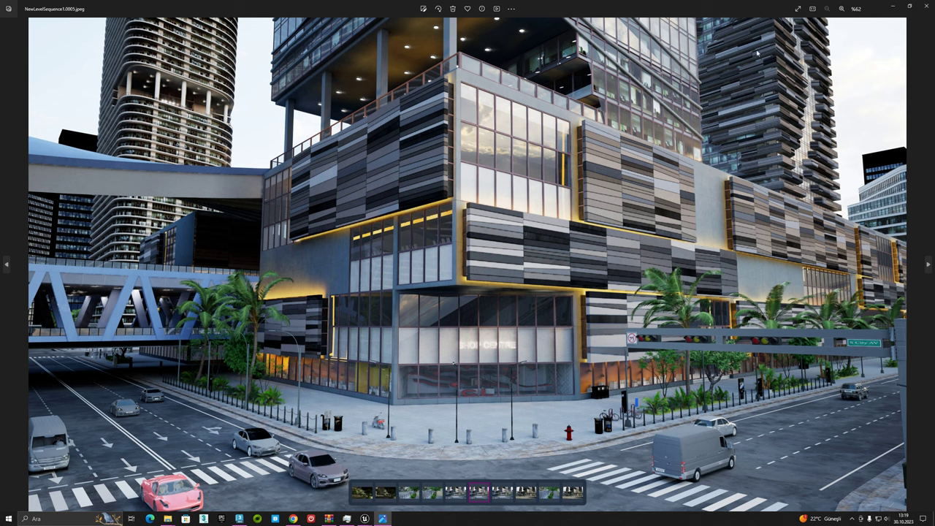
left_click(928, 263)
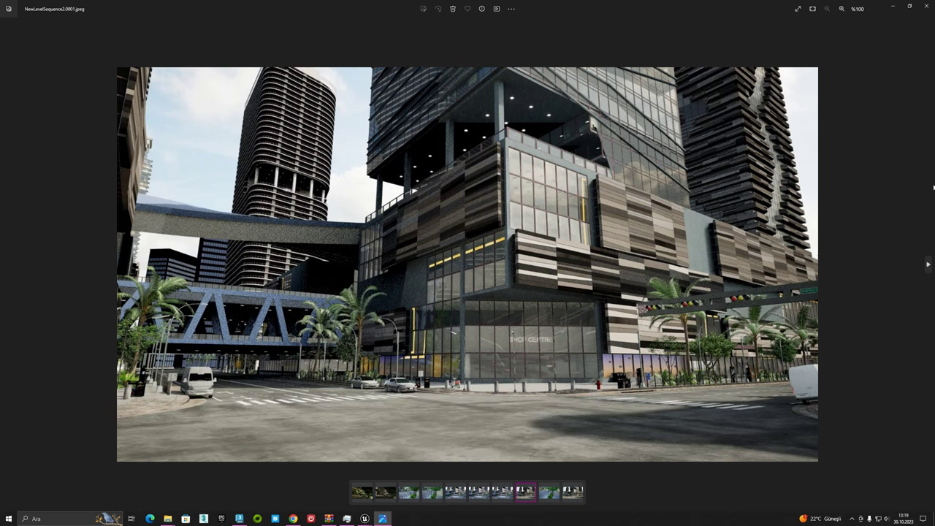
left_click(925, 5)
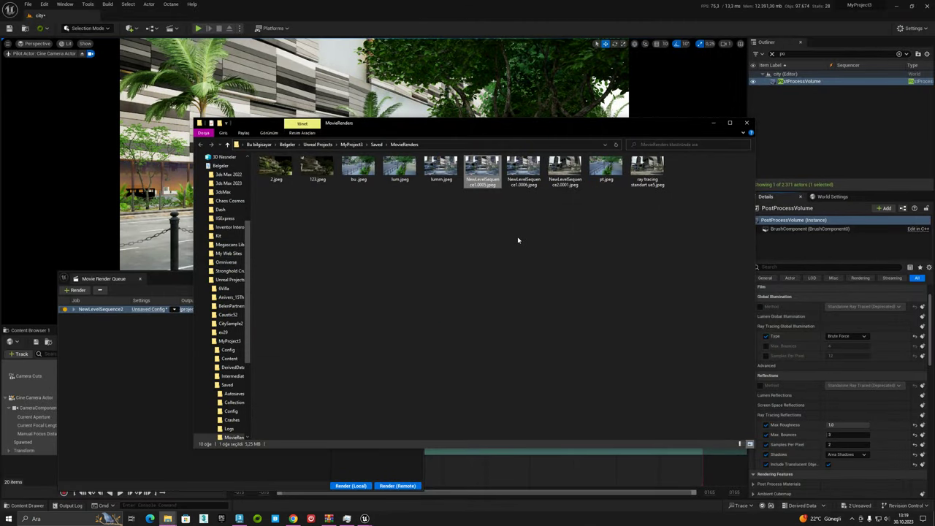
Rename both NewLevelSequence1 renders to 123 (1).jpeg and 123 (2).jpeg.
left_click_drag(518, 240, 475, 157)
key("F2")
type("123.jpeg")
key("Return")
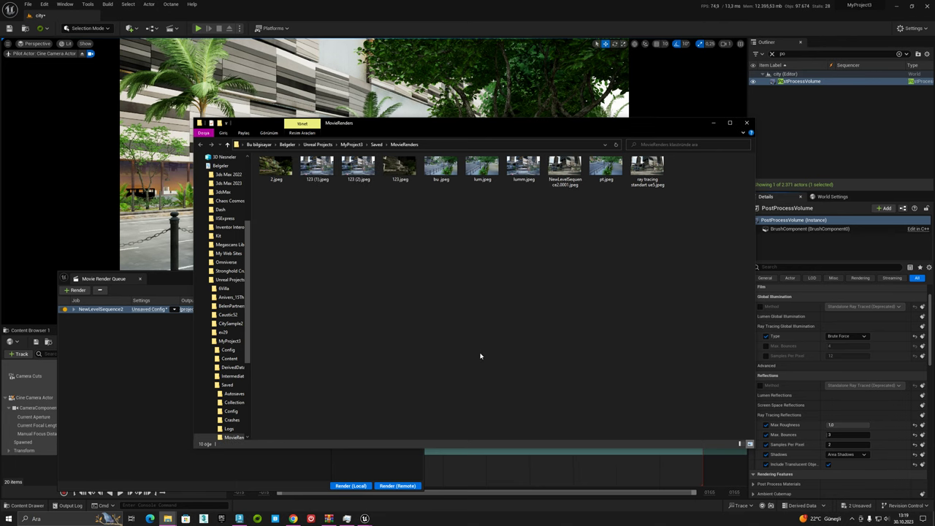
left_click(521, 4)
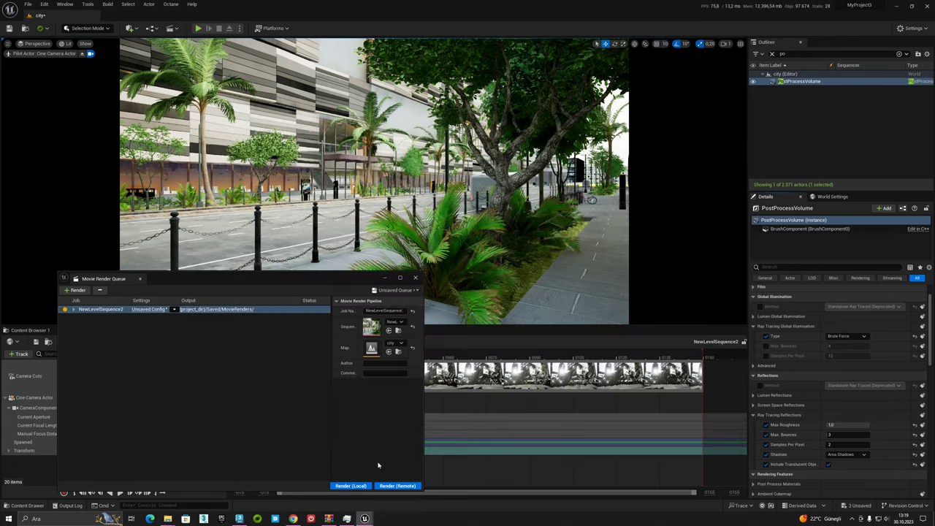
Render the NewLevelSequence2 job locally and view its frames in the MovieRenders folder.
left_click(351, 486)
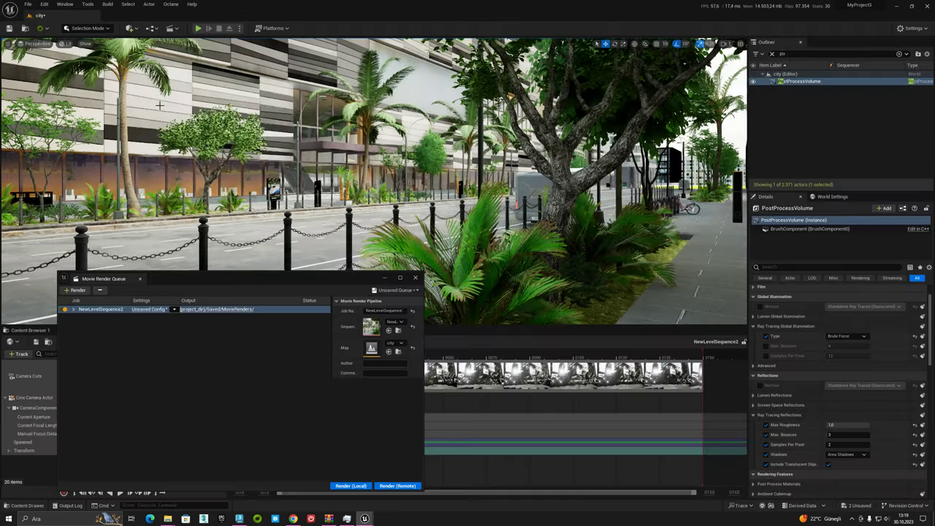
mouse_move(167, 519)
mouse_move(212, 486)
left_click(277, 486)
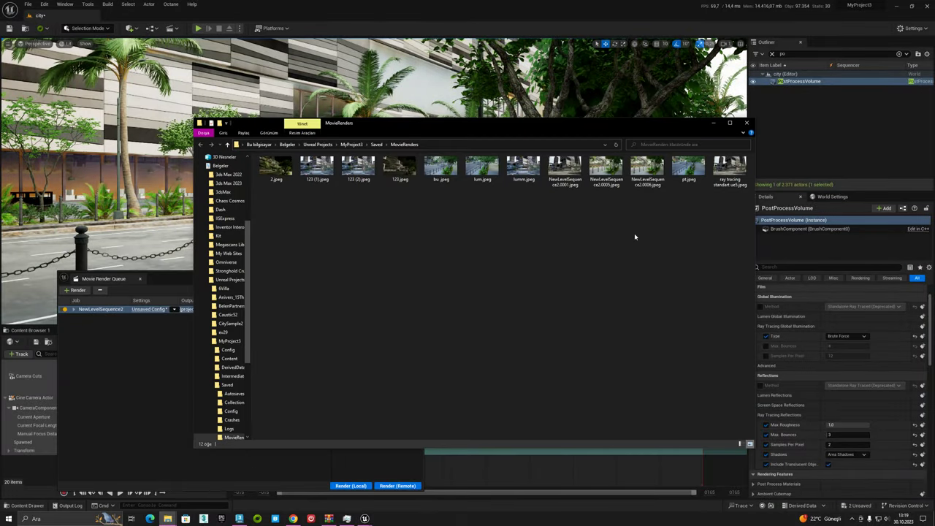
Re-sort the MovieRenders folder and preview the NewLevelSequence2.0005 render.
right_click(483, 260)
mouse_move(483, 270)
left_click(565, 275)
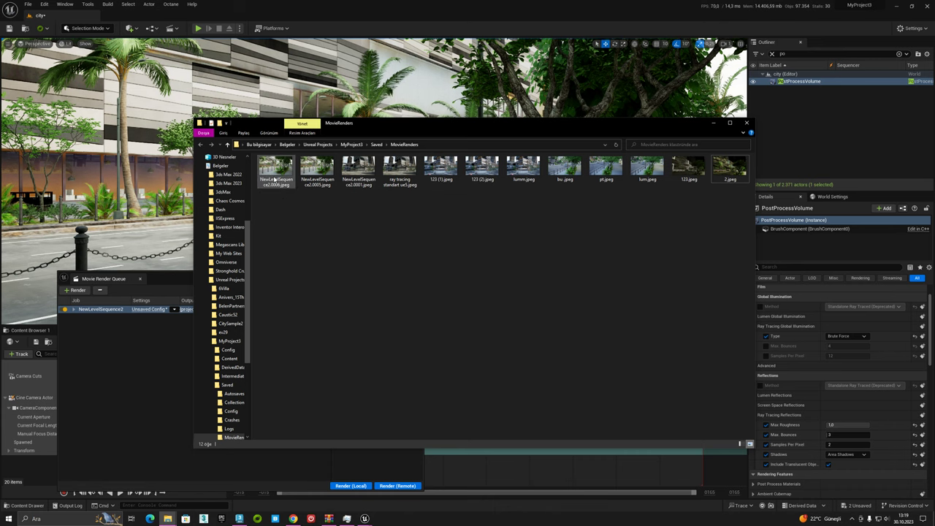
double_click(317, 170)
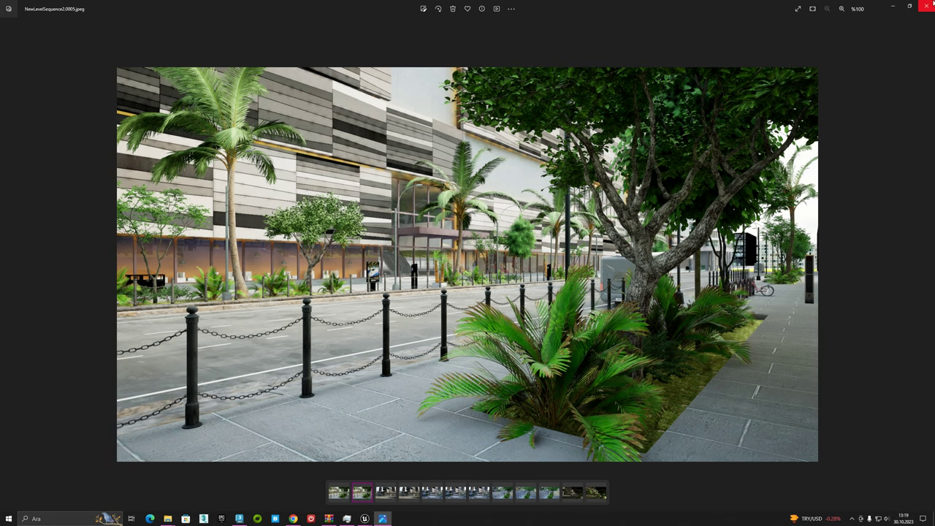
left_click(930, 5)
Rename NewLevelSequence2.0005.jpeg to 'lumen standart ue5' and briefly view the first render.
left_click(320, 175)
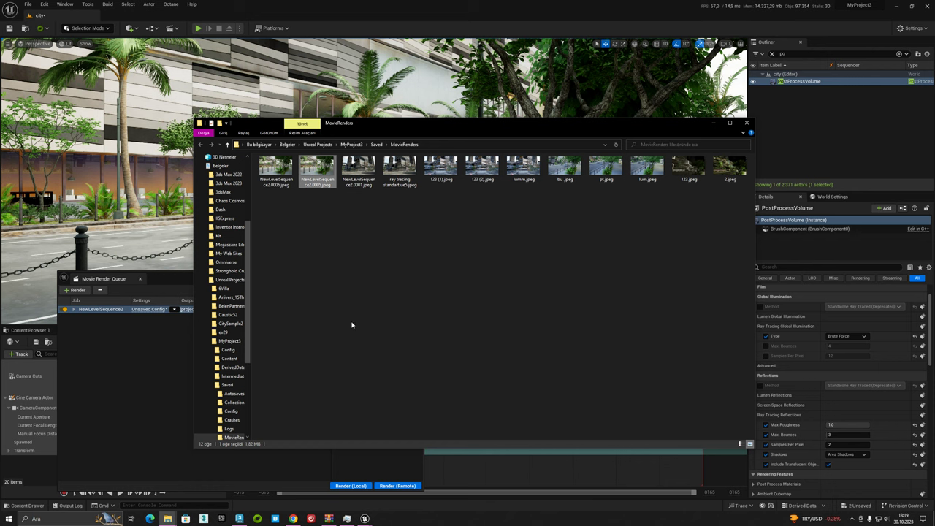
type("lu")
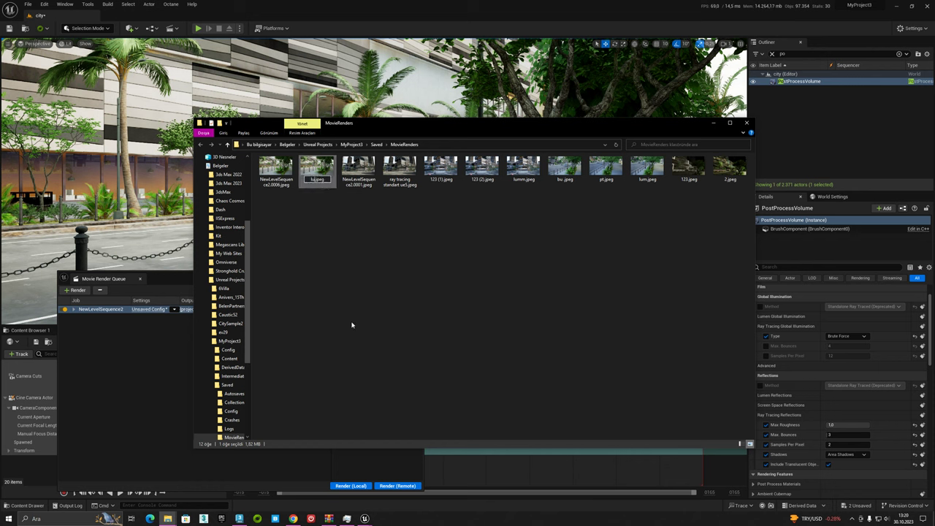
type("dart ue5")
key("Return")
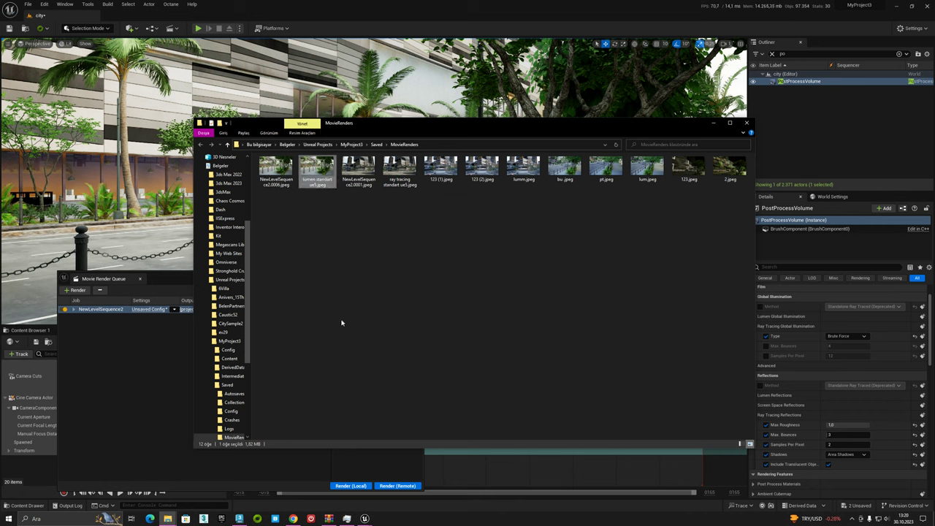
double_click(271, 173)
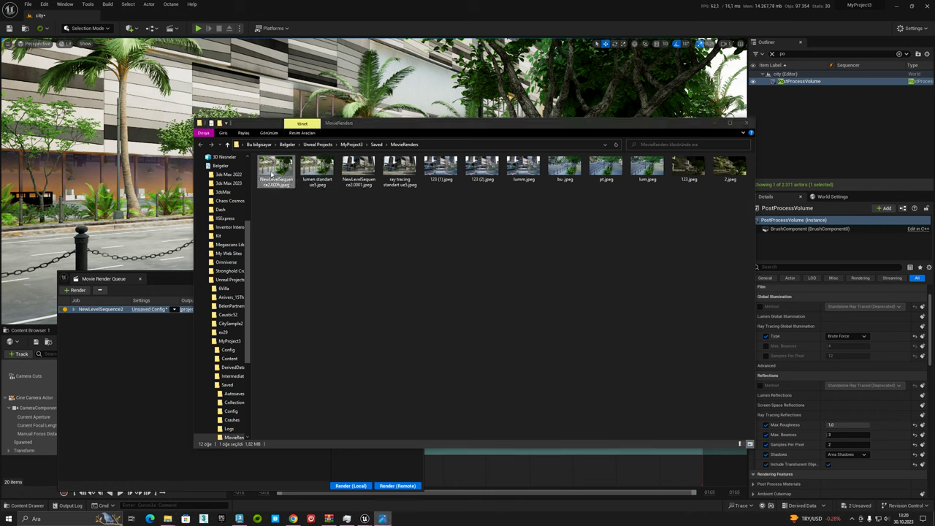
key("Escape")
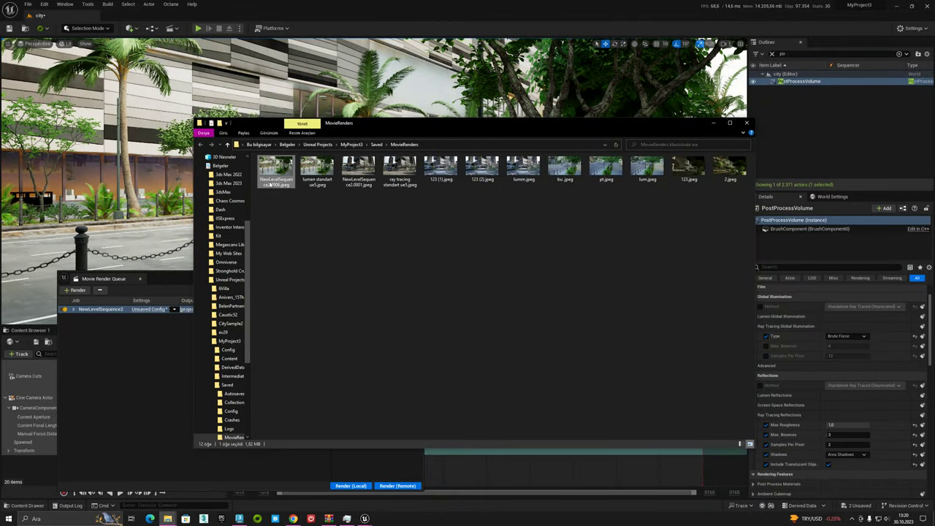
left_click(165, 393)
Enable the Global Illumination, Reflections and Translucency type overrides on the PostProcessVolume.
left_click(765, 306)
left_click(761, 385)
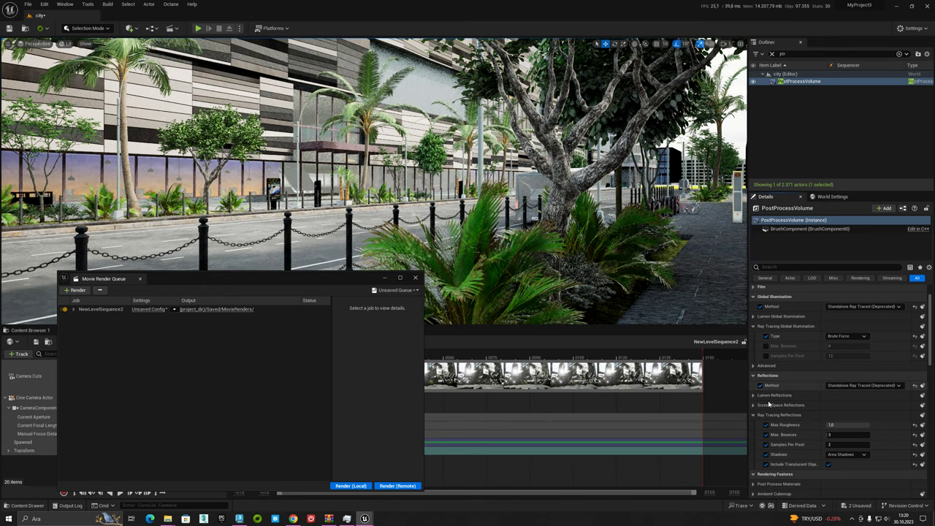
scroll(762, 389, "down", 6)
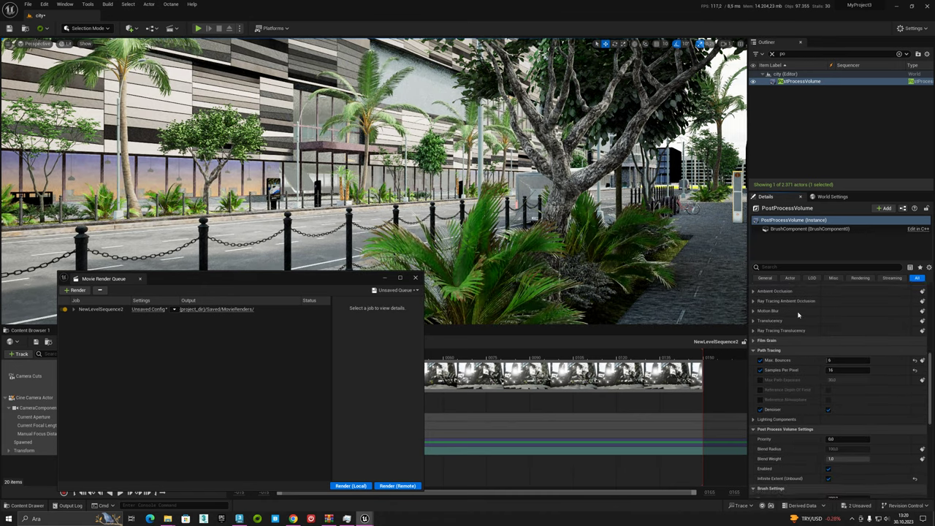
left_click(754, 320)
left_click(767, 331)
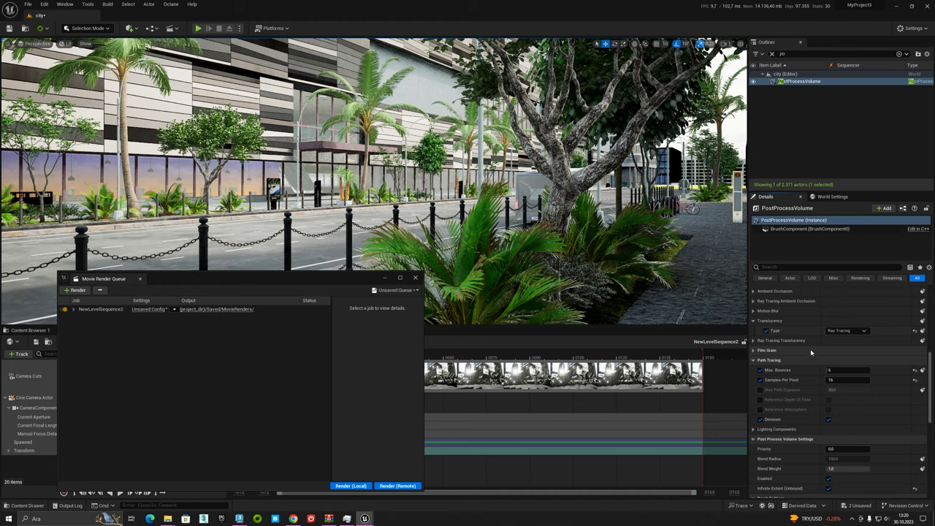
scroll(790, 352, "up", 8)
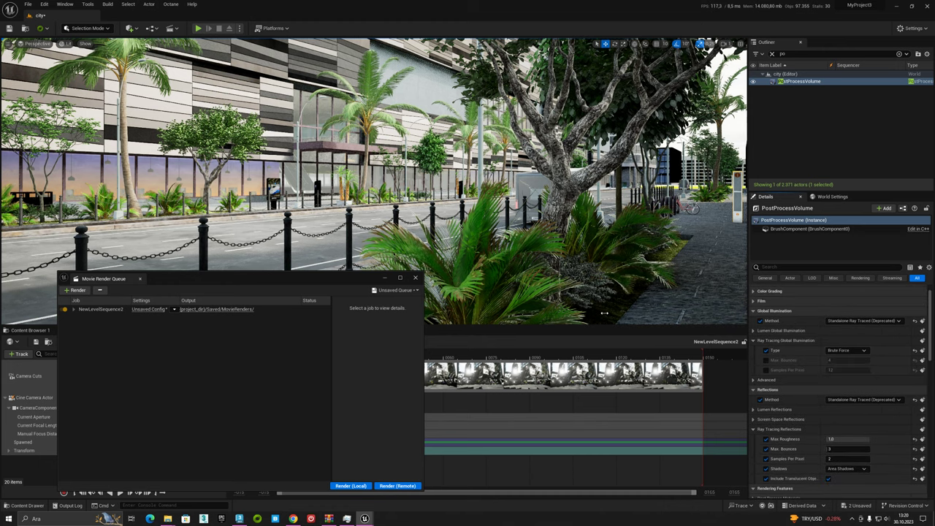
Switch the viewport to Unlit and set ray-traced GI to 3 max bounces and 10 samples per pixel.
left_click(68, 44)
left_click(81, 72)
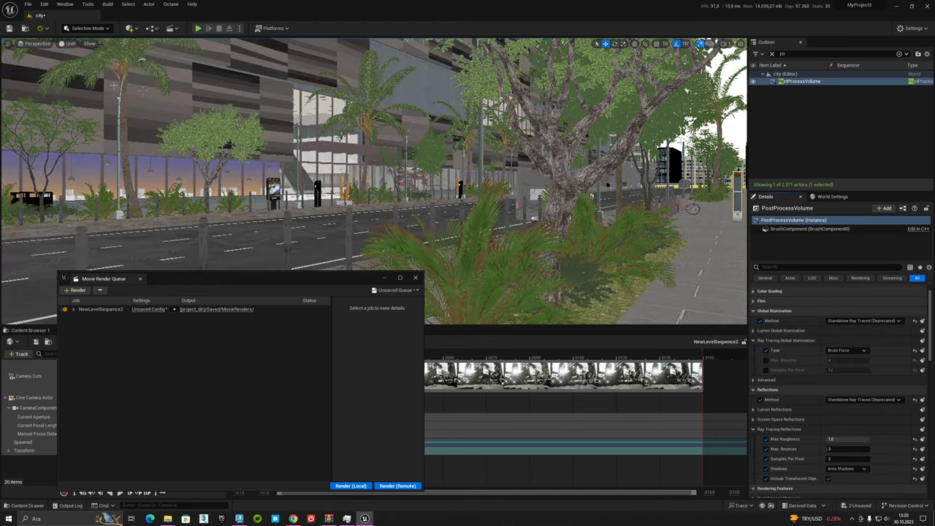
left_click(766, 361)
type("3")
left_click(765, 371)
key("Return")
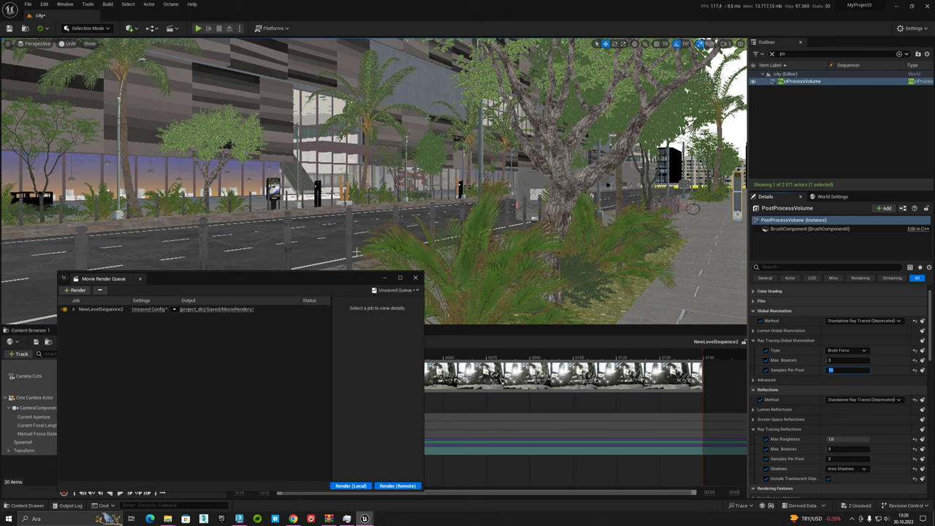
Select the HDRIBackdrop and start a local render of NewLevelSequence2.
left_click(145, 310)
left_click(727, 138)
left_click(782, 246)
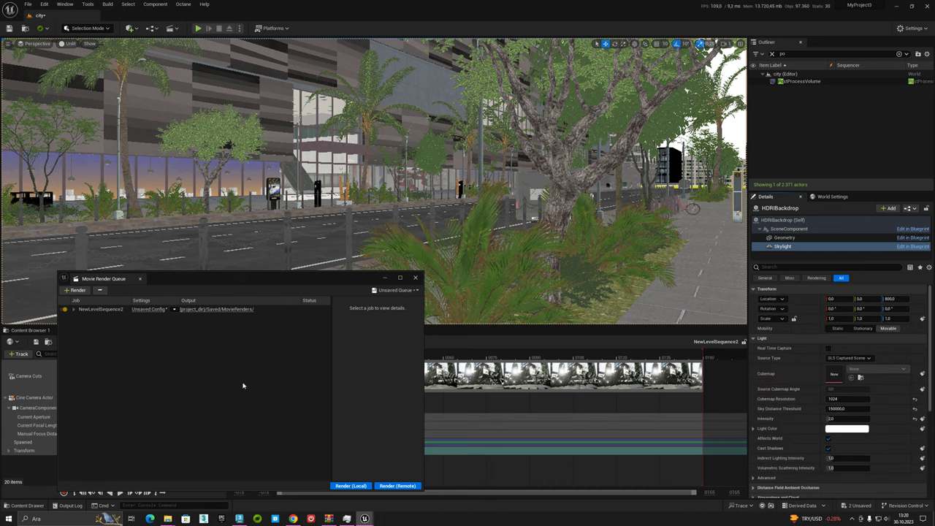
left_click(353, 486)
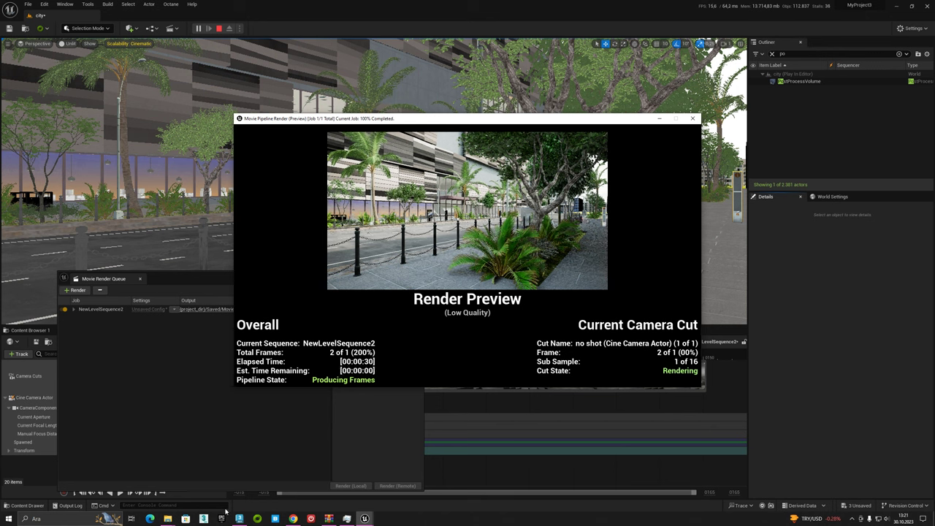
Snap lumen standart ue5.jpeg to the left half and NewLevelSequence2.0005.jpeg to the right half.
mouse_move(167, 519)
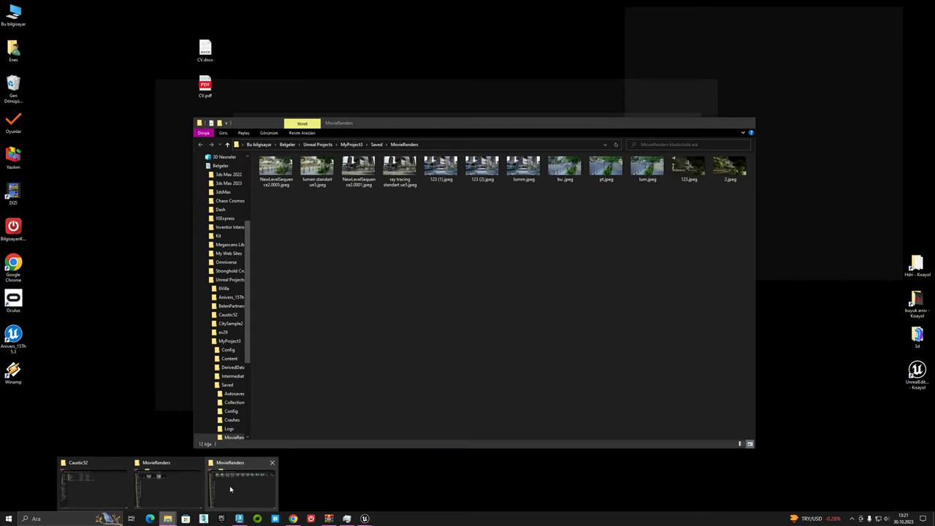
left_click(230, 490)
double_click(287, 176)
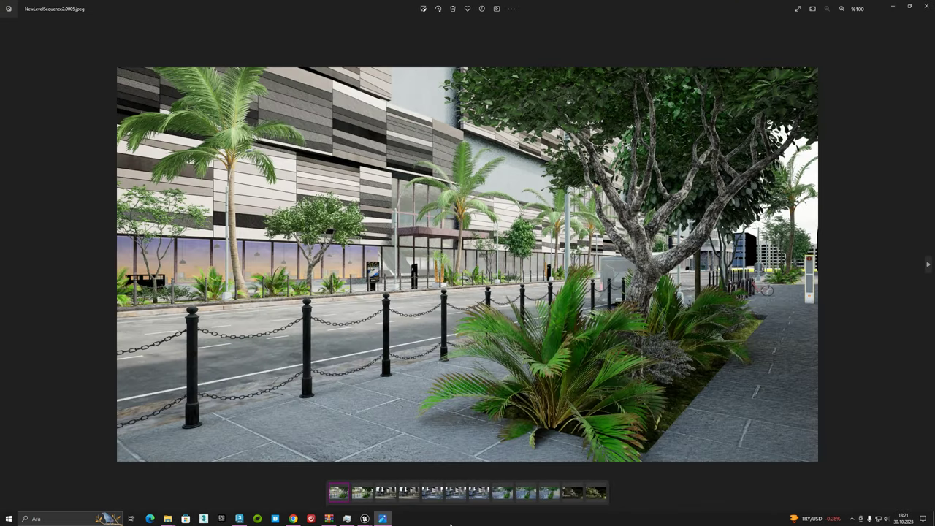
left_click(393, 521)
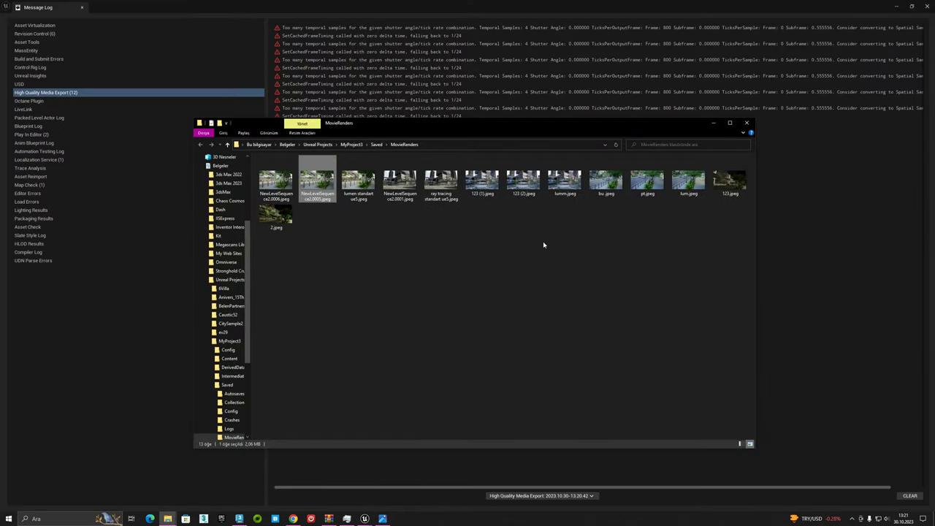
double_click(358, 179)
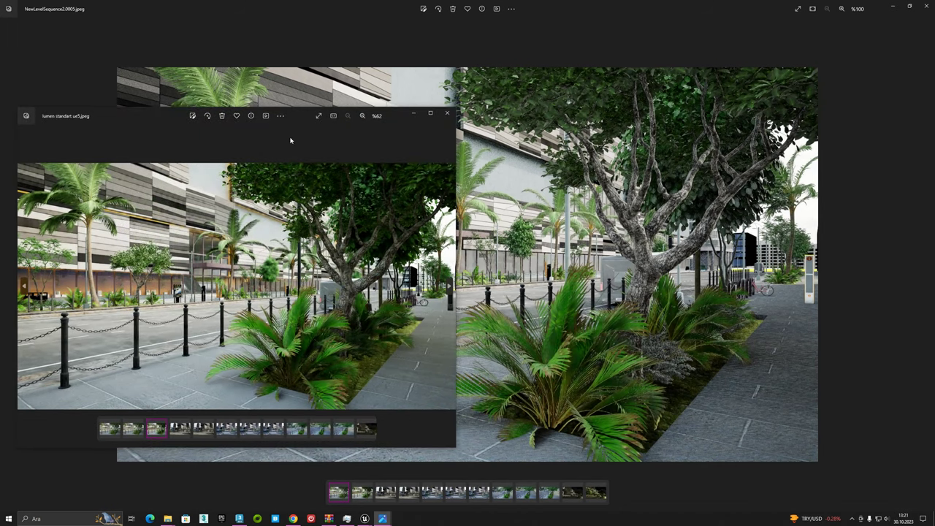
left_click_drag(302, 116, 0, 117)
left_click(540, 113)
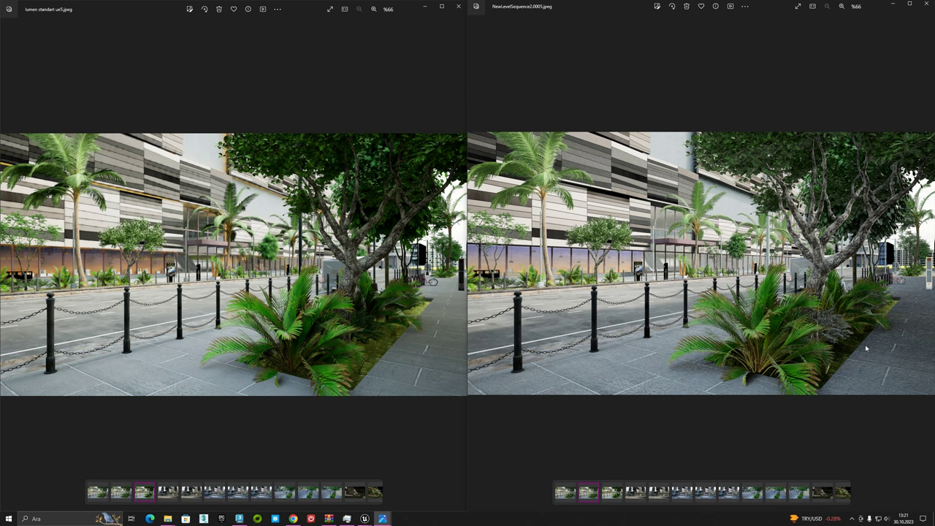
Zoom into both renders and align them on the building facade and street.
scroll(420, 346, "up", 3)
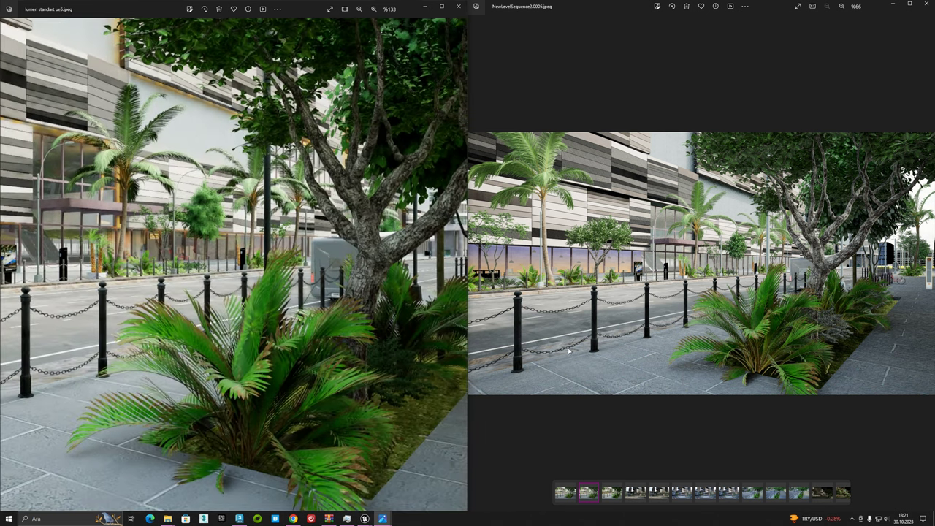
scroll(814, 342, "up", 3)
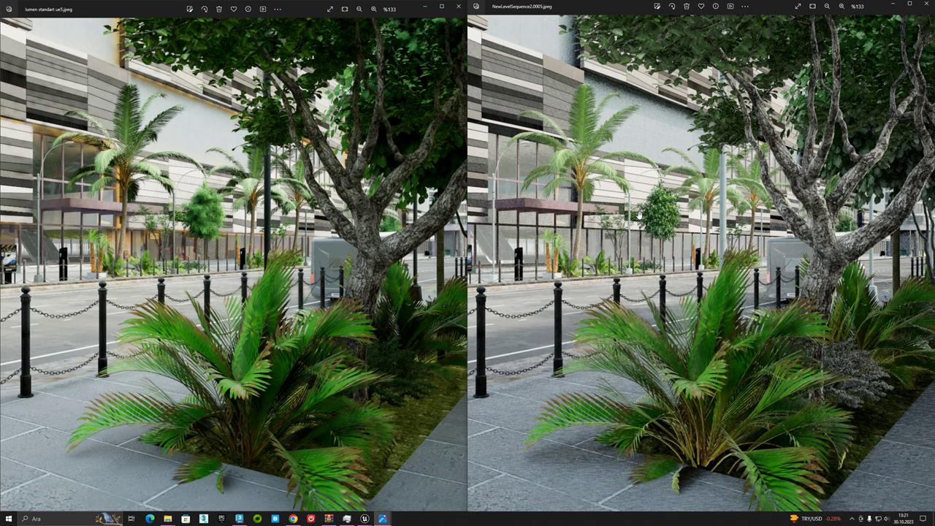
left_click_drag(627, 175, 804, 241)
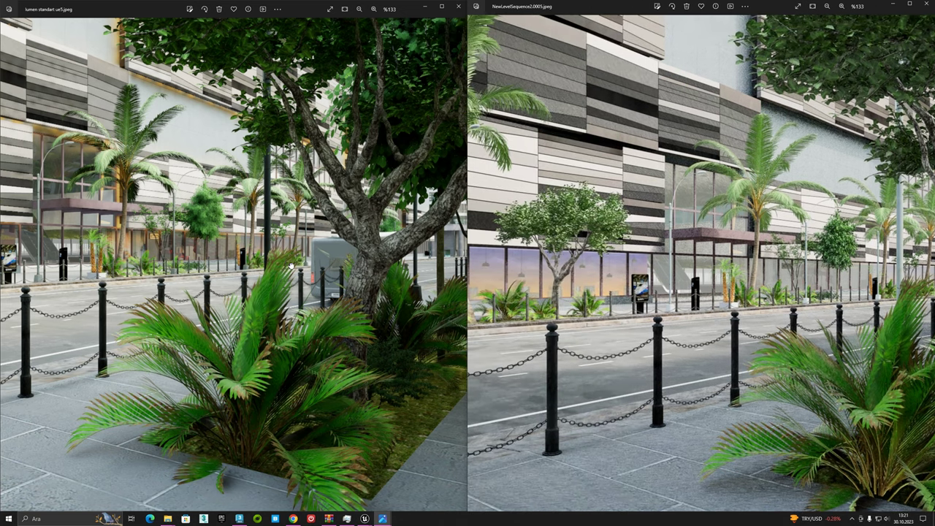
left_click_drag(286, 262, 438, 277)
mouse_move(618, 299)
left_mouse_down()
mouse_move(727, 299)
mouse_move(779, 329)
left_mouse_up()
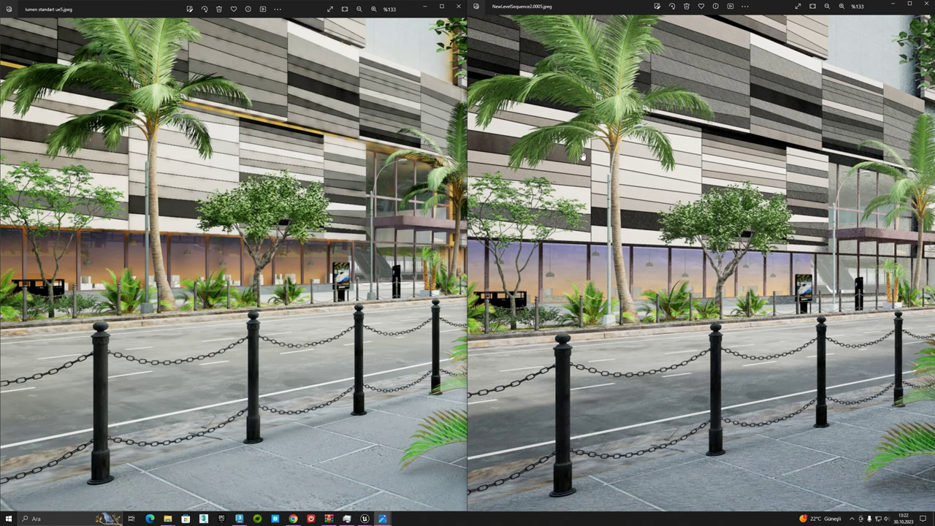
Compare the palm and pavement at closer zoom, then close the ray-traced image.
scroll(562, 263, "up", 2)
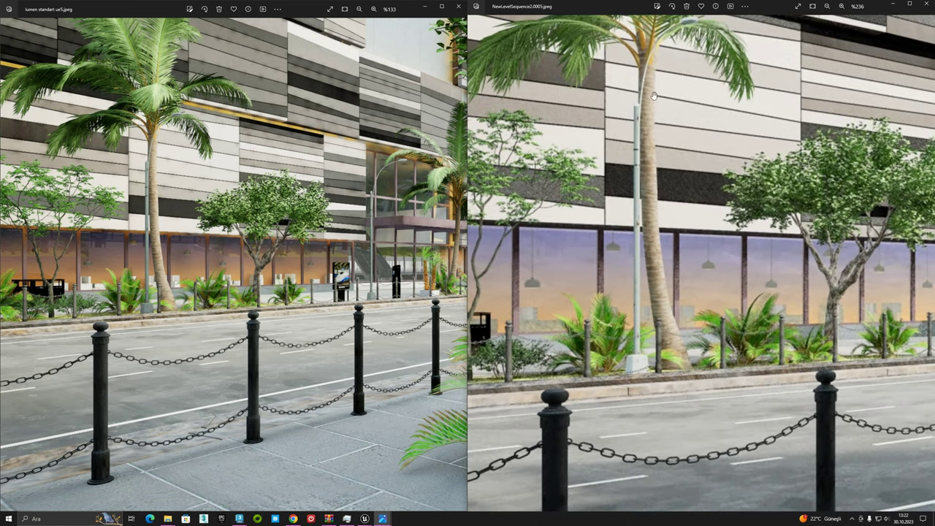
scroll(687, 316, "up", 2)
scroll(292, 212, "up", 5)
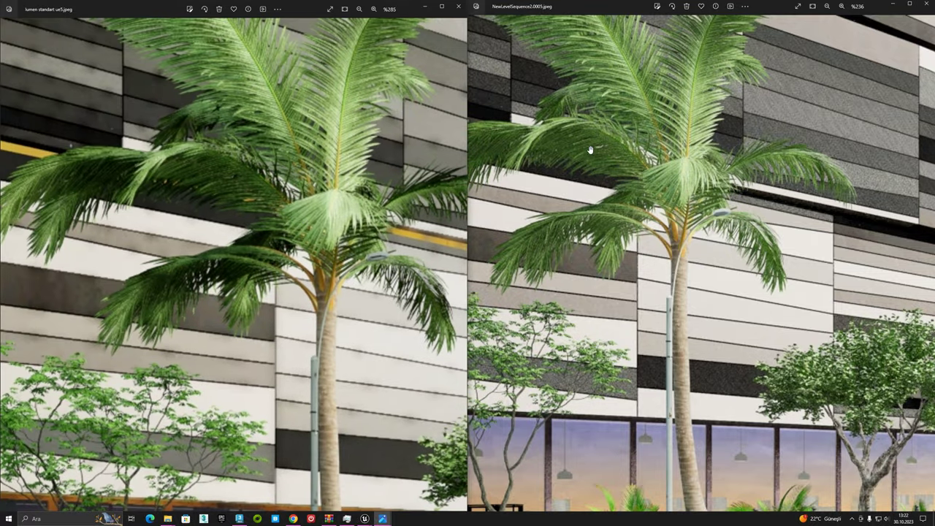
scroll(317, 221, "down", 8)
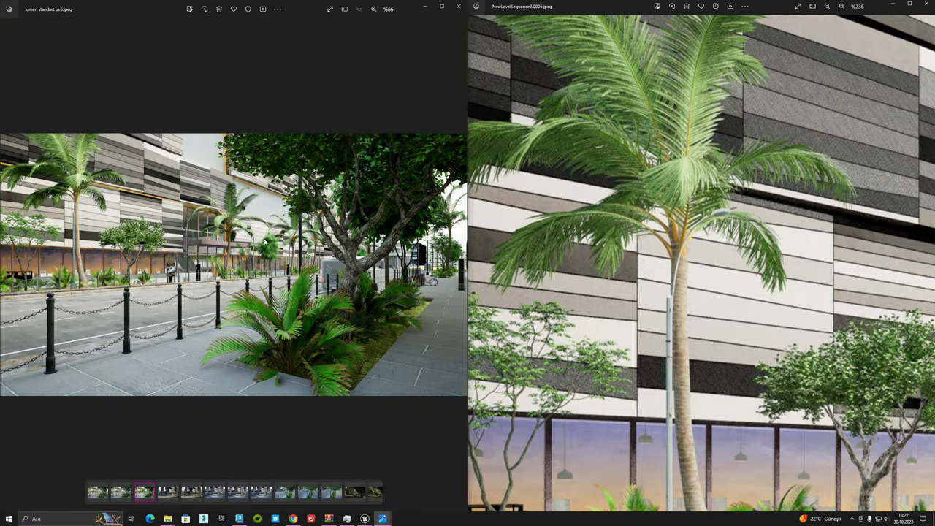
scroll(291, 228, "up", 6)
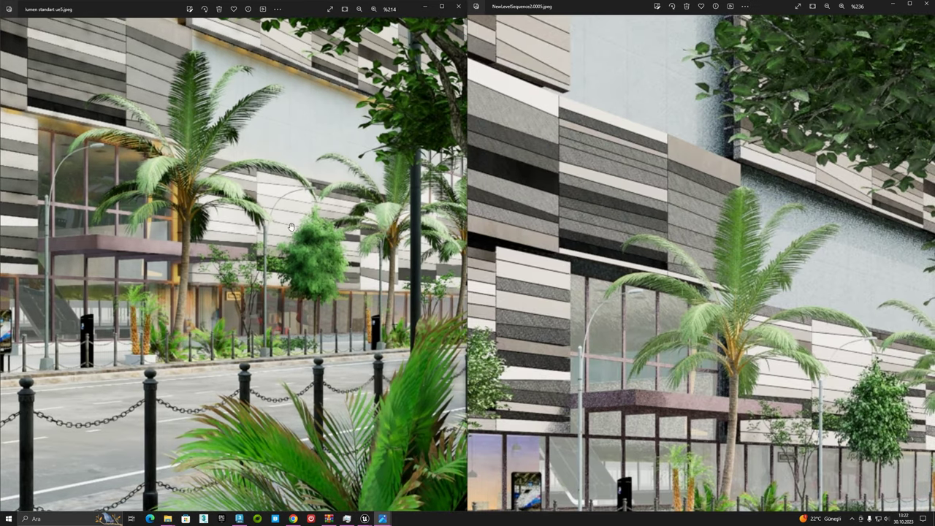
left_click_drag(661, 307, 570, 185)
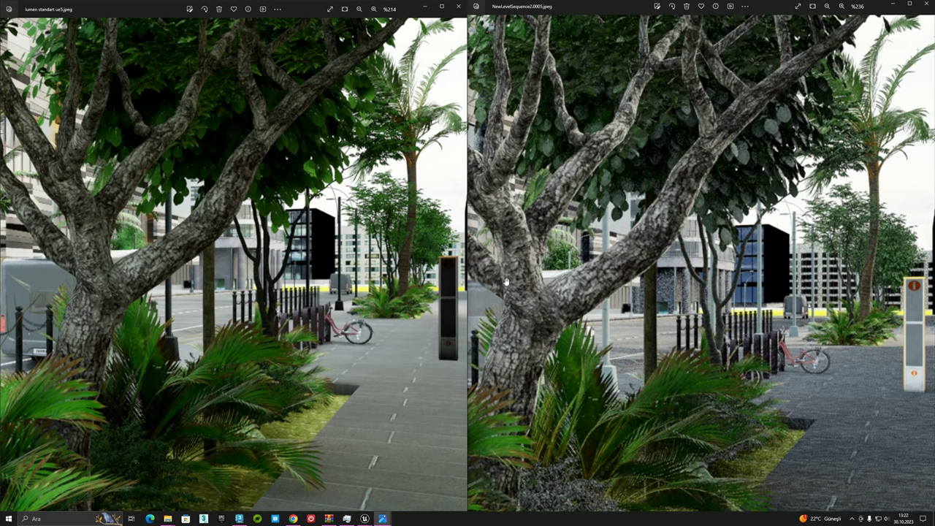
scroll(506, 281, "down", 3)
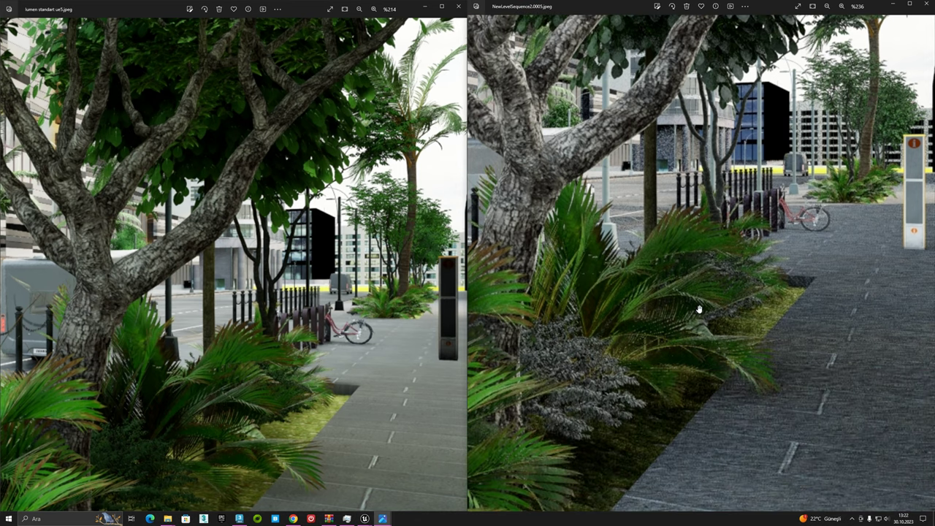
left_click_drag(348, 385, 298, 254)
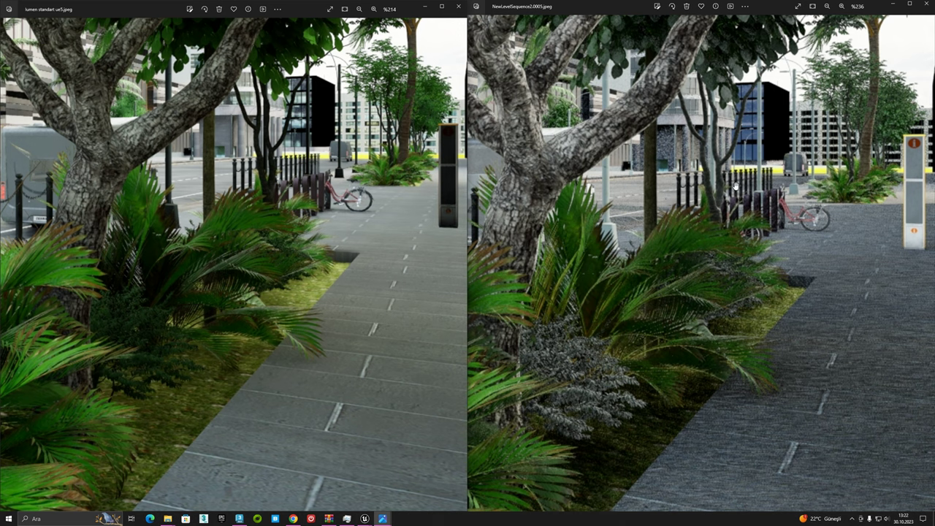
left_click(923, 4)
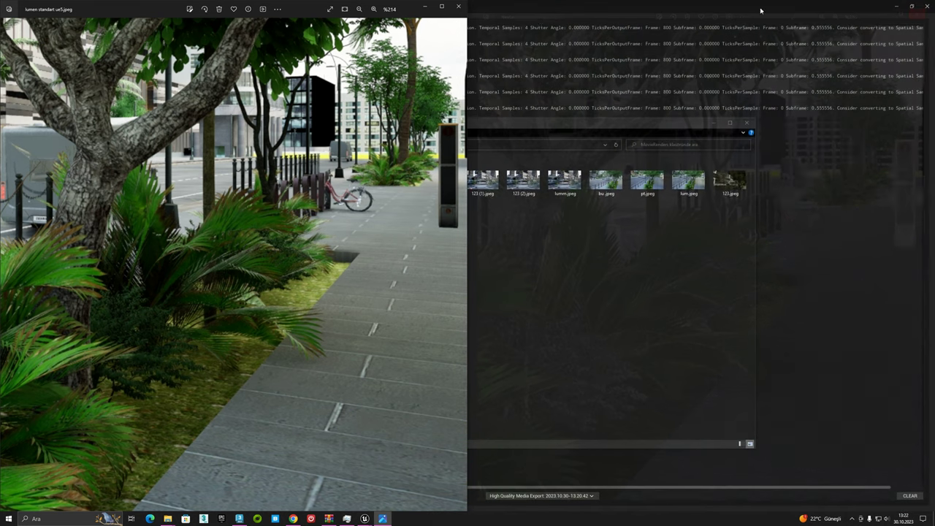
Close the Lumen photo and open Project Settings at Engine > Rendering, scrolled to Global Illumination.
left_click(453, 9)
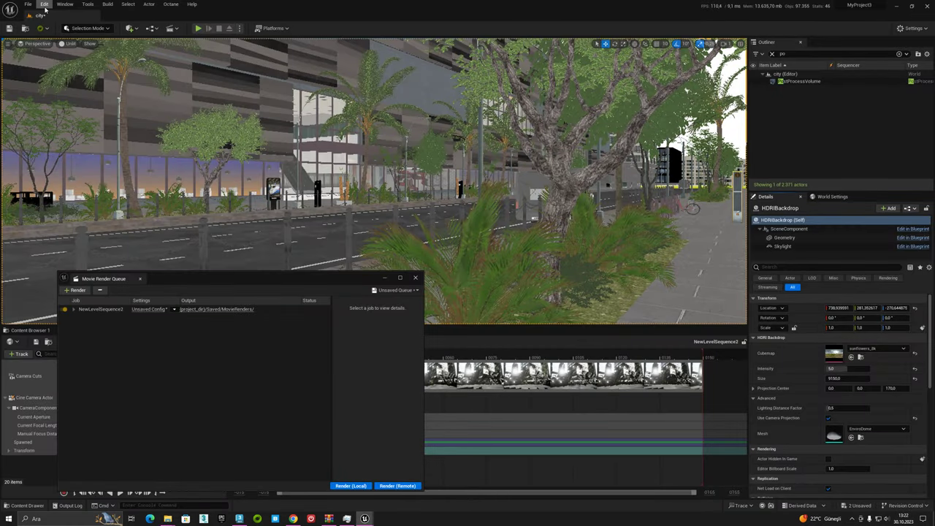
left_click(44, 4)
left_click(62, 112)
scroll(133, 232, "down", 5)
scroll(133, 233, "down", 5)
scroll(132, 232, "down", 5)
scroll(132, 232, "down", 3)
scroll(132, 233, "down", 3)
left_click(139, 245)
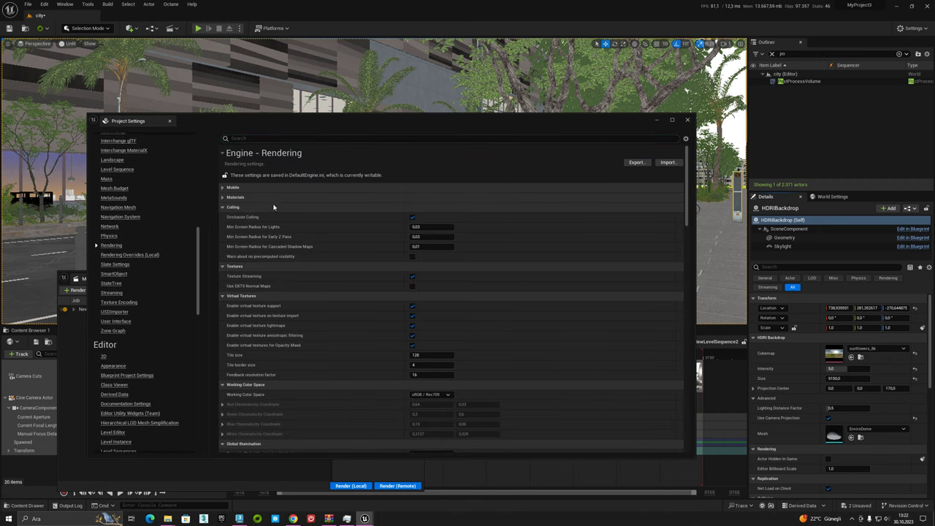
scroll(319, 302, "down", 3)
scroll(320, 303, "down", 3)
scroll(320, 302, "down", 3)
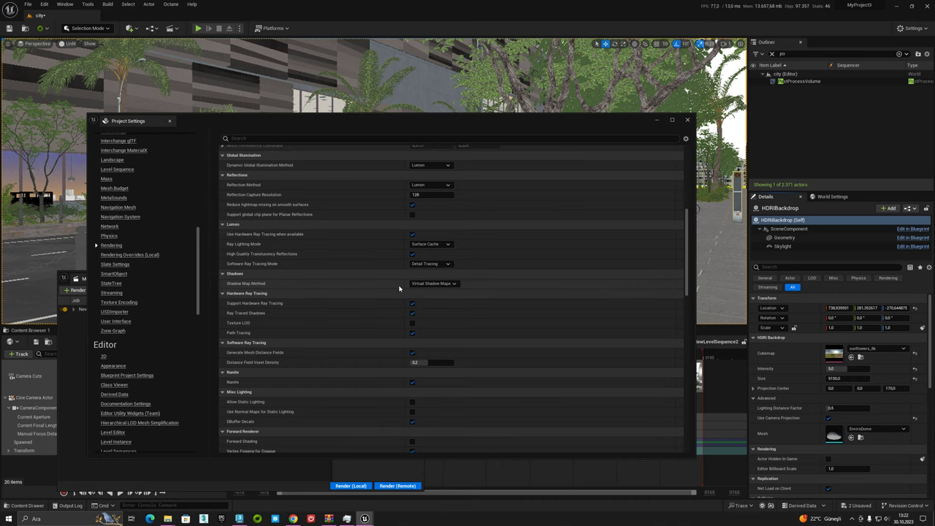
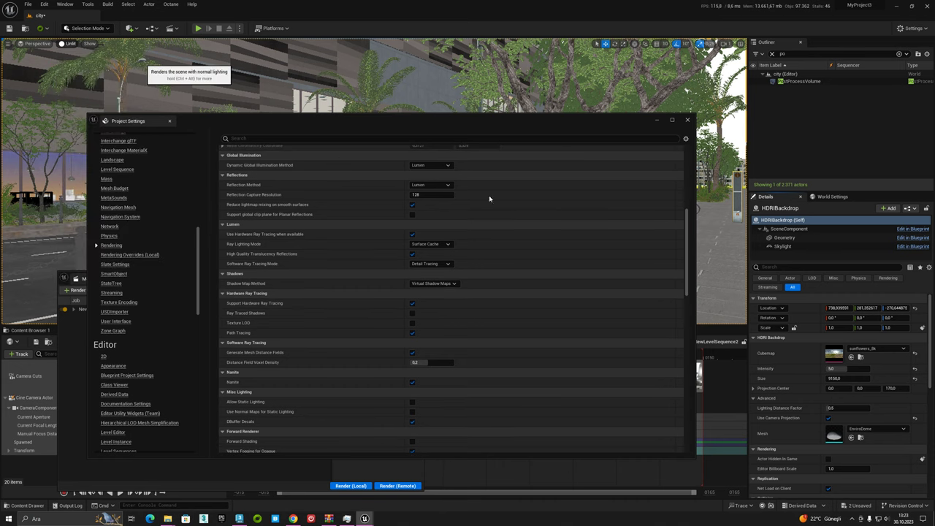
Show the scene Lit and uncheck the PostProcessVolume's GI and Reflection Method overrides.
left_click(800, 81)
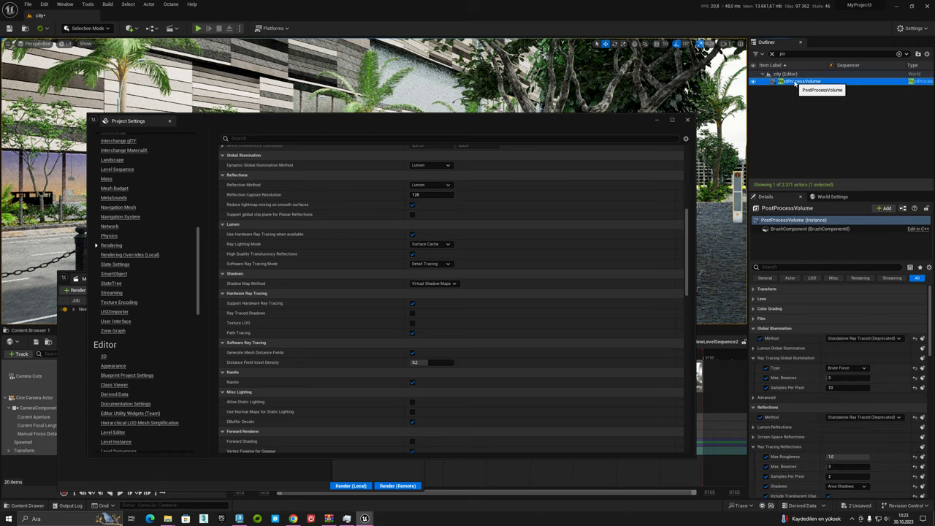
left_click(761, 339)
left_click(760, 416)
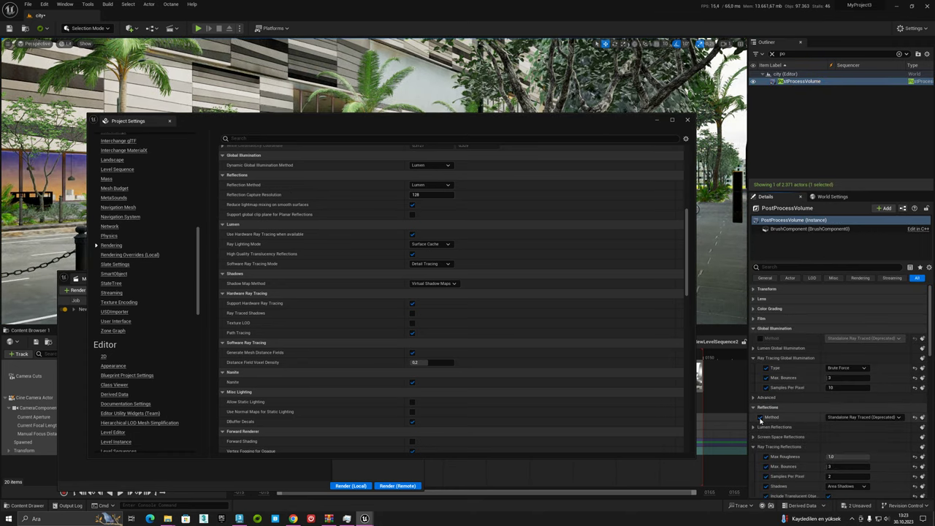
Compare Ray Traced Shadows and Lumen Hardware Ray Tracing on and off, leaving both on, and close Project Settings.
left_click_drag(534, 123, 538, 317)
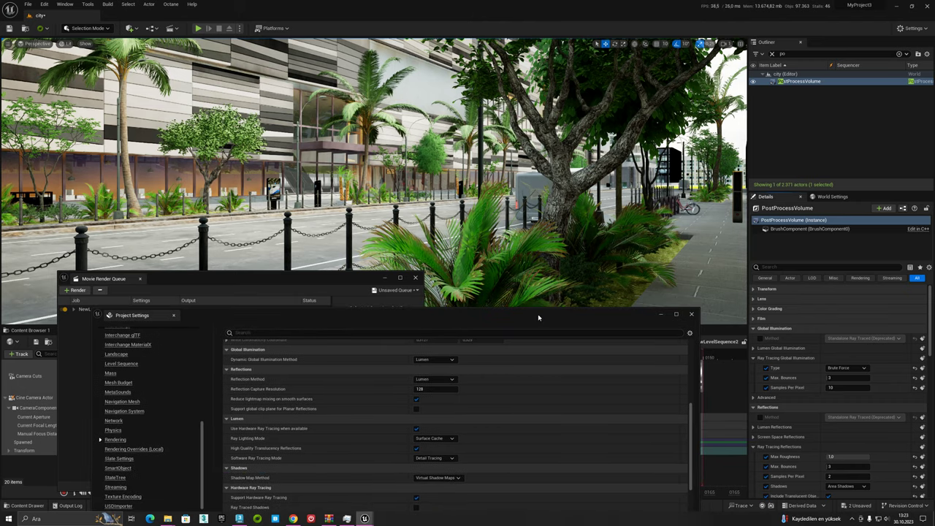
scroll(415, 438, "down", 3)
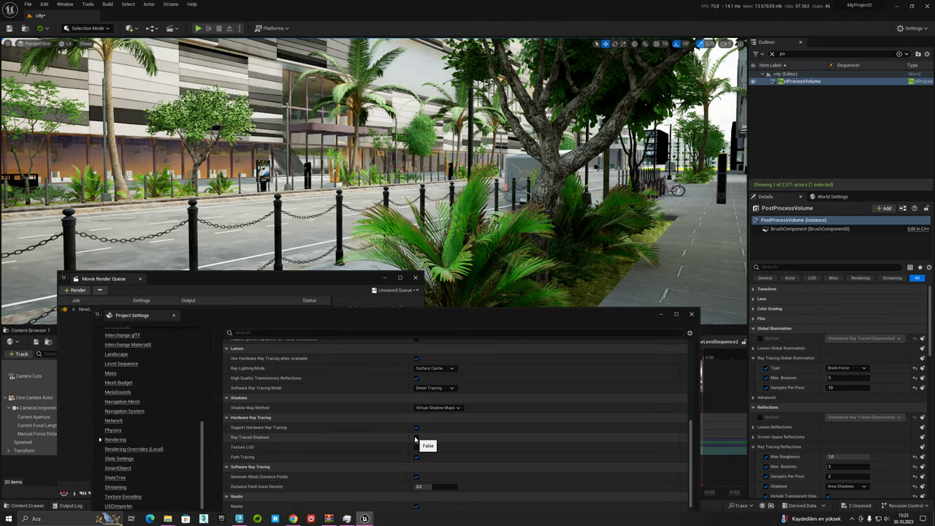
left_click(416, 437)
left_click(417, 359)
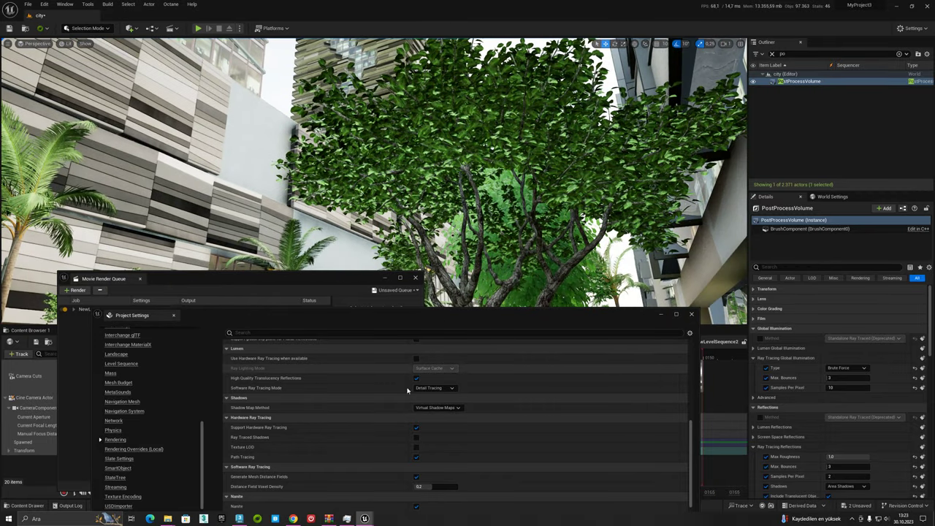
left_click(417, 358)
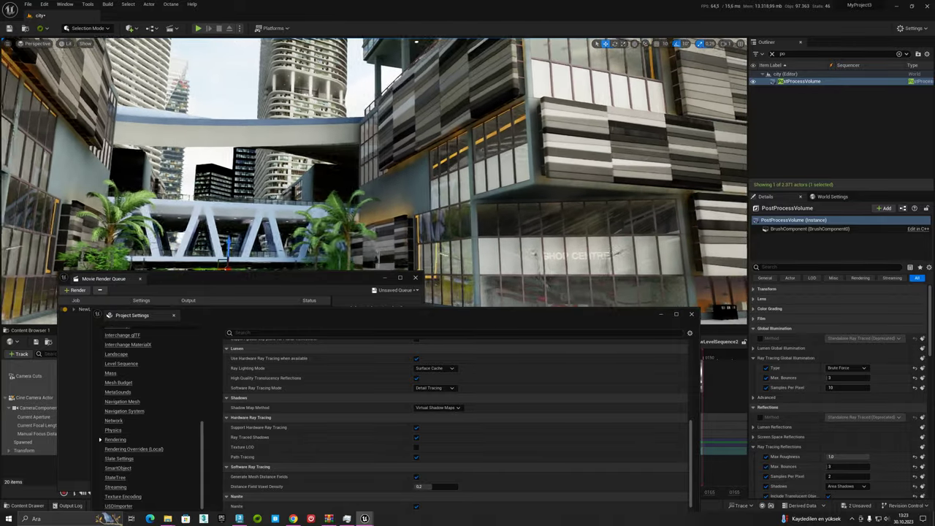
left_click(416, 437)
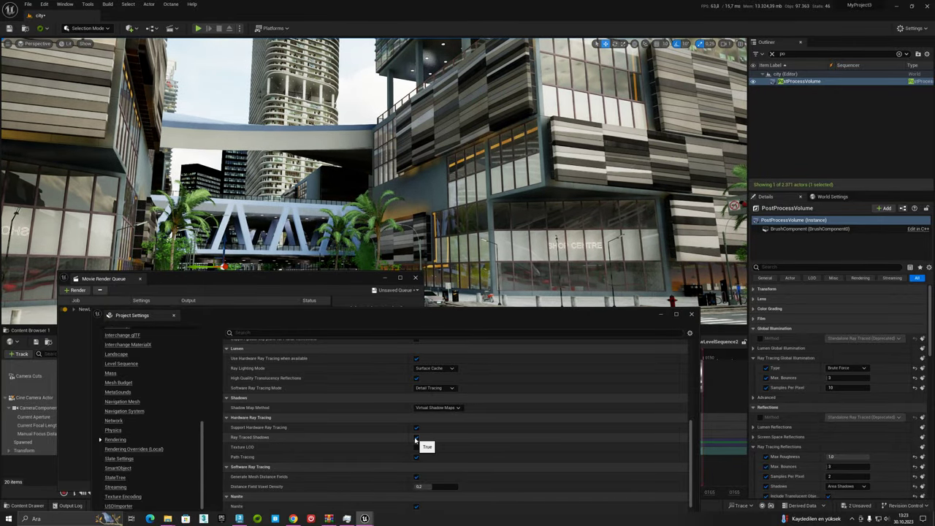
left_click(415, 438)
left_click(691, 314)
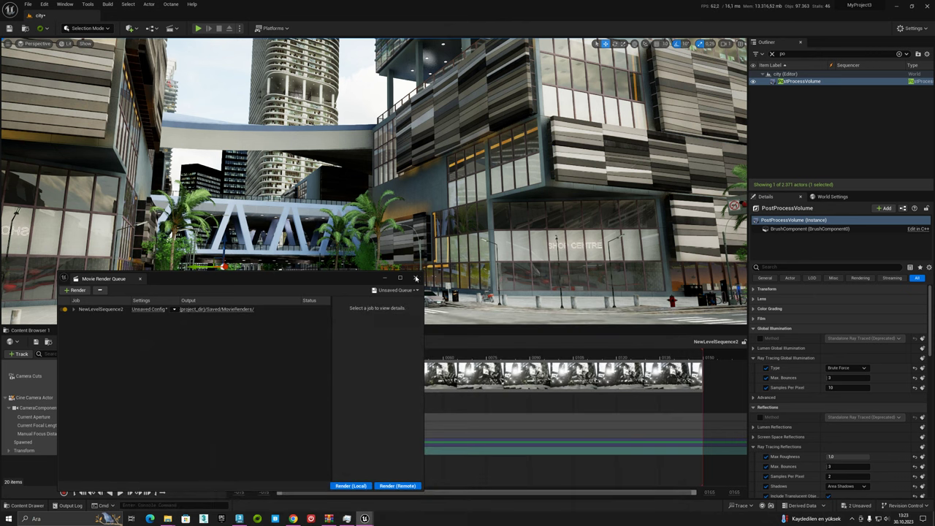
Close the Movie Render Queue and open the lumen and ray tracing standart ue5 renders from MovieRenders.
left_click(415, 277)
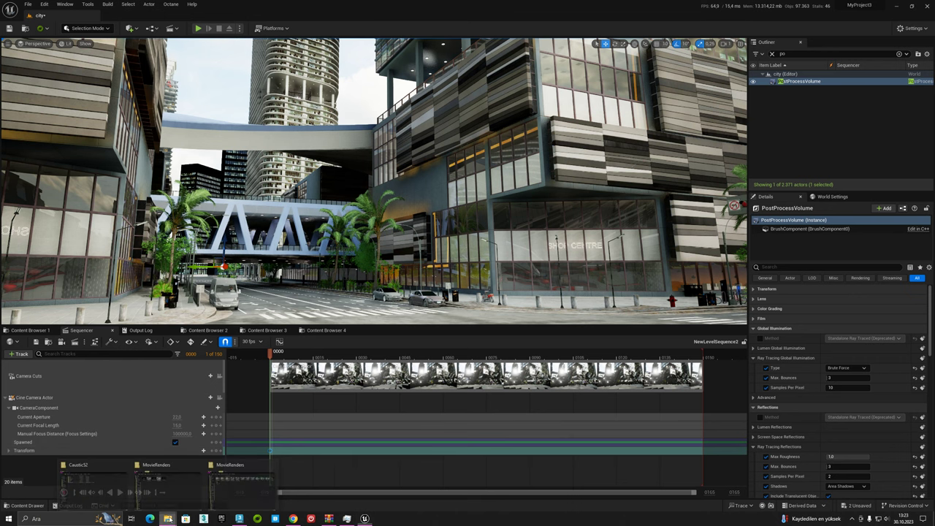
mouse_move(168, 519)
left_click(228, 487)
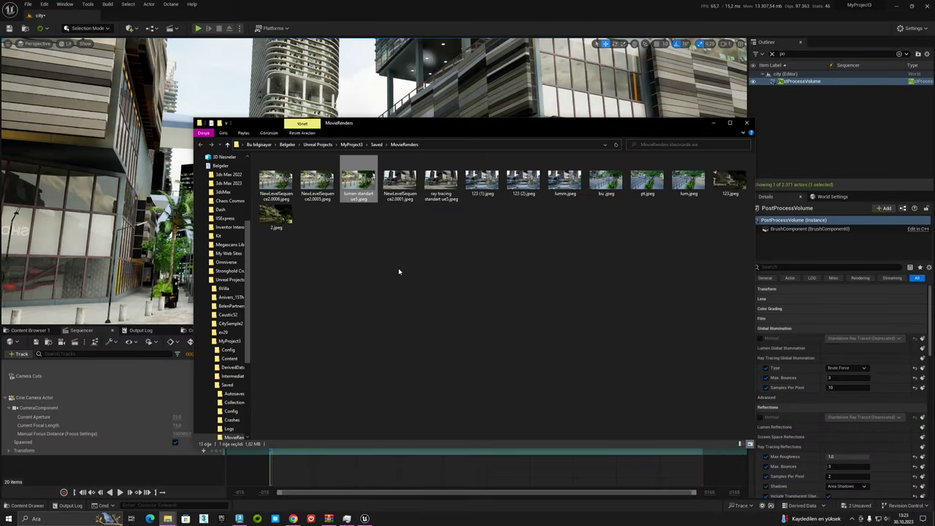
double_click(368, 187)
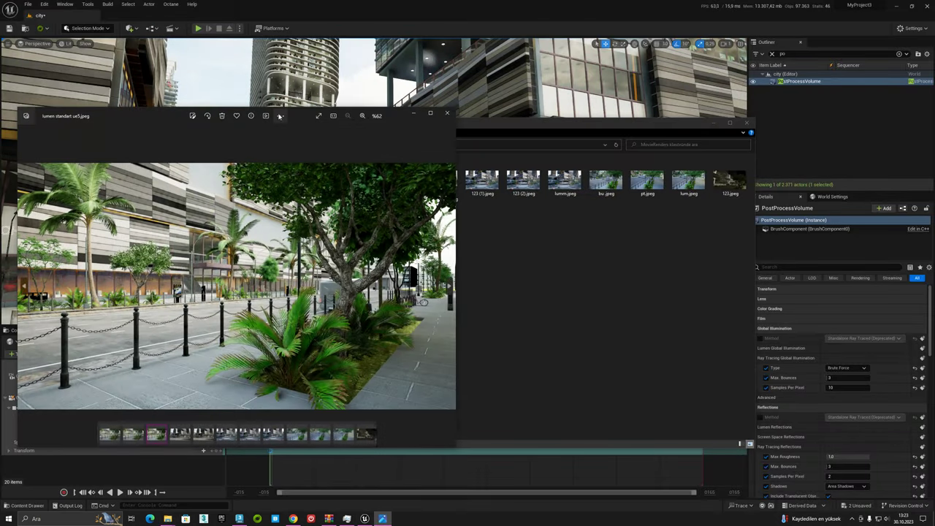
mouse_move(132, 117)
left_mouse_down()
mouse_move(496, 268)
mouse_move(569, 239)
left_mouse_up()
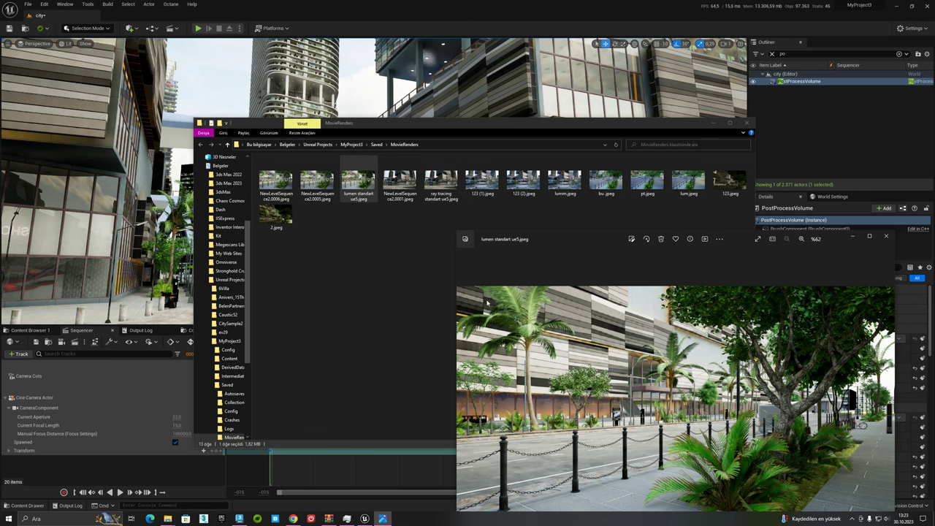
left_click(886, 236)
double_click(440, 194)
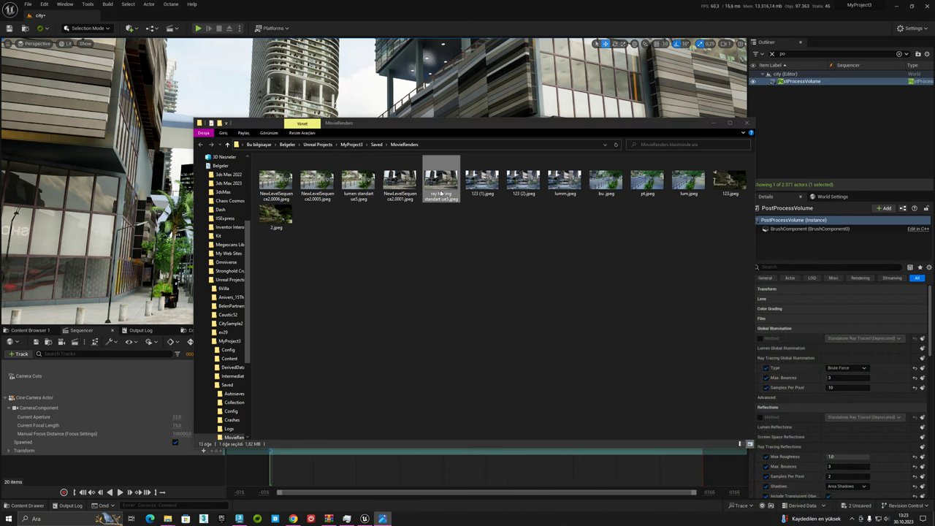
Open NewLevelSequence2.0001 and step through the renders to the dark night 2.jpeg, then close it.
left_click(400, 264)
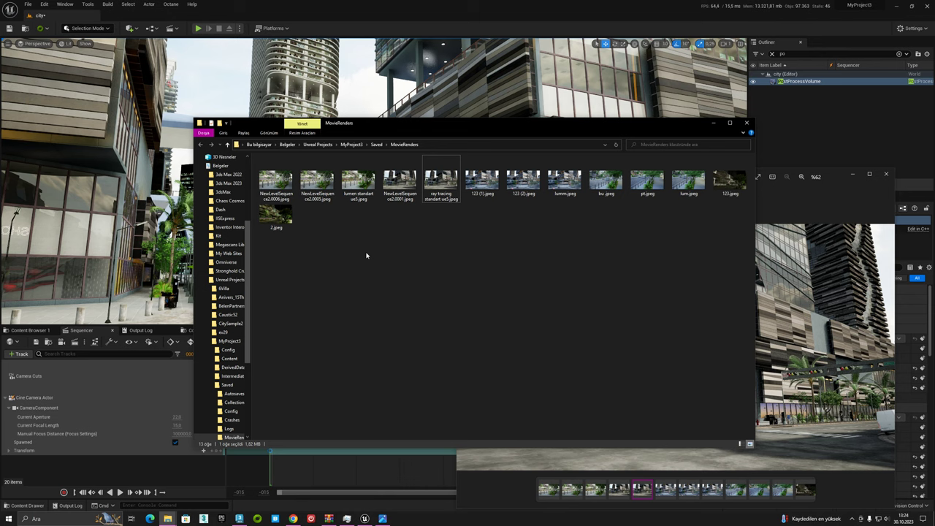
double_click(400, 184)
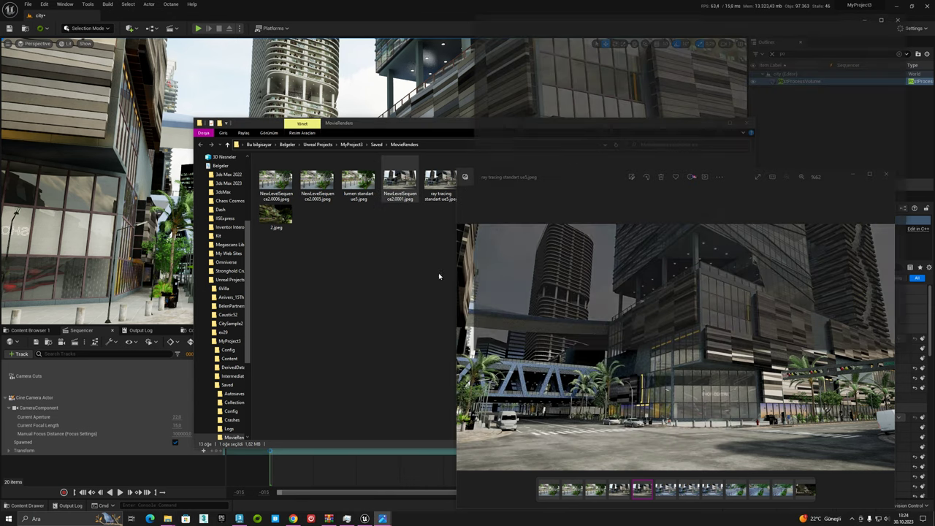
key("Right")
key("Right")
key("Right")
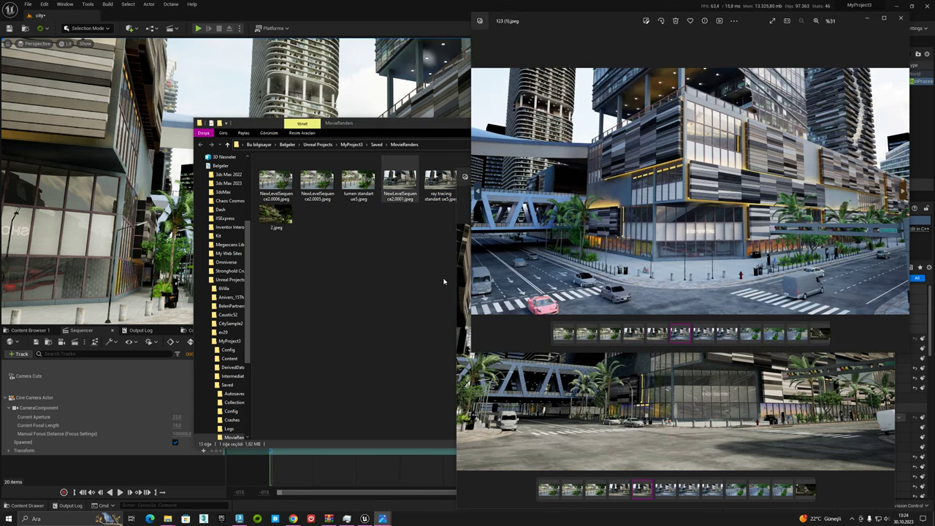
key("Right")
key("Right")
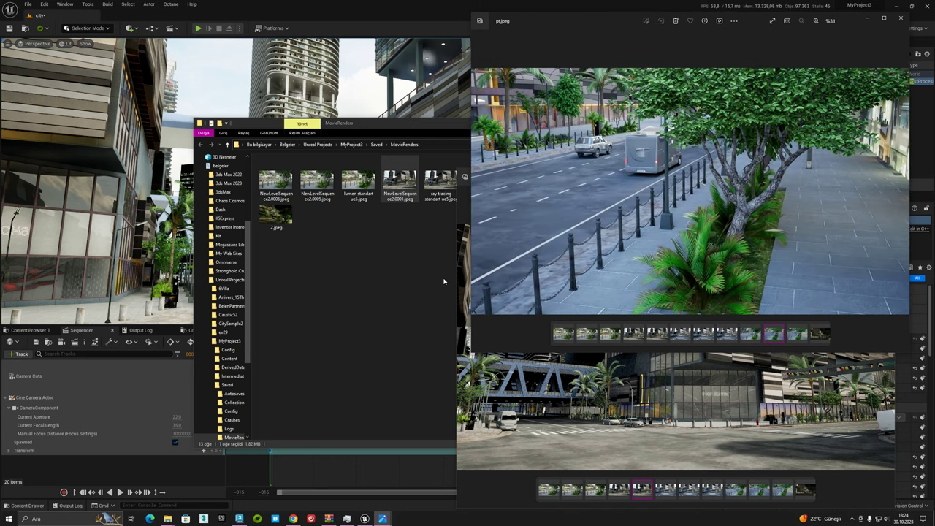
key("Right")
key("Right")
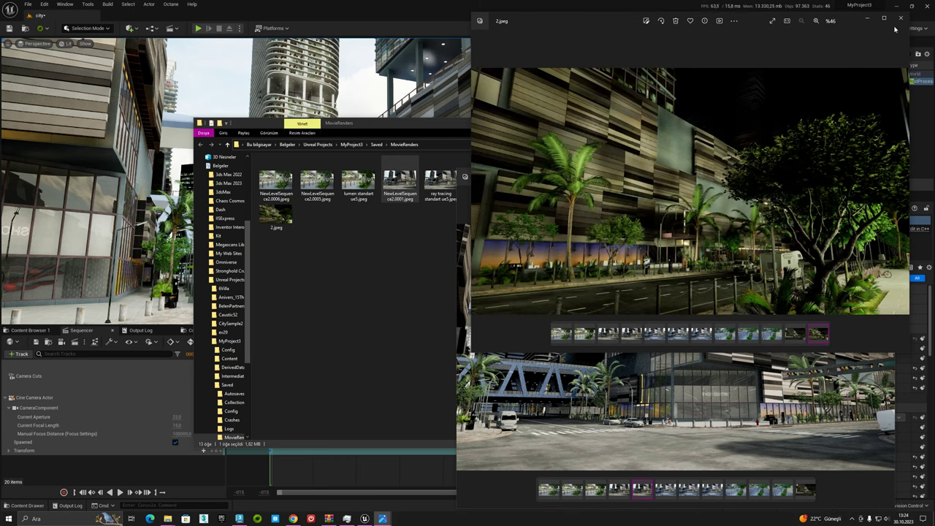
left_click(900, 18)
Open lumm.jpeg in the Photos viewer from the render folder.
left_click(397, 217)
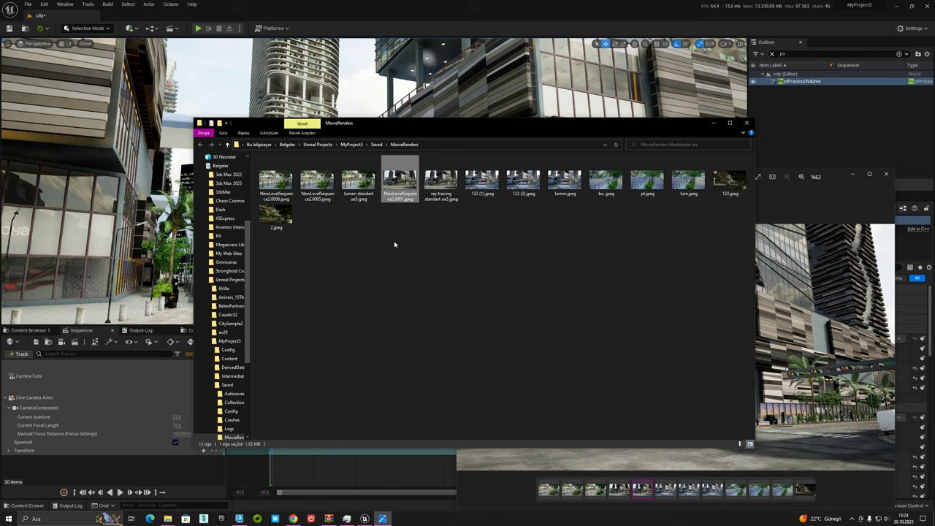
double_click(566, 184)
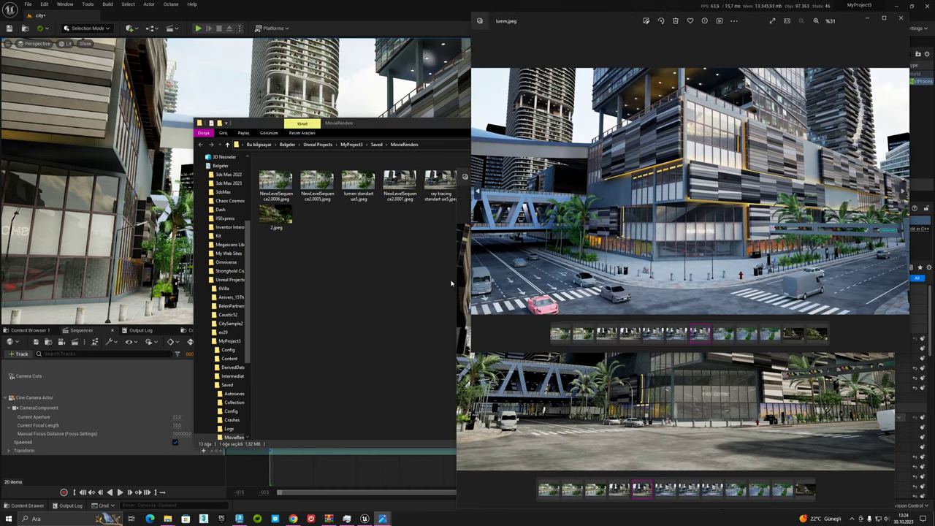
left_click(385, 267)
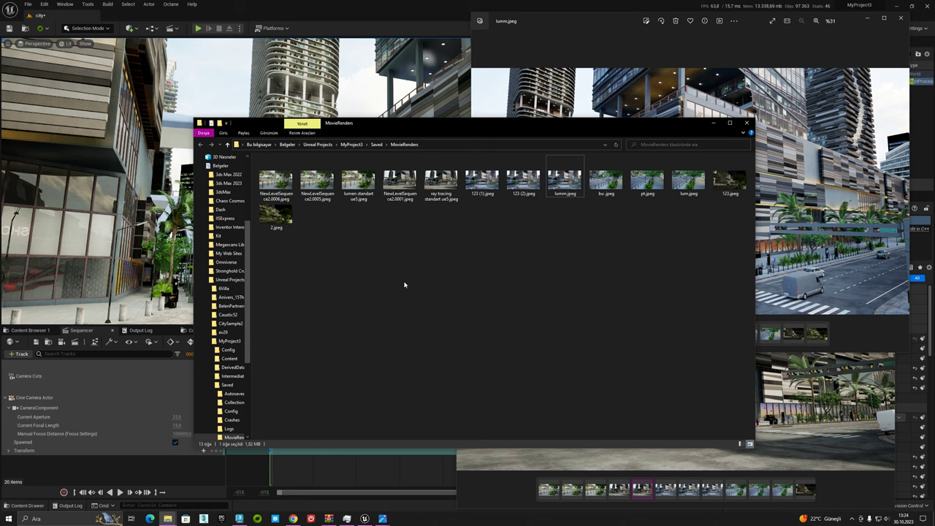
key("alt+Tab")
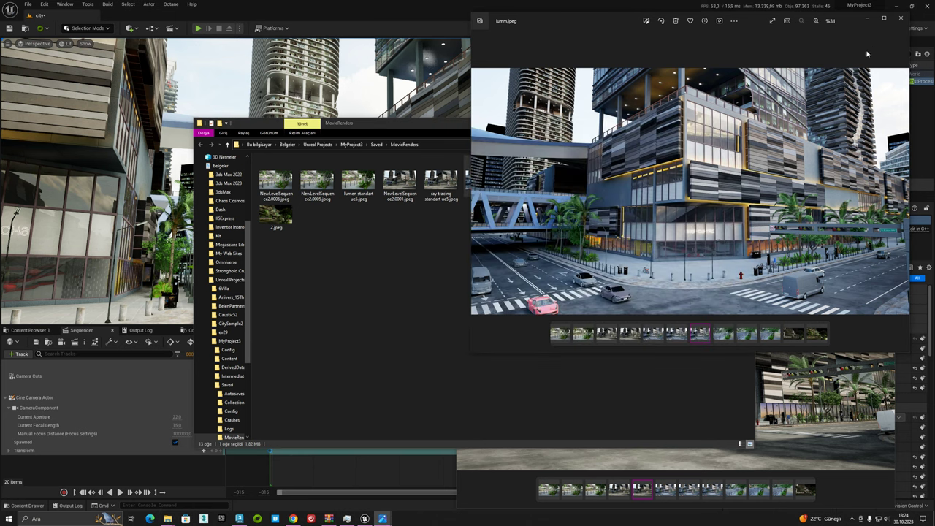
left_click(372, 307)
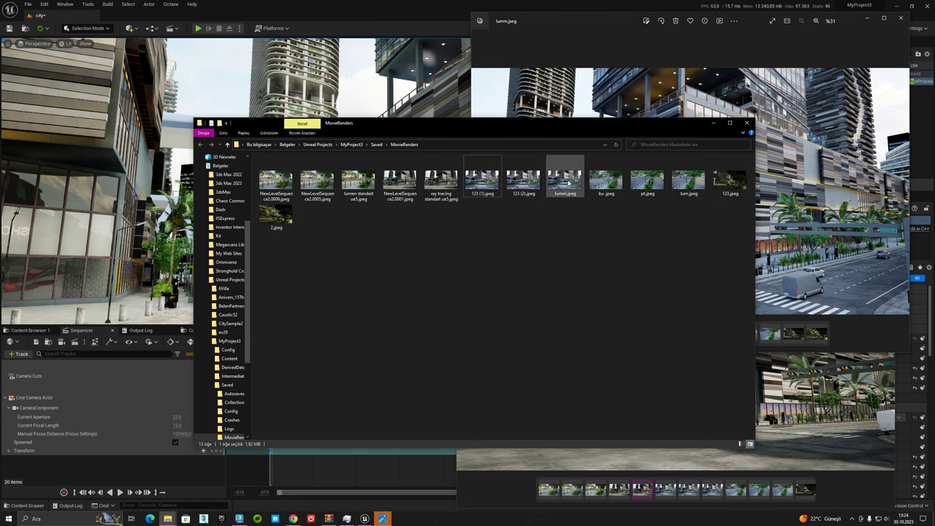
double_click(568, 184)
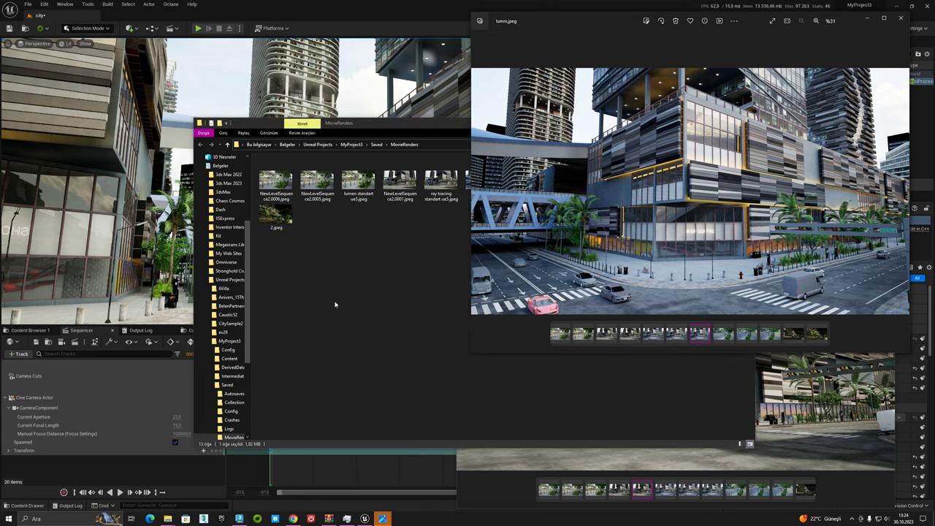
Close the duplicate lumm.jpeg viewer, move lumm left, shrink 123 (1).jpeg, and raise the ray tracing render.
left_click_drag(501, 141, 251, 97)
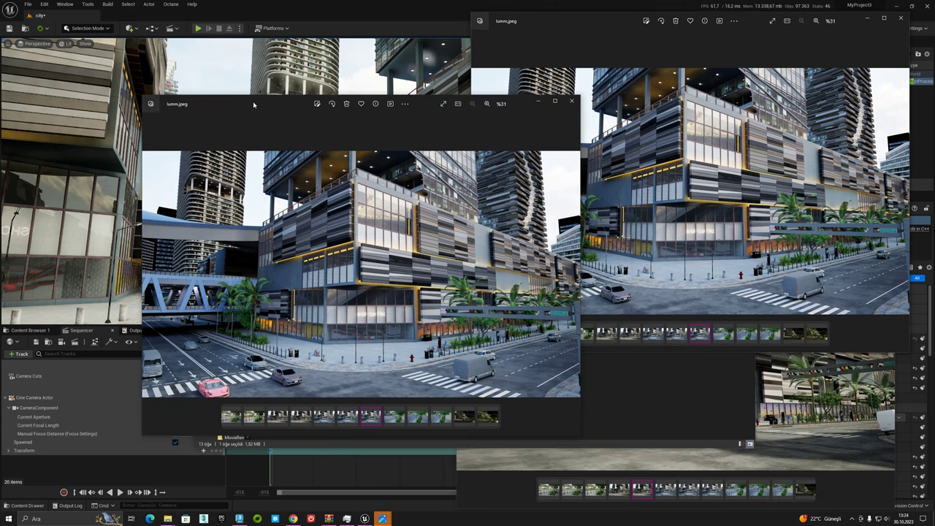
left_click(569, 96)
left_click_drag(558, 25, 310, 96)
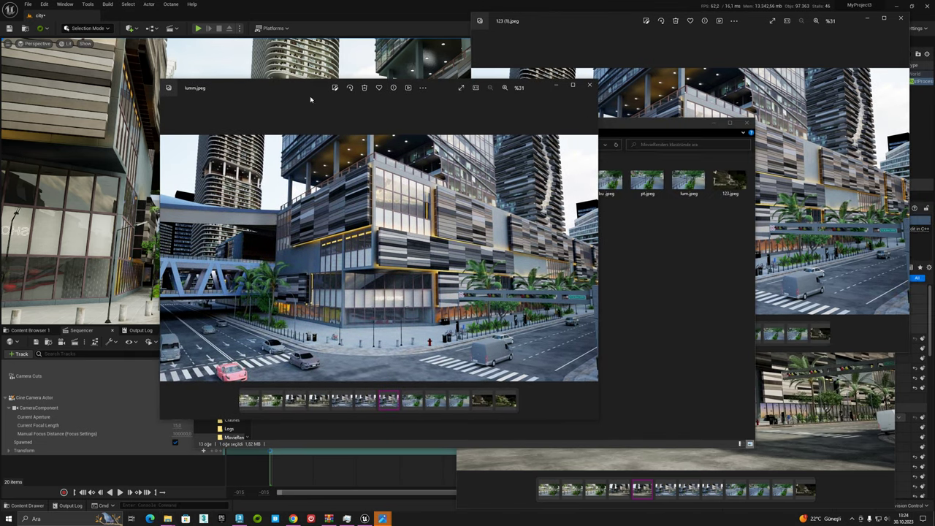
left_click(759, 279)
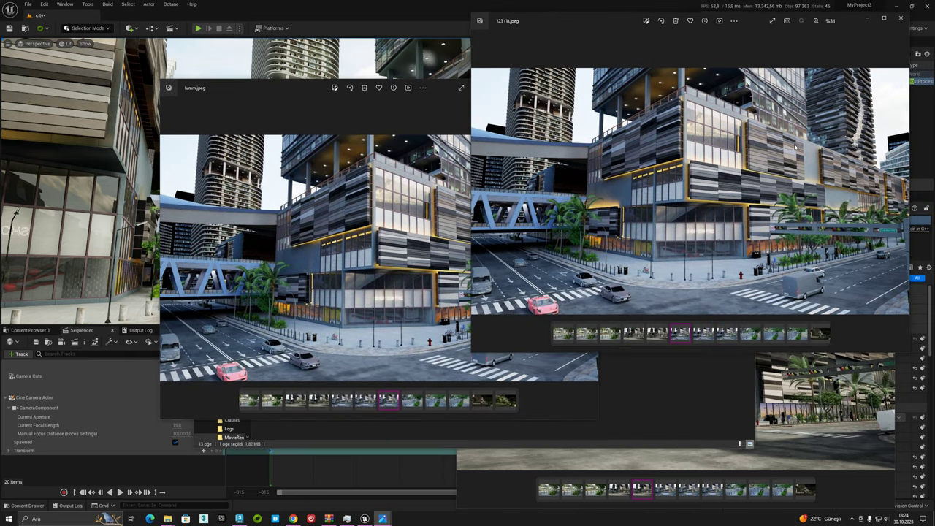
key("super+Down")
left_click(759, 278)
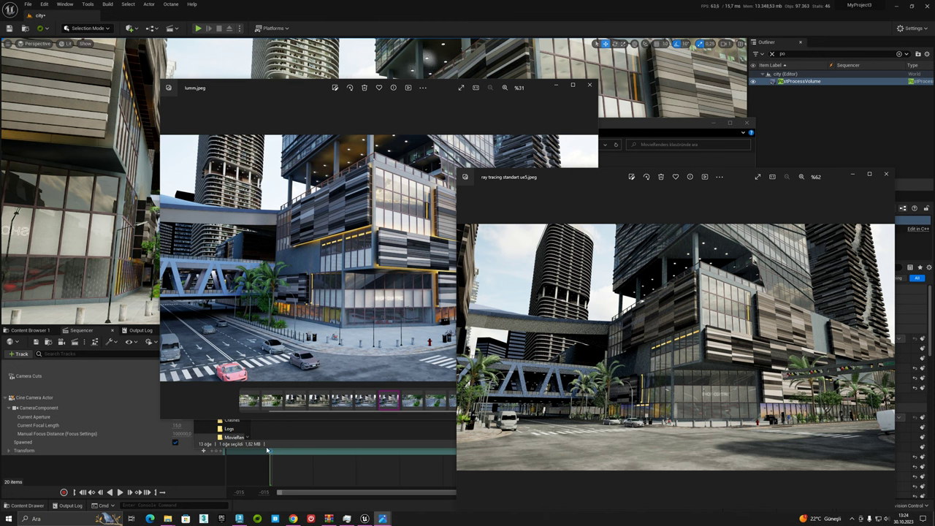
Open Caustic Raytracing.jpeg from the Caustic52 renders folder and move it to the top-left.
mouse_move(167, 519)
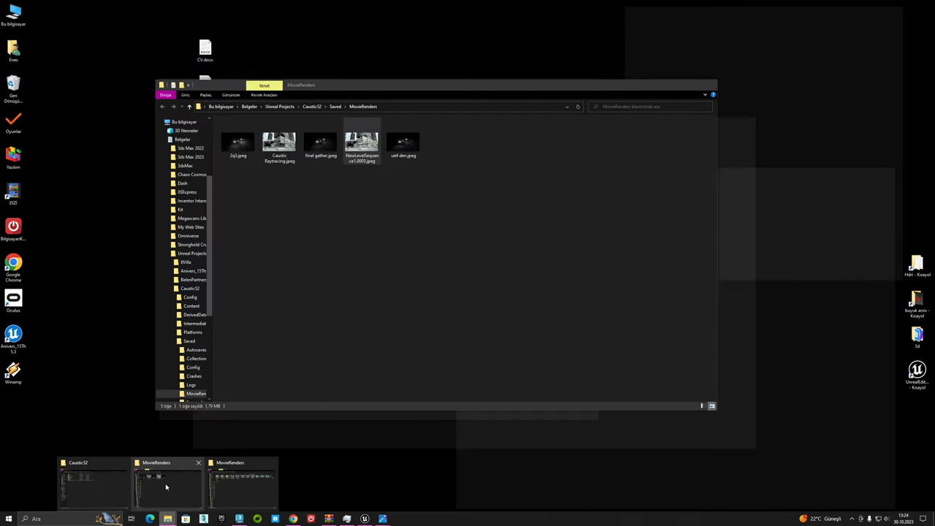
left_click(167, 486)
double_click(274, 149)
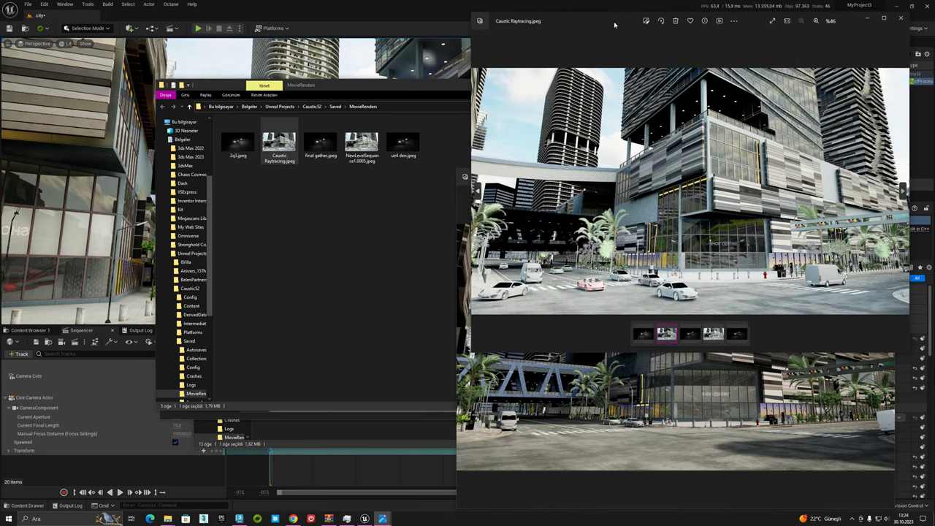
left_click_drag(615, 25, 149, 47)
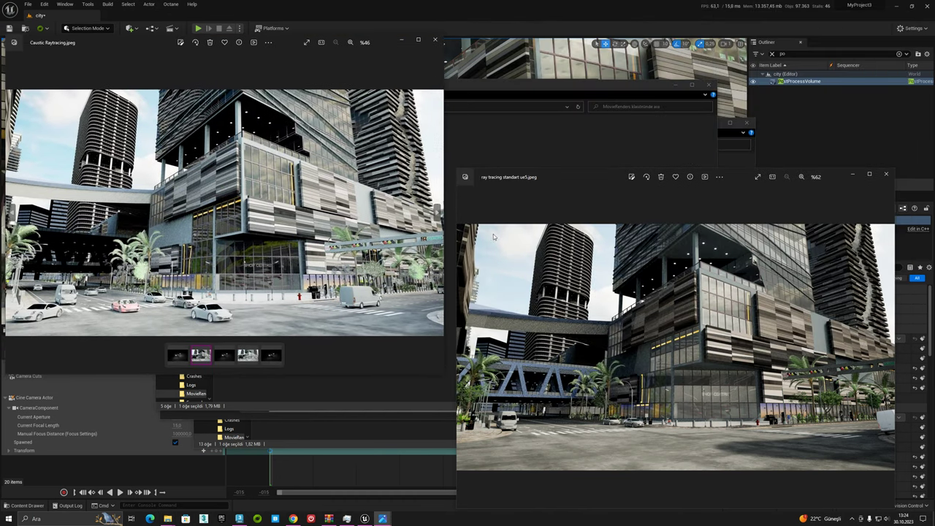
Snap the Caustic Raytracing viewer left, float it smaller, and preview it full screen.
mouse_move(382, 519)
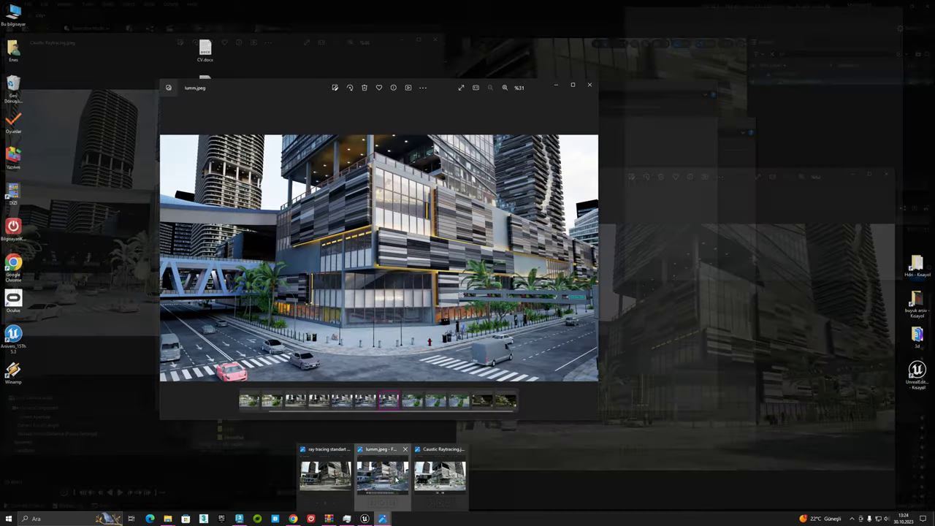
left_click(396, 472)
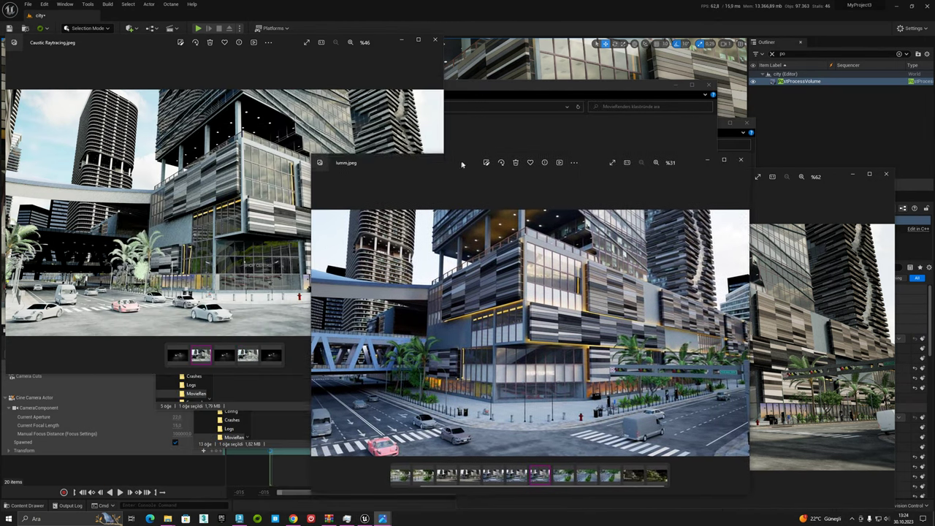
left_click_drag(310, 86, 462, 158)
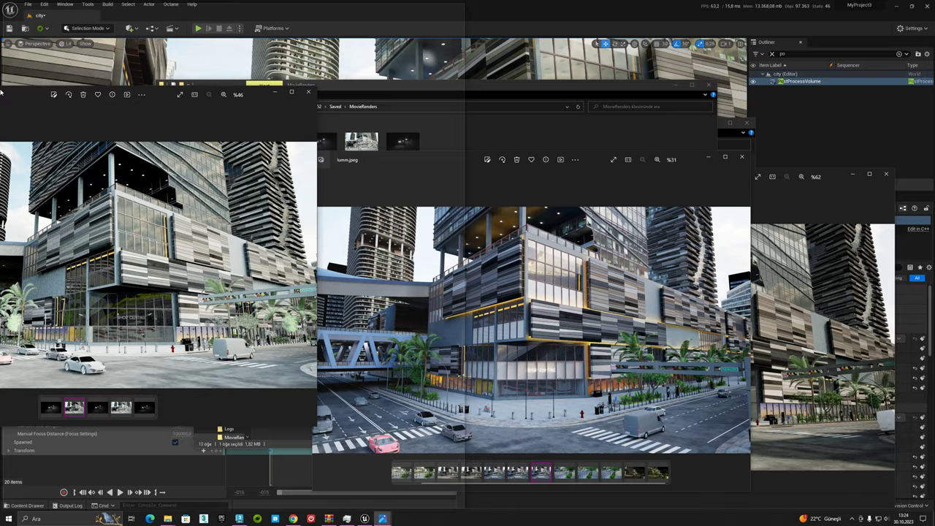
left_click_drag(119, 50, 1, 102)
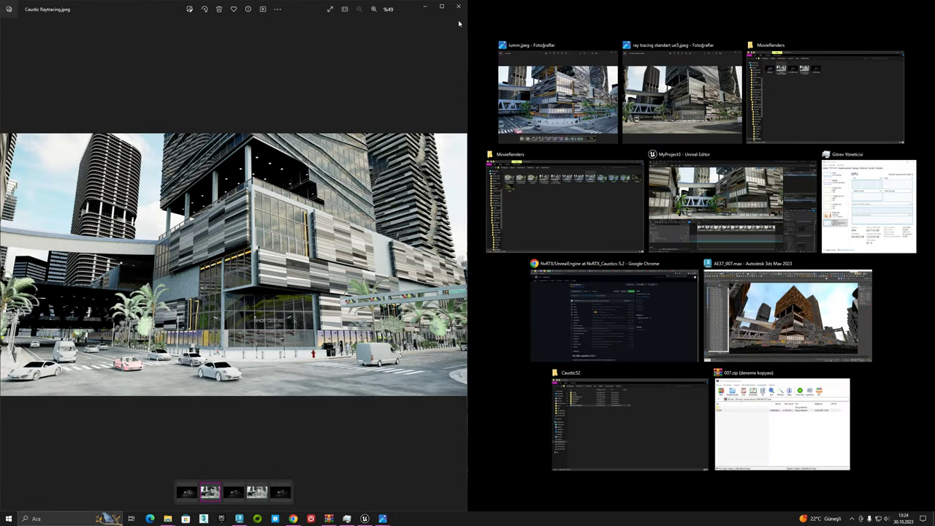
left_click(164, 8)
left_click_drag(164, 9, 196, 83)
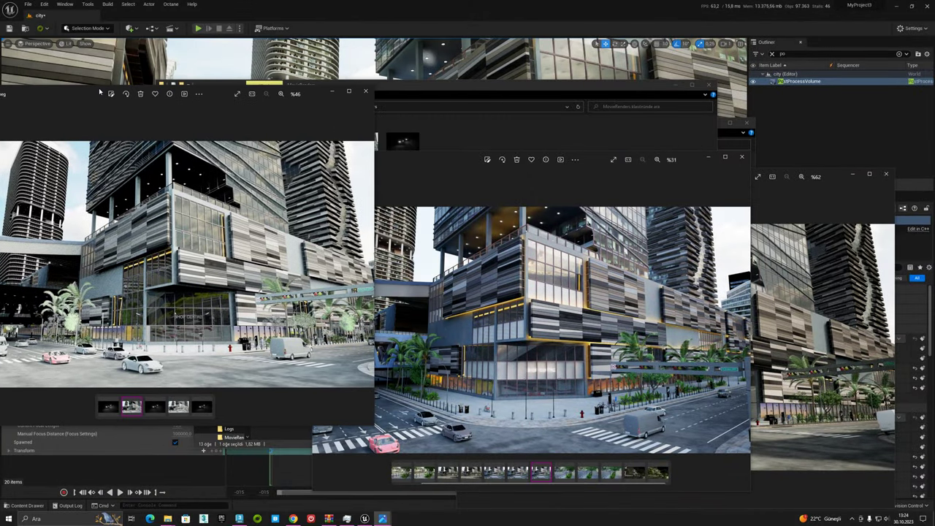
left_click(334, 84)
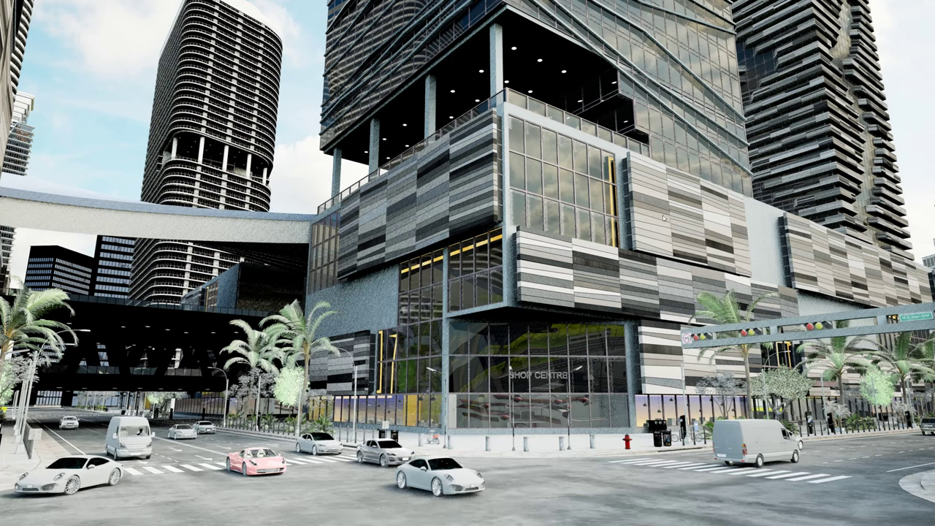
key("Escape")
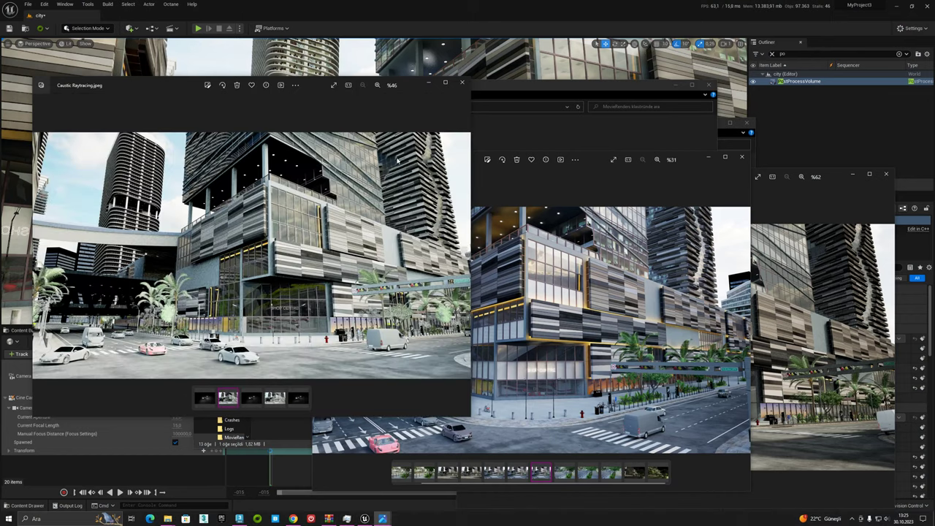
Position the Caustic Raytracing, lumm.jpeg and ray tracing standart ue5.jpeg viewers side by side.
left_click_drag(151, 92, 125, 68)
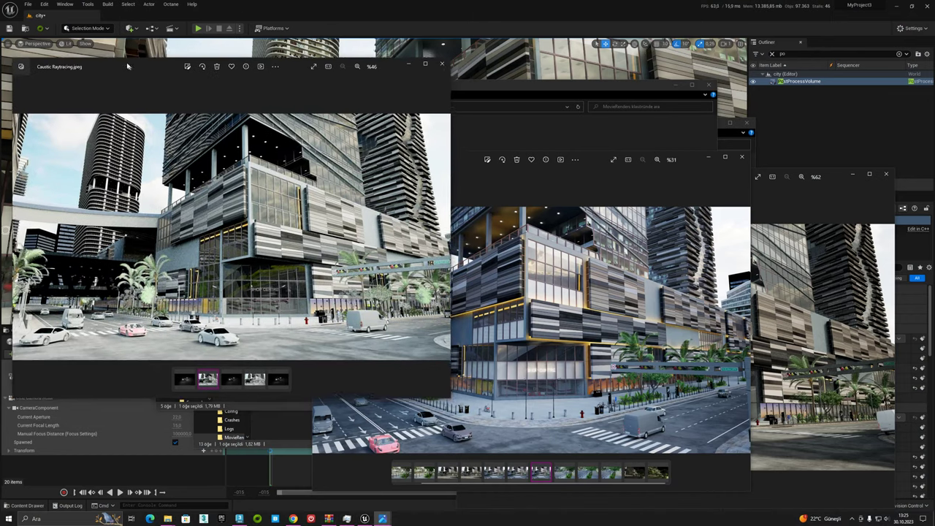
left_click(538, 199)
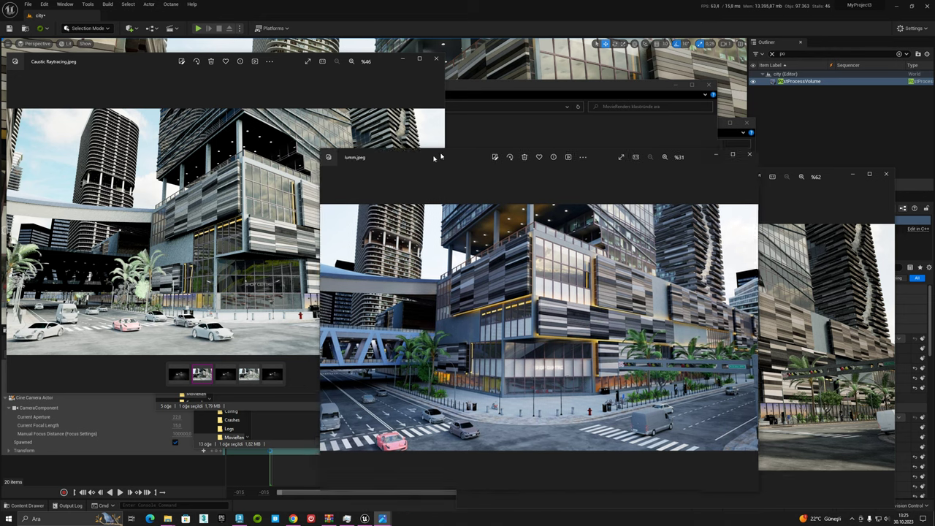
left_click_drag(428, 156, 555, 48)
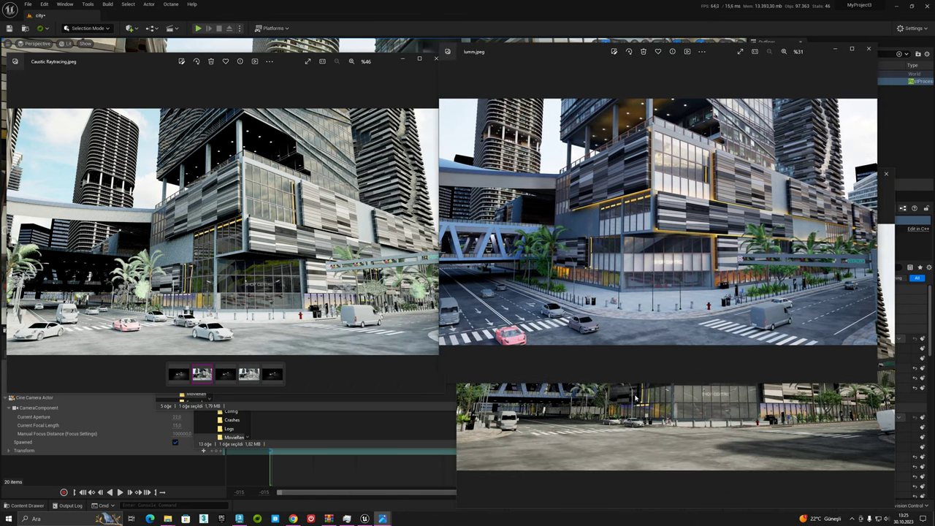
left_click(634, 397)
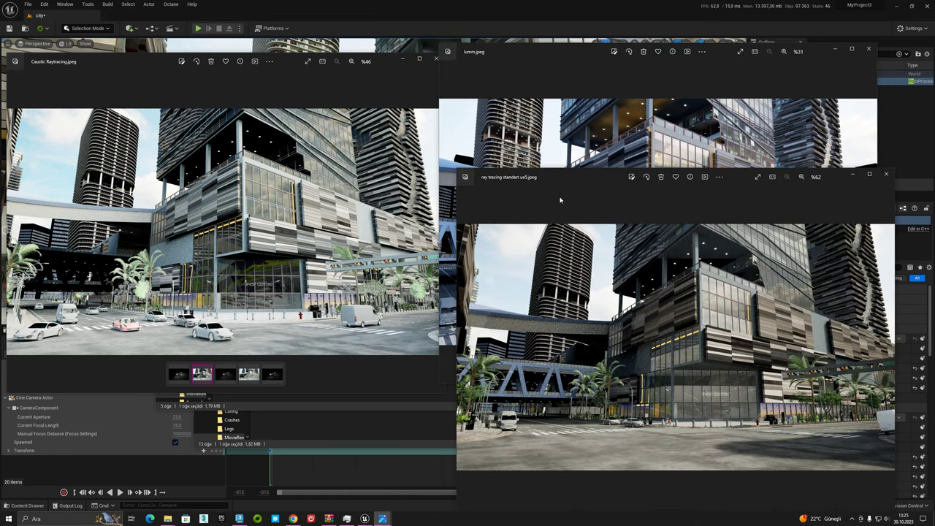
mouse_move(561, 176)
left_mouse_down()
mouse_move(584, 132)
mouse_move(581, 68)
left_mouse_up()
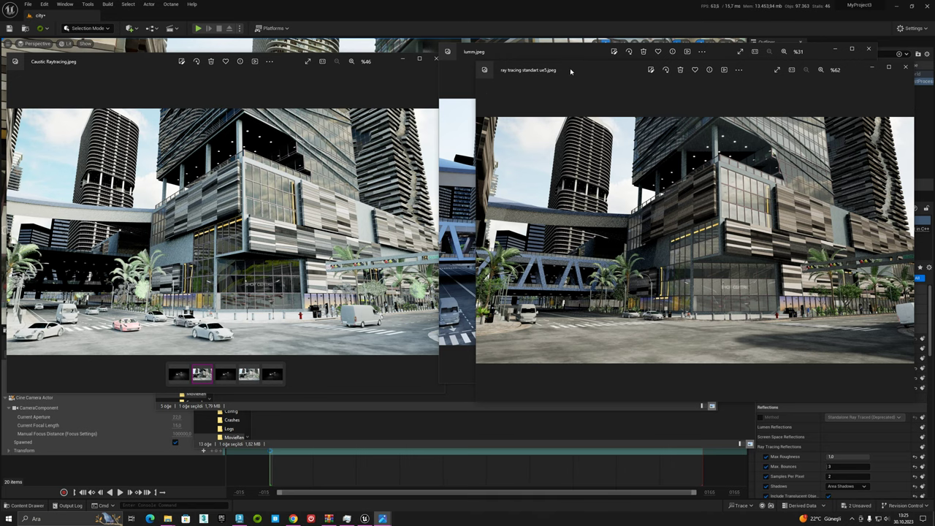
Move the 123 (2).jpeg viewer to the left beside the ray tracing standart ue5.jpeg render.
left_click(445, 220)
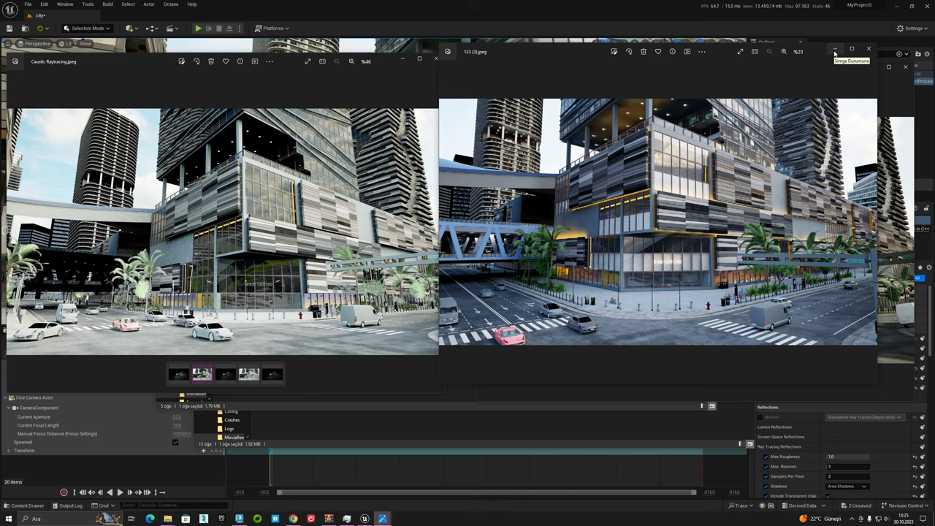
left_click(836, 52)
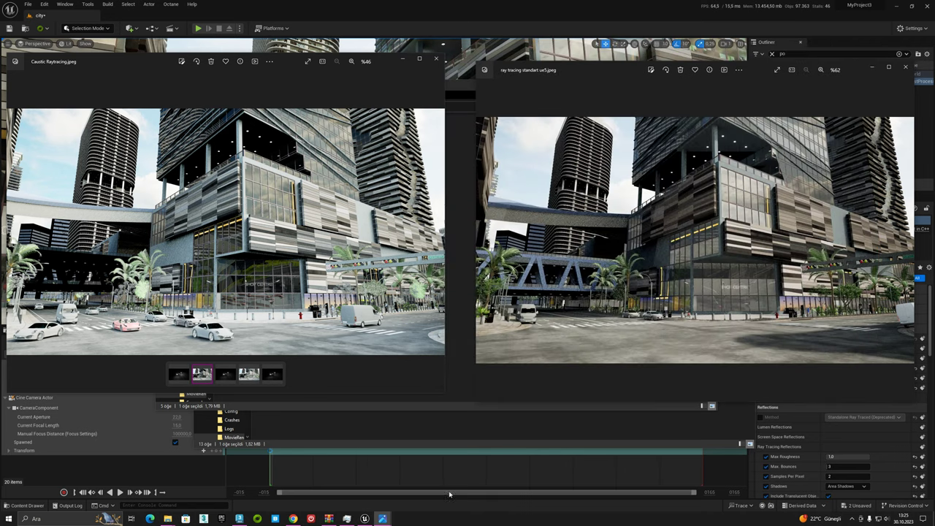
mouse_move(382, 518)
left_click(438, 472)
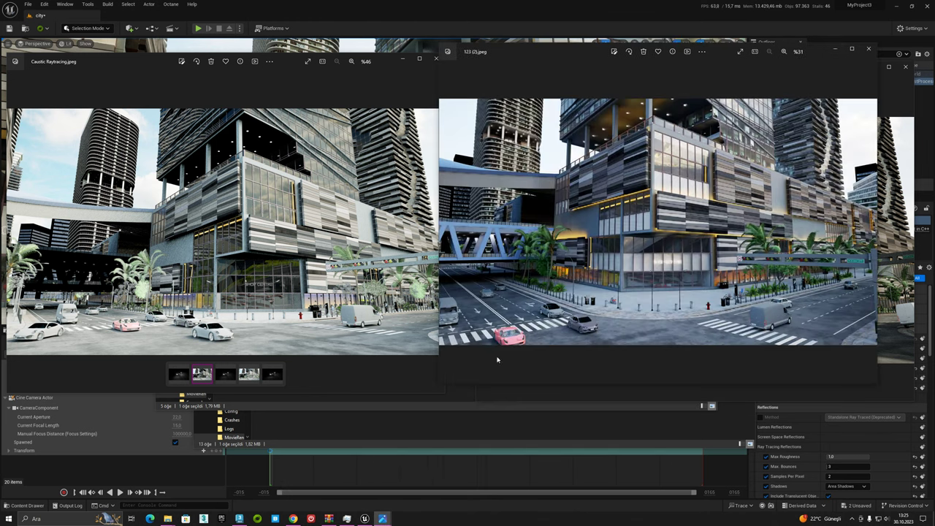
left_click_drag(573, 61, 155, 82)
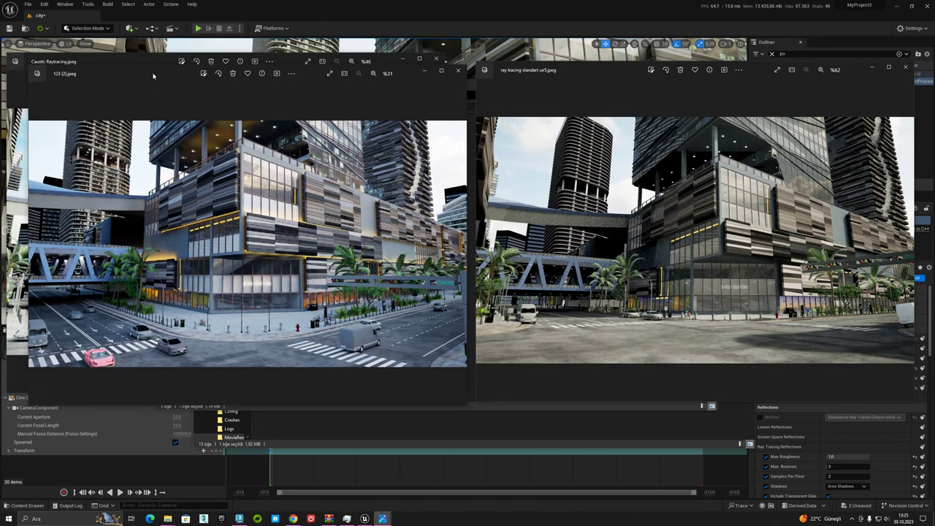